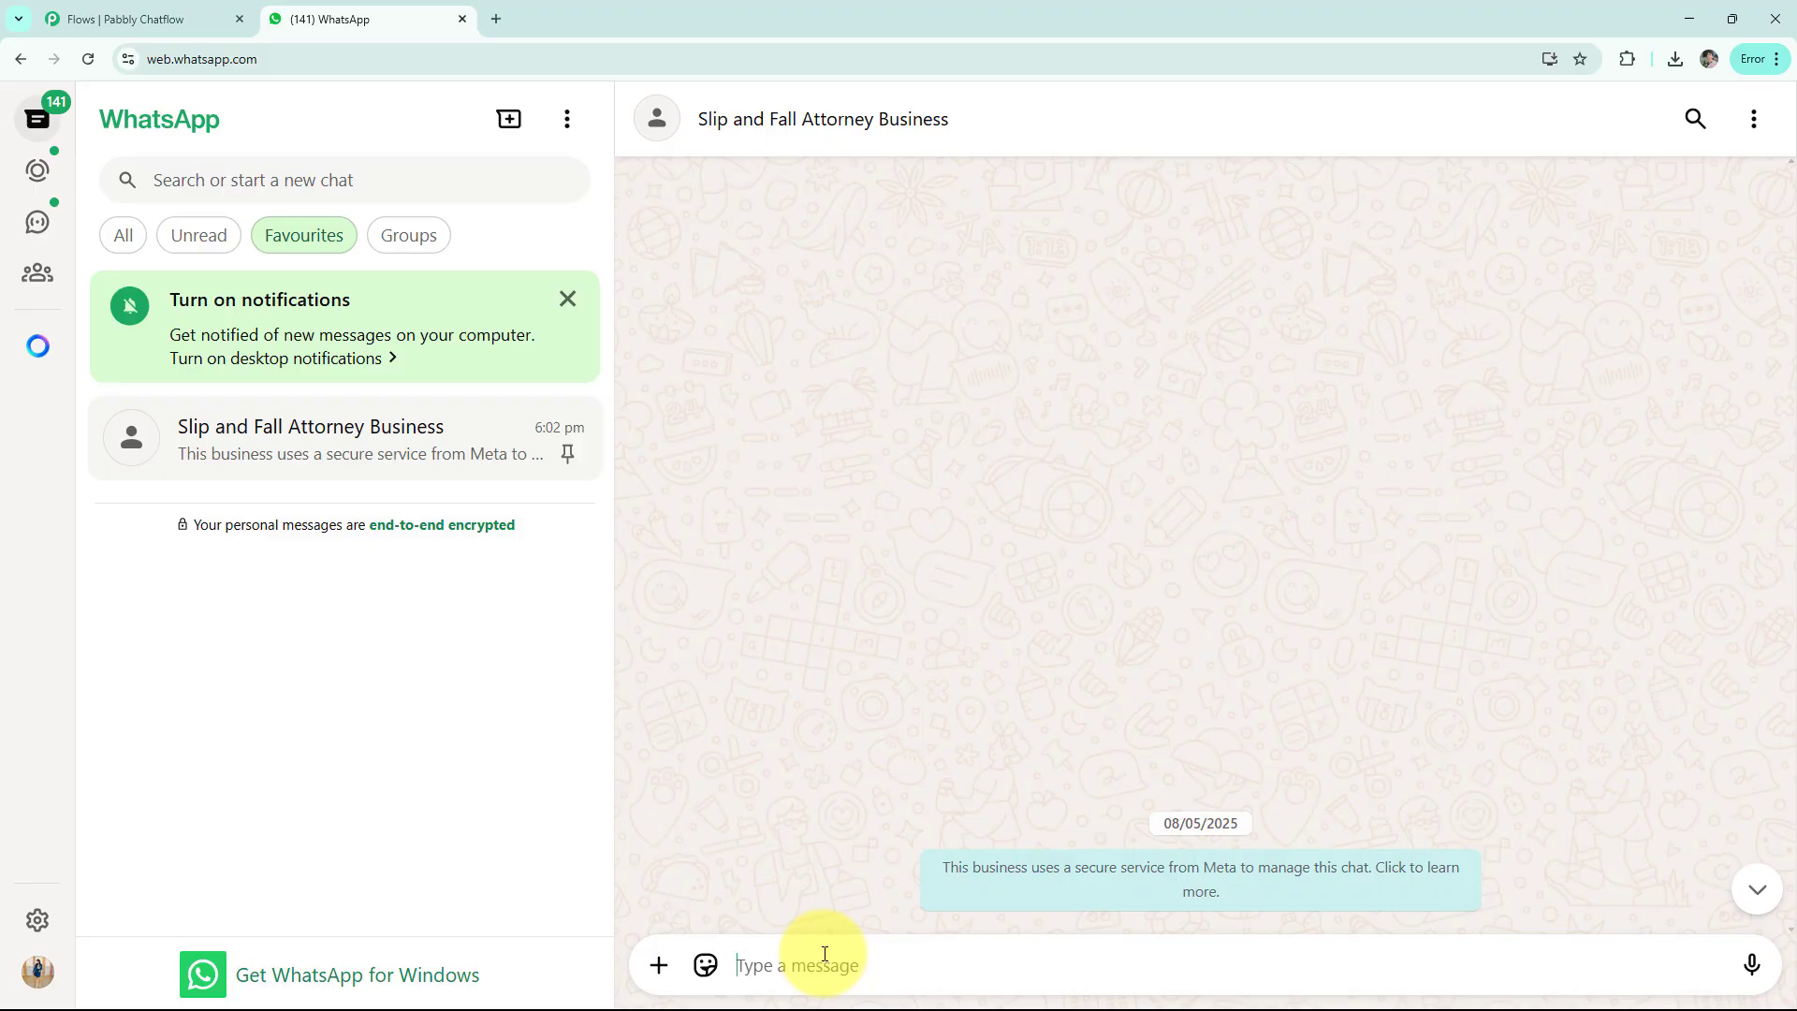
# Greet the bot with Hello, choose Report an Injury, and send the pasted fall details
pyautogui.write('Hello')
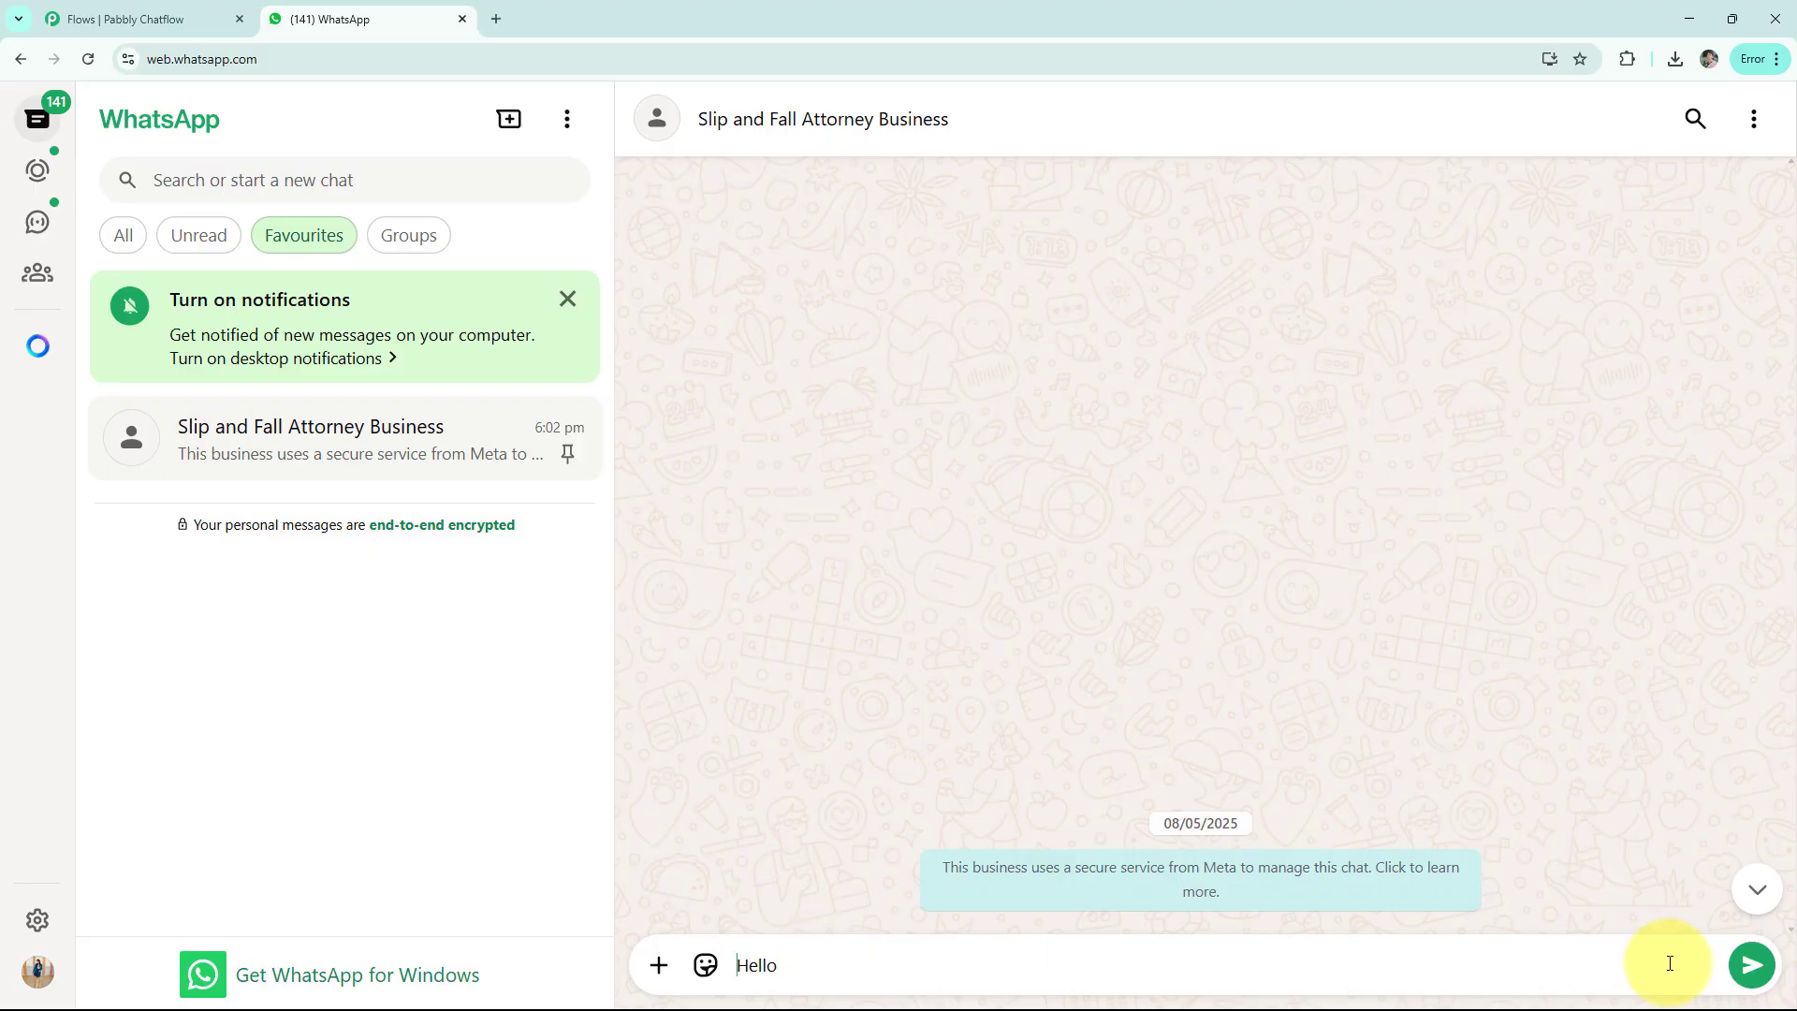
pyautogui.click(1751, 965)
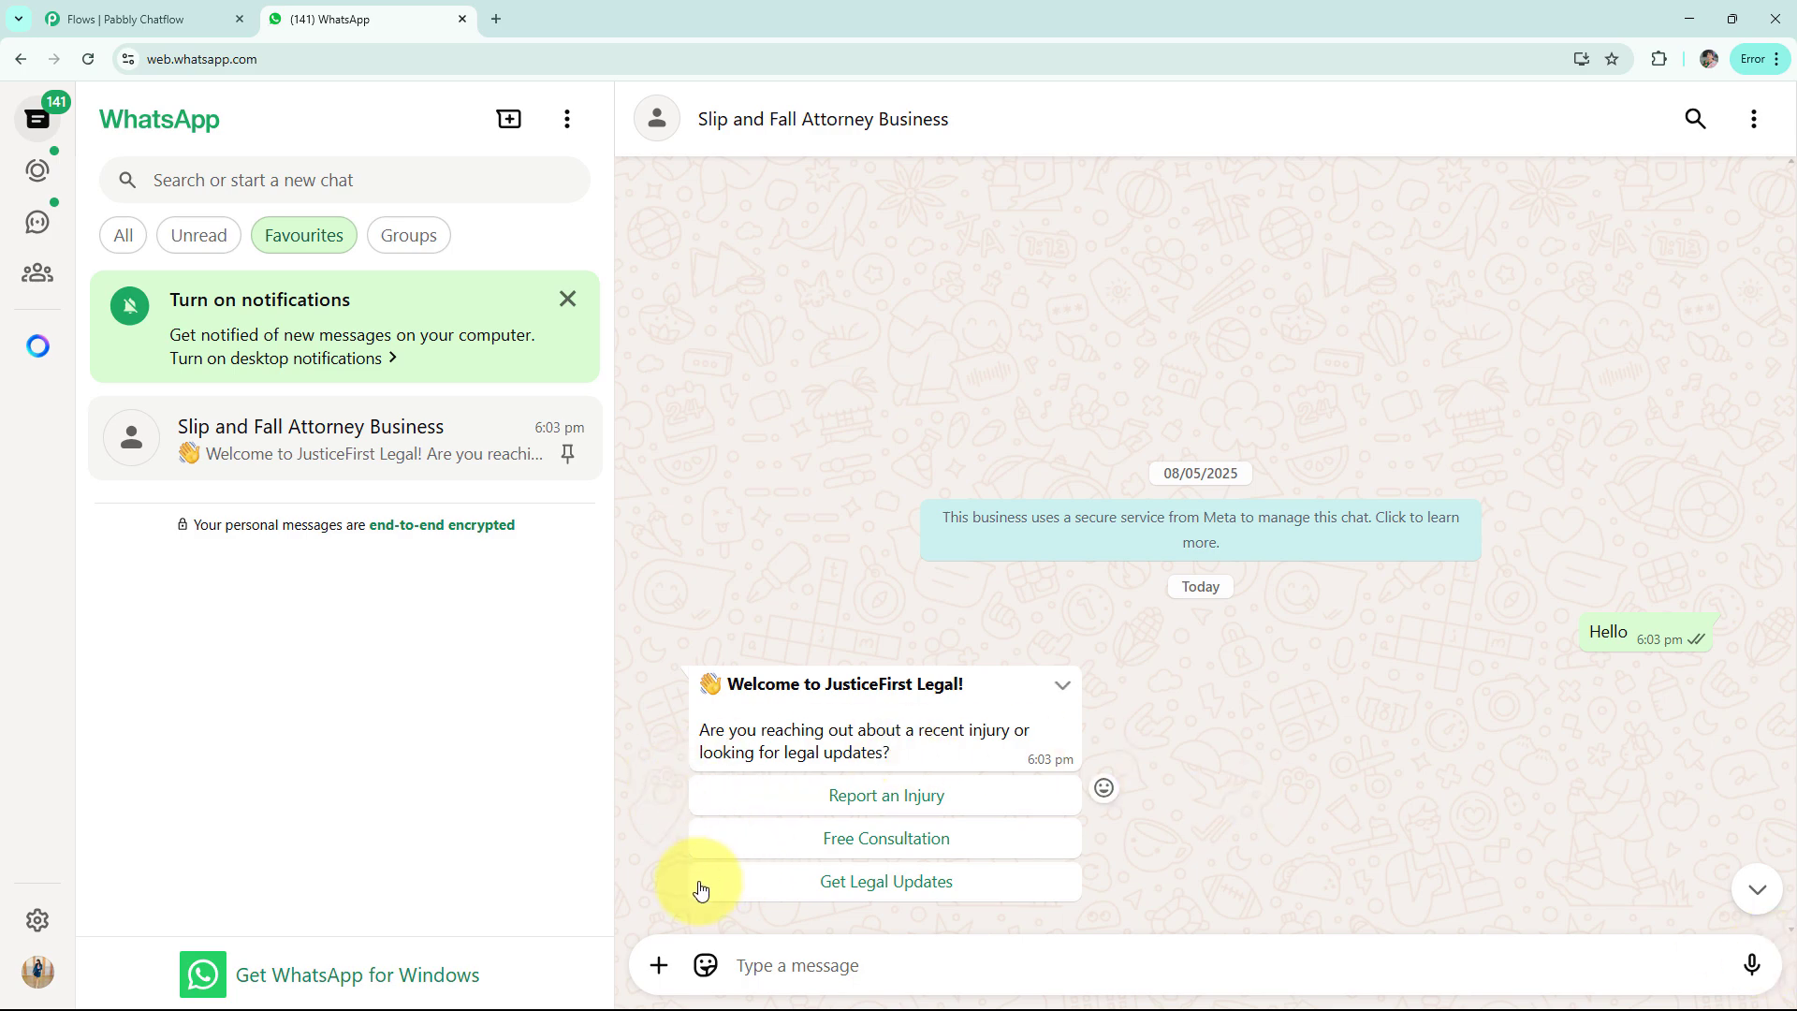
pyautogui.click(795, 802)
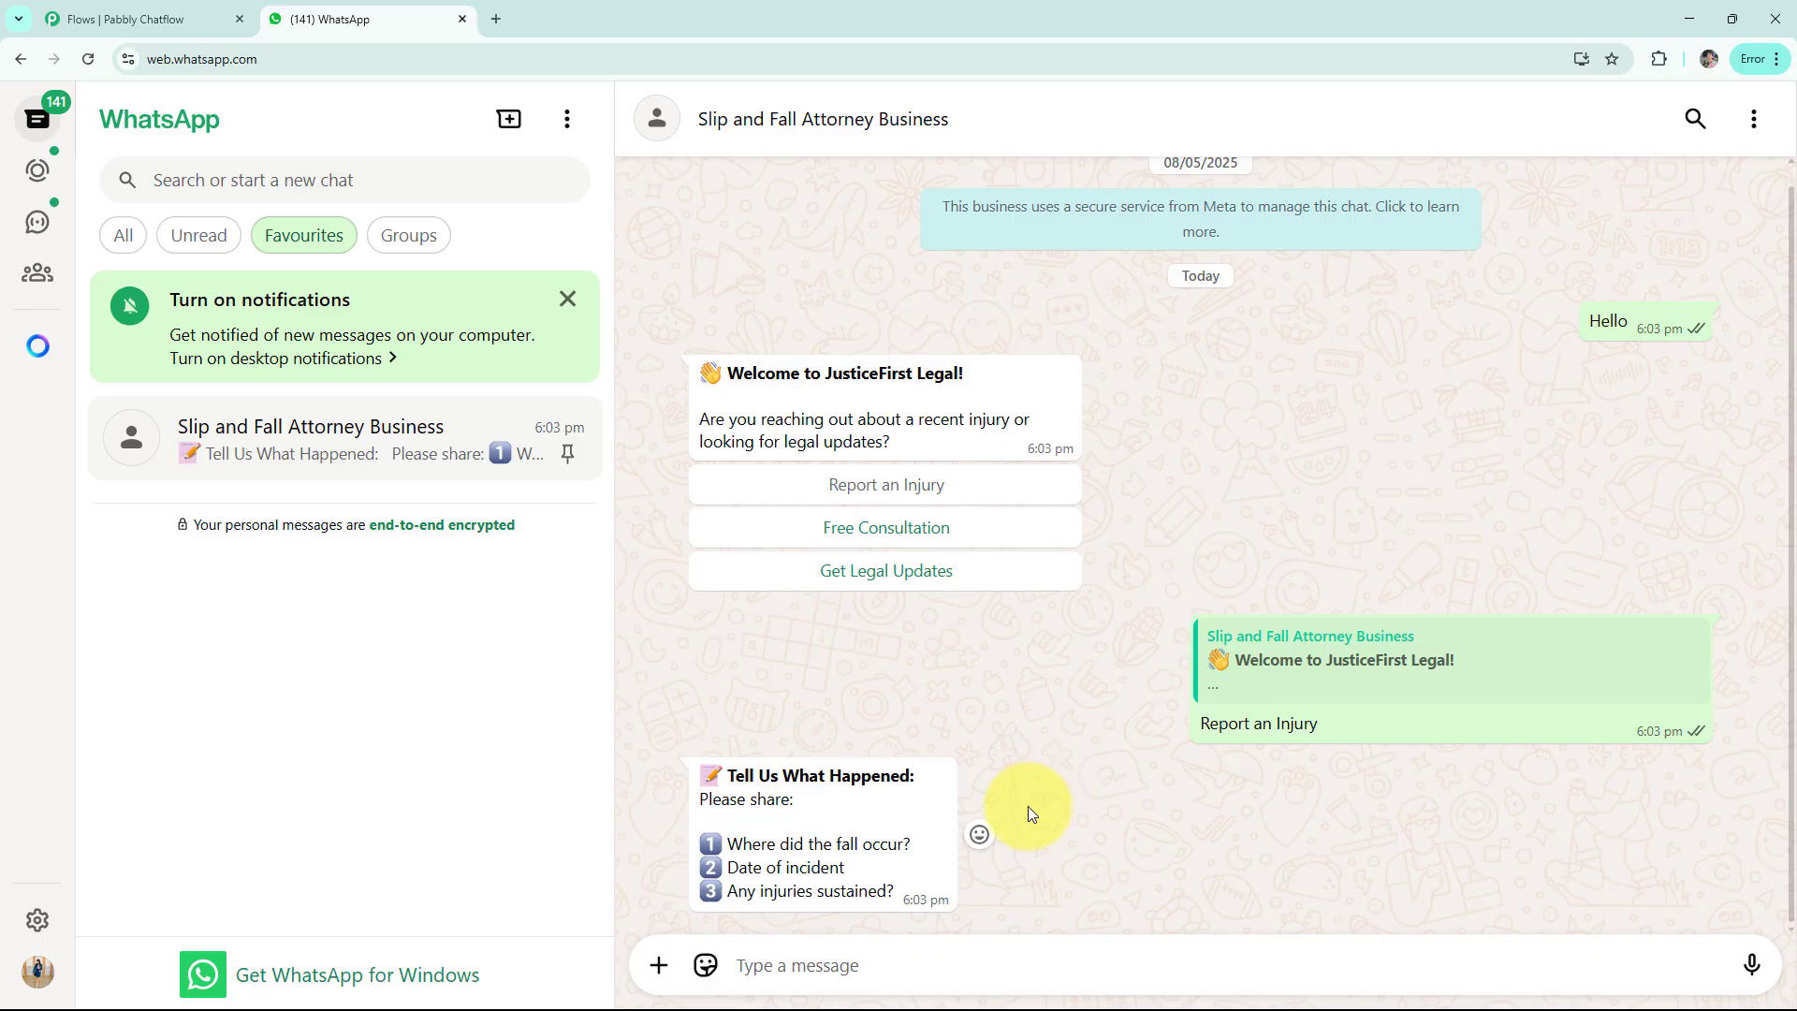
pyautogui.write('1️⃣ Fall occurred at a grocery store entrance 2️⃣ Date: 12th May 2025 3️⃣ I sprained my ankle and bruised my hip')
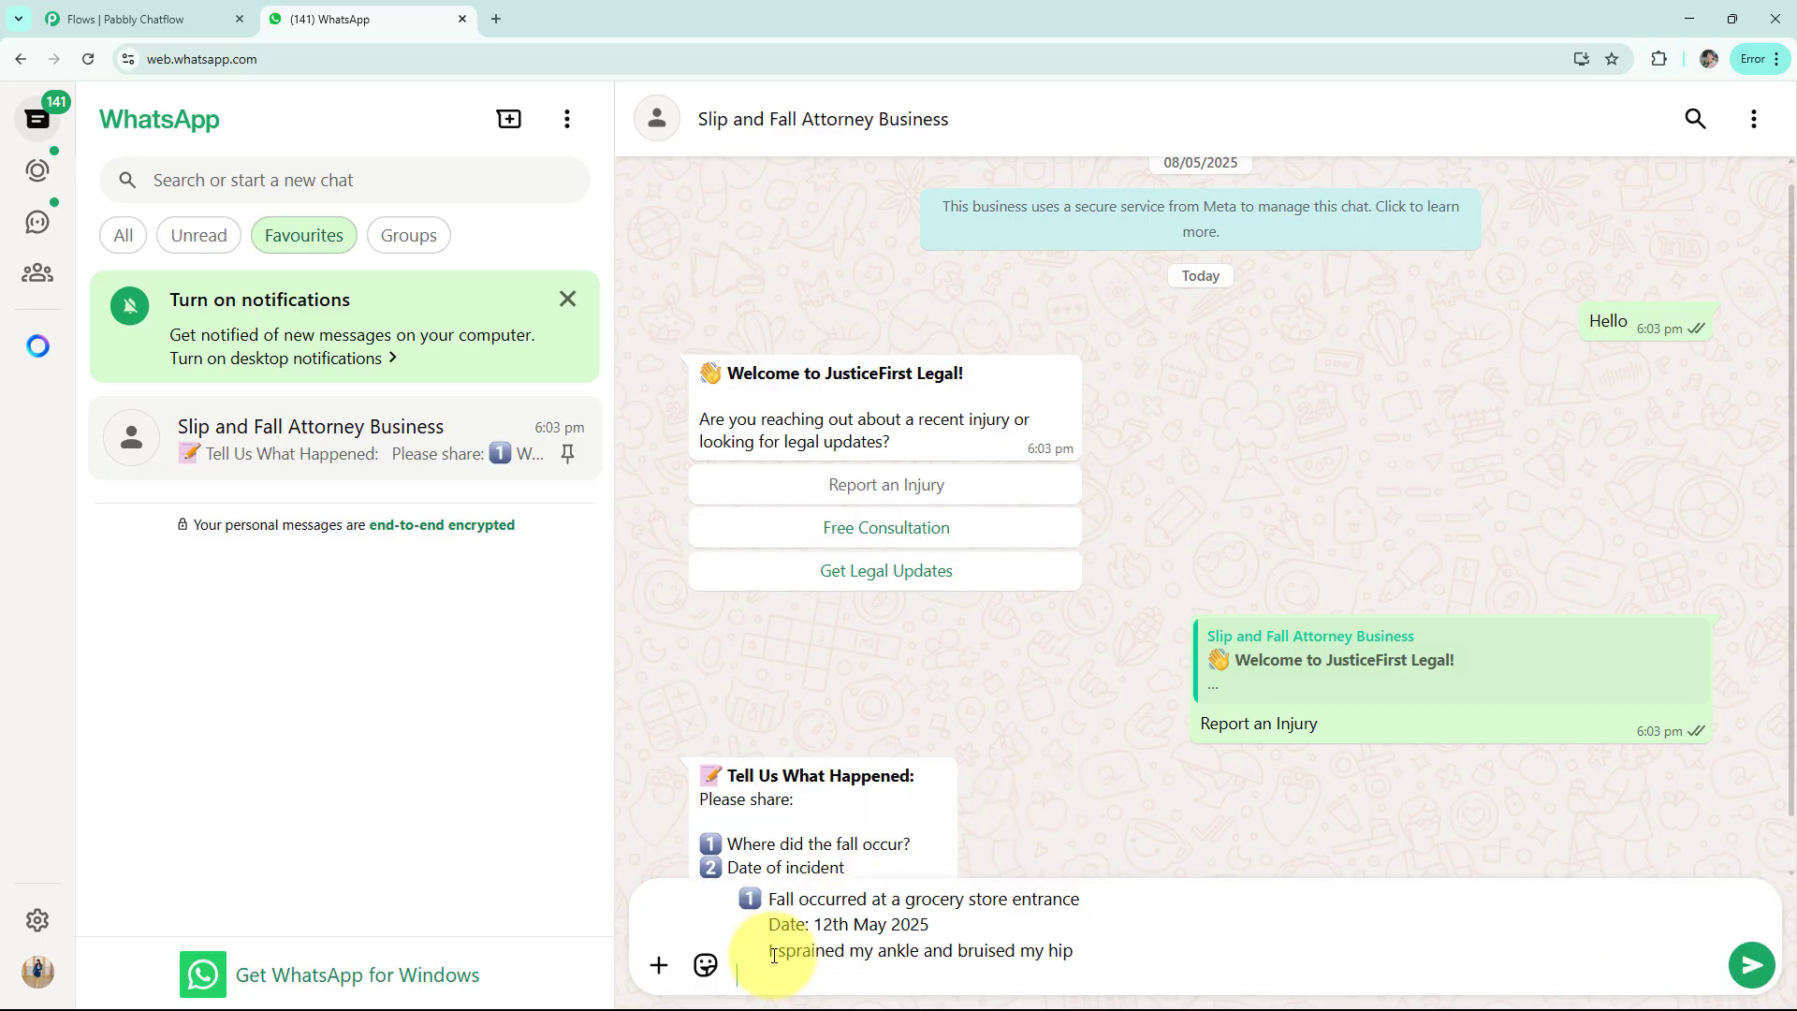
pyautogui.press('Return')
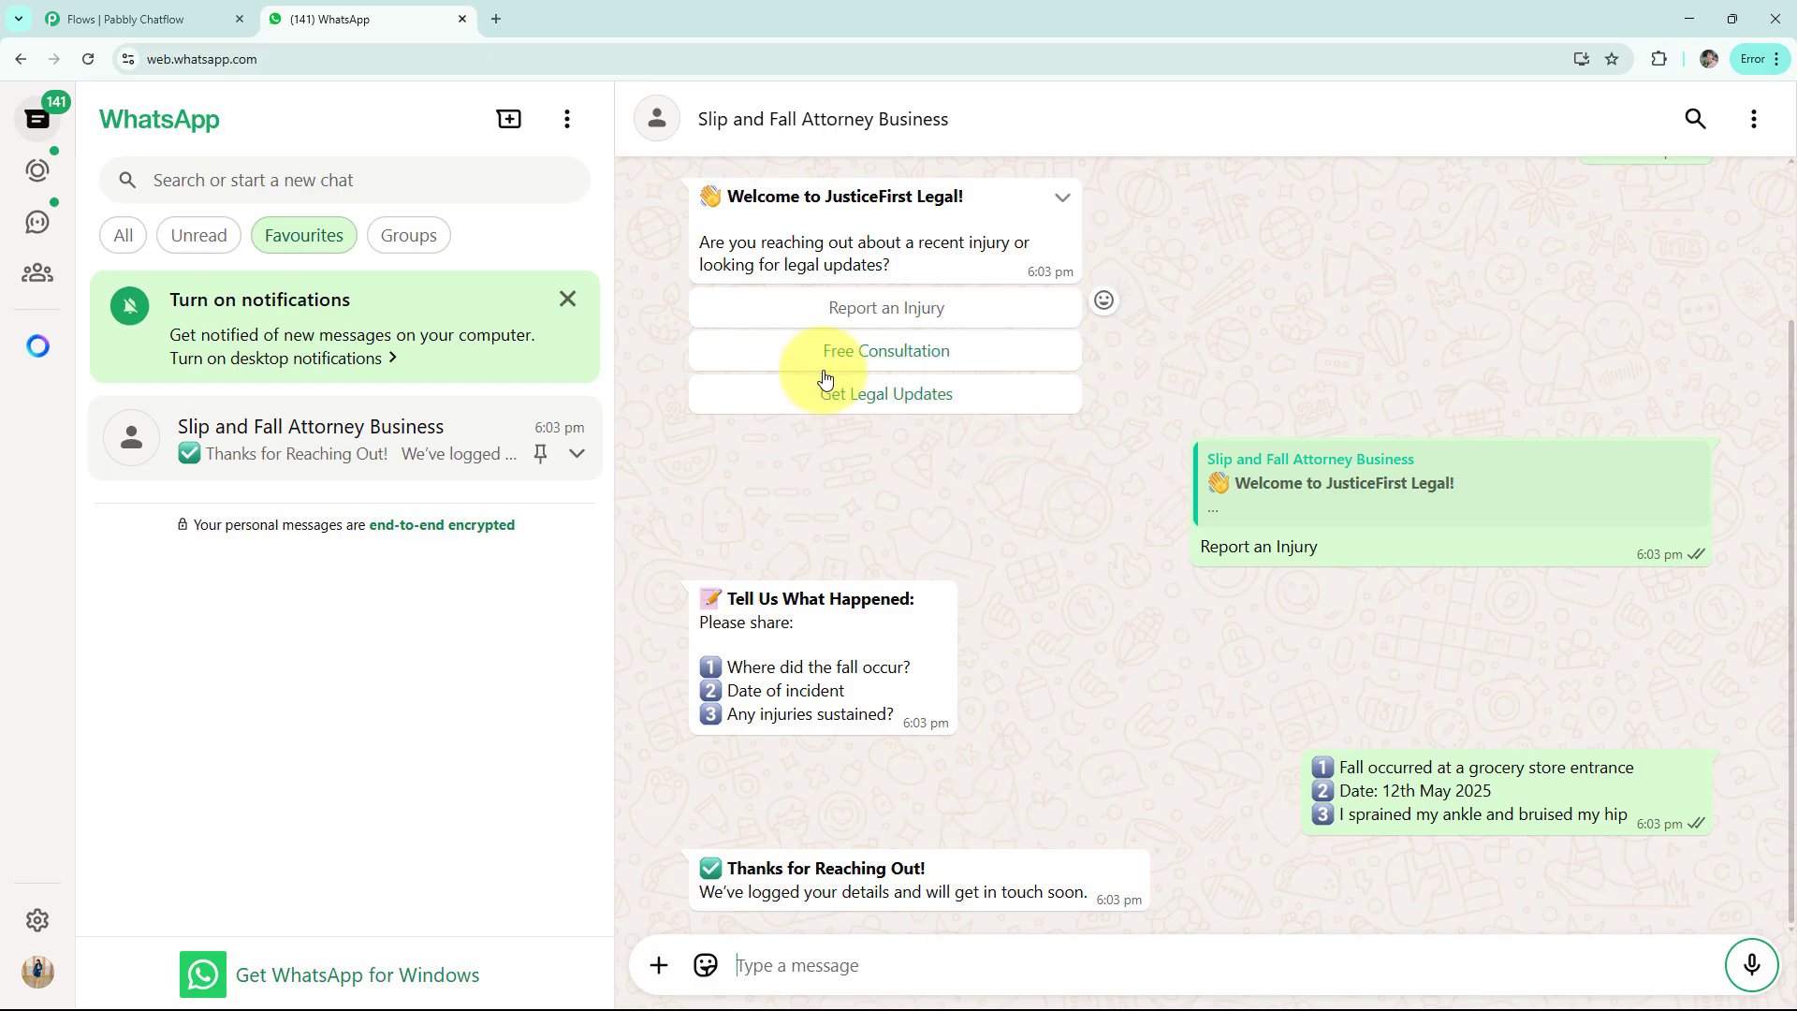
# Choose Free Consultation and send name, contact and preferred time, then choose Get Legal Updates
pyautogui.click(855, 367)
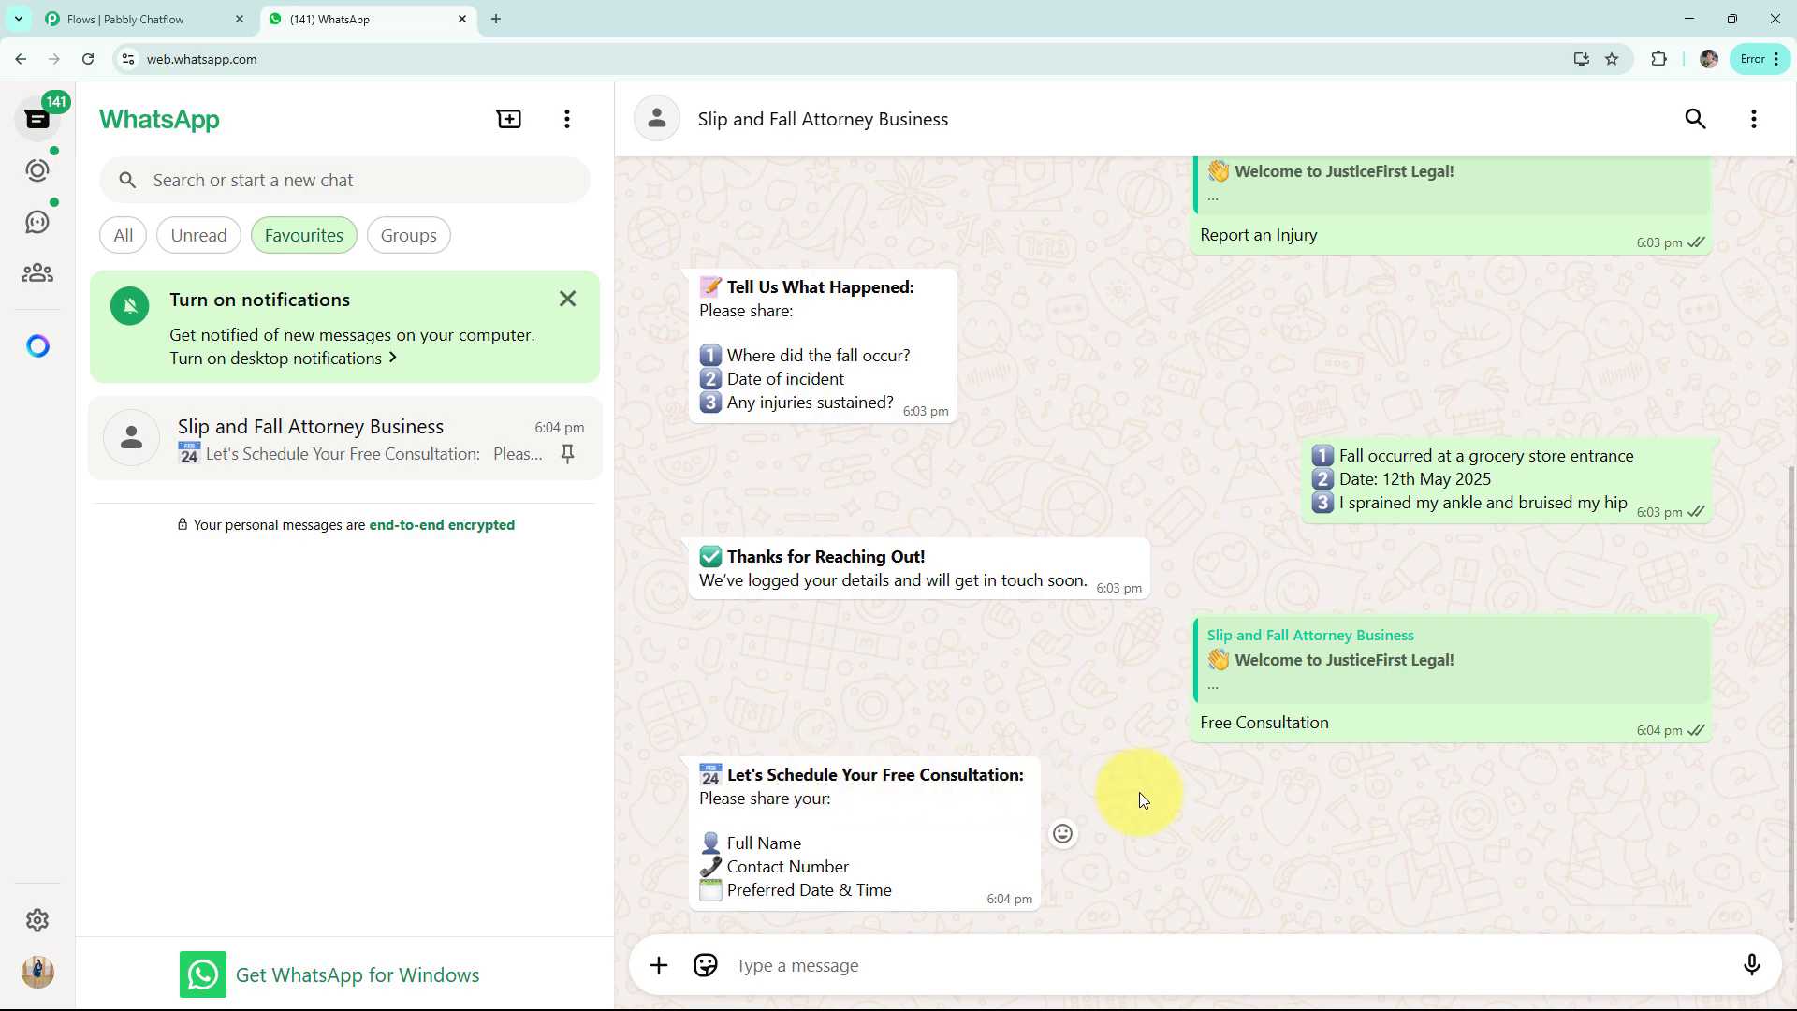
pyautogui.click(832, 962)
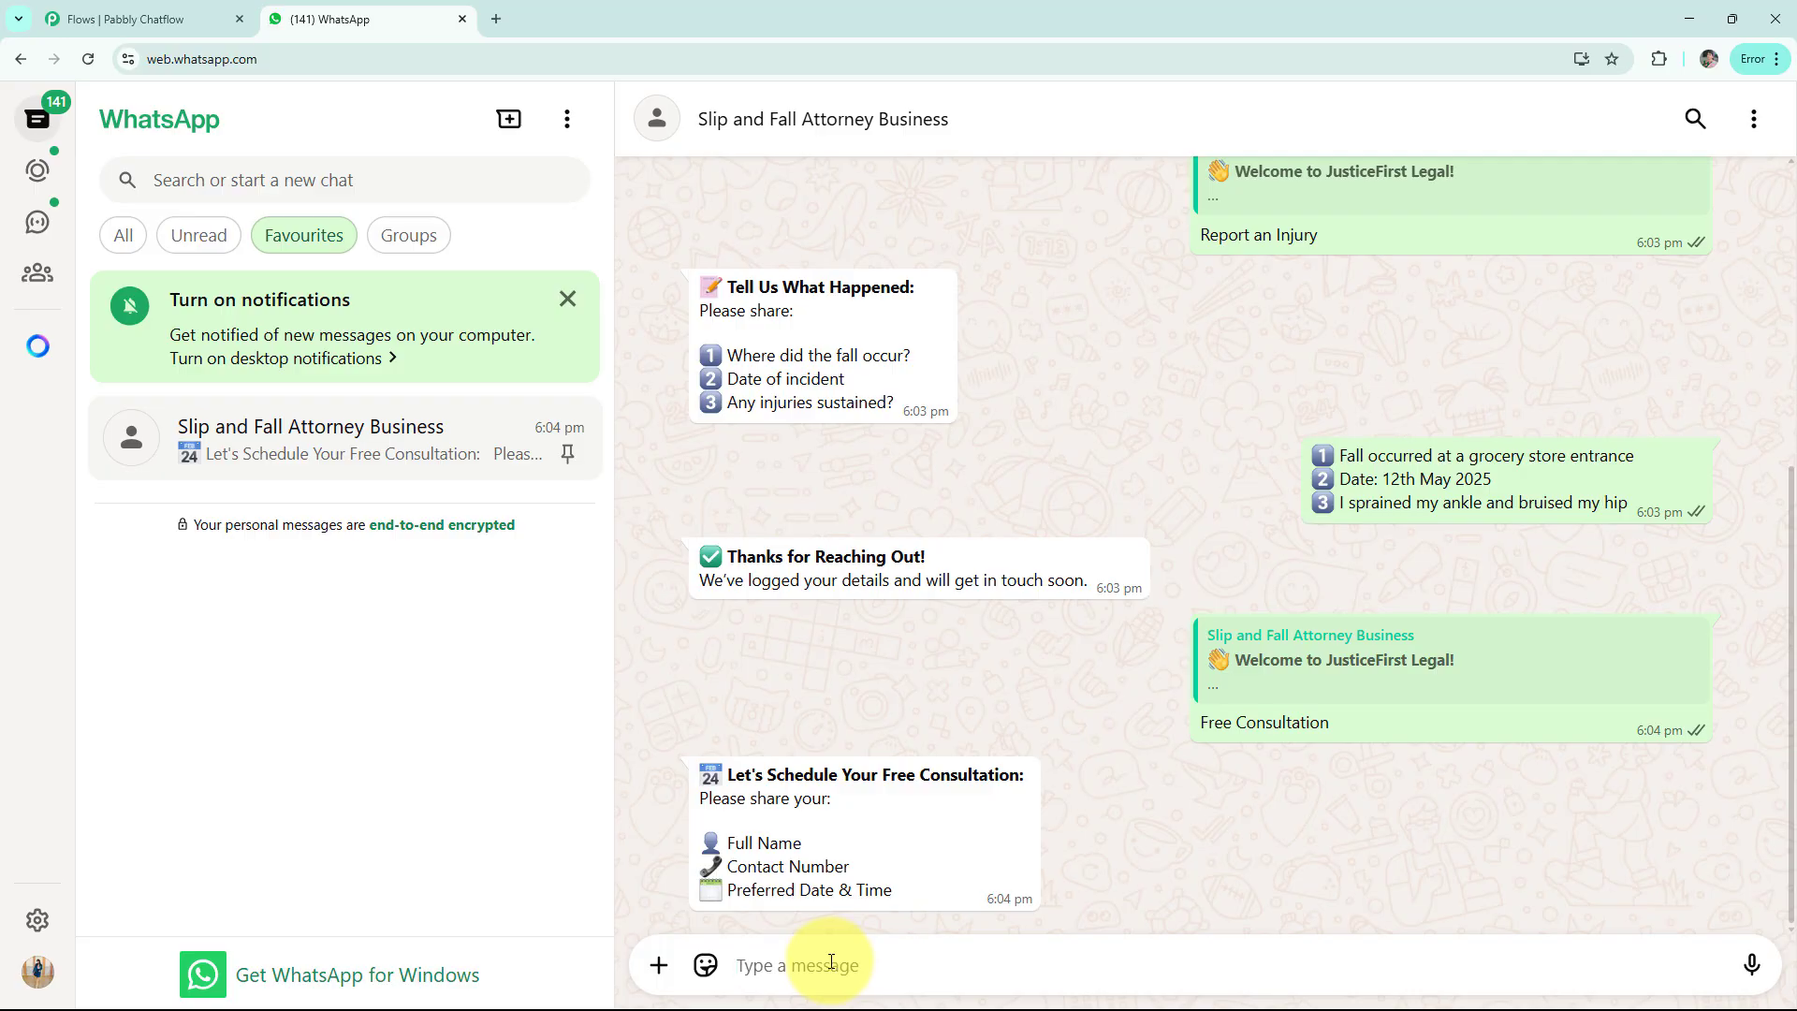
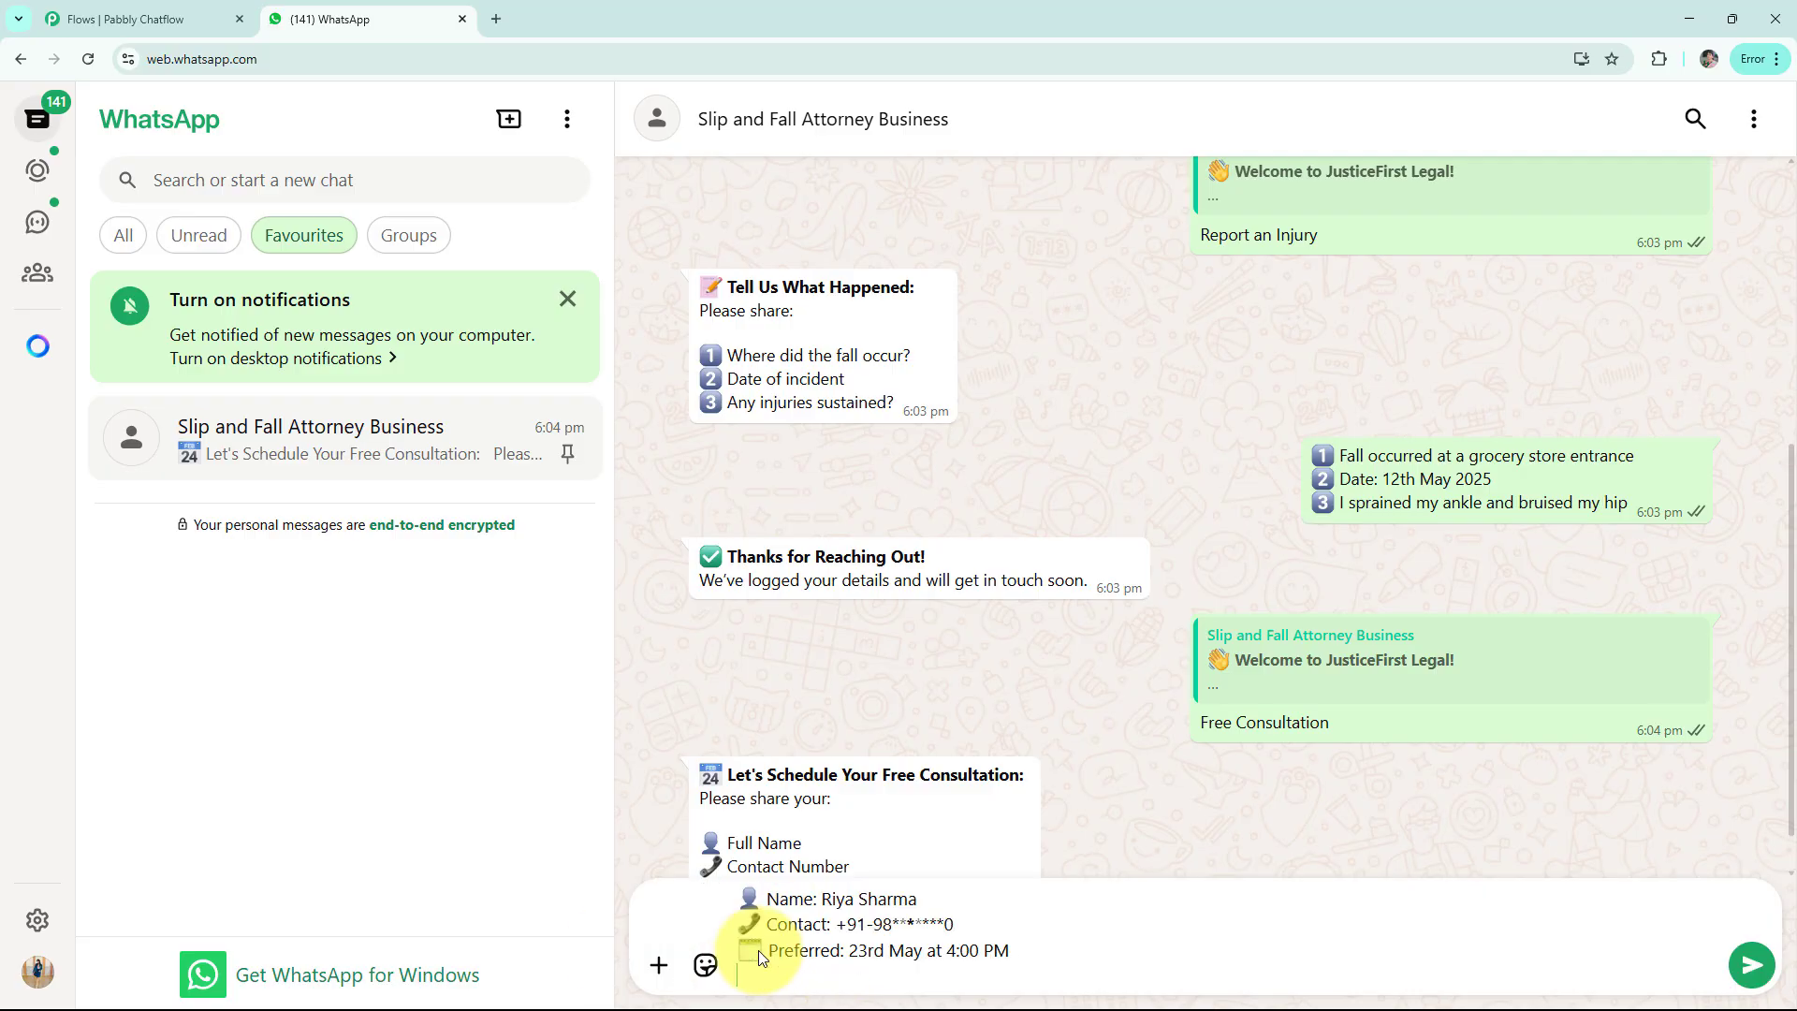
pyautogui.press('Return')
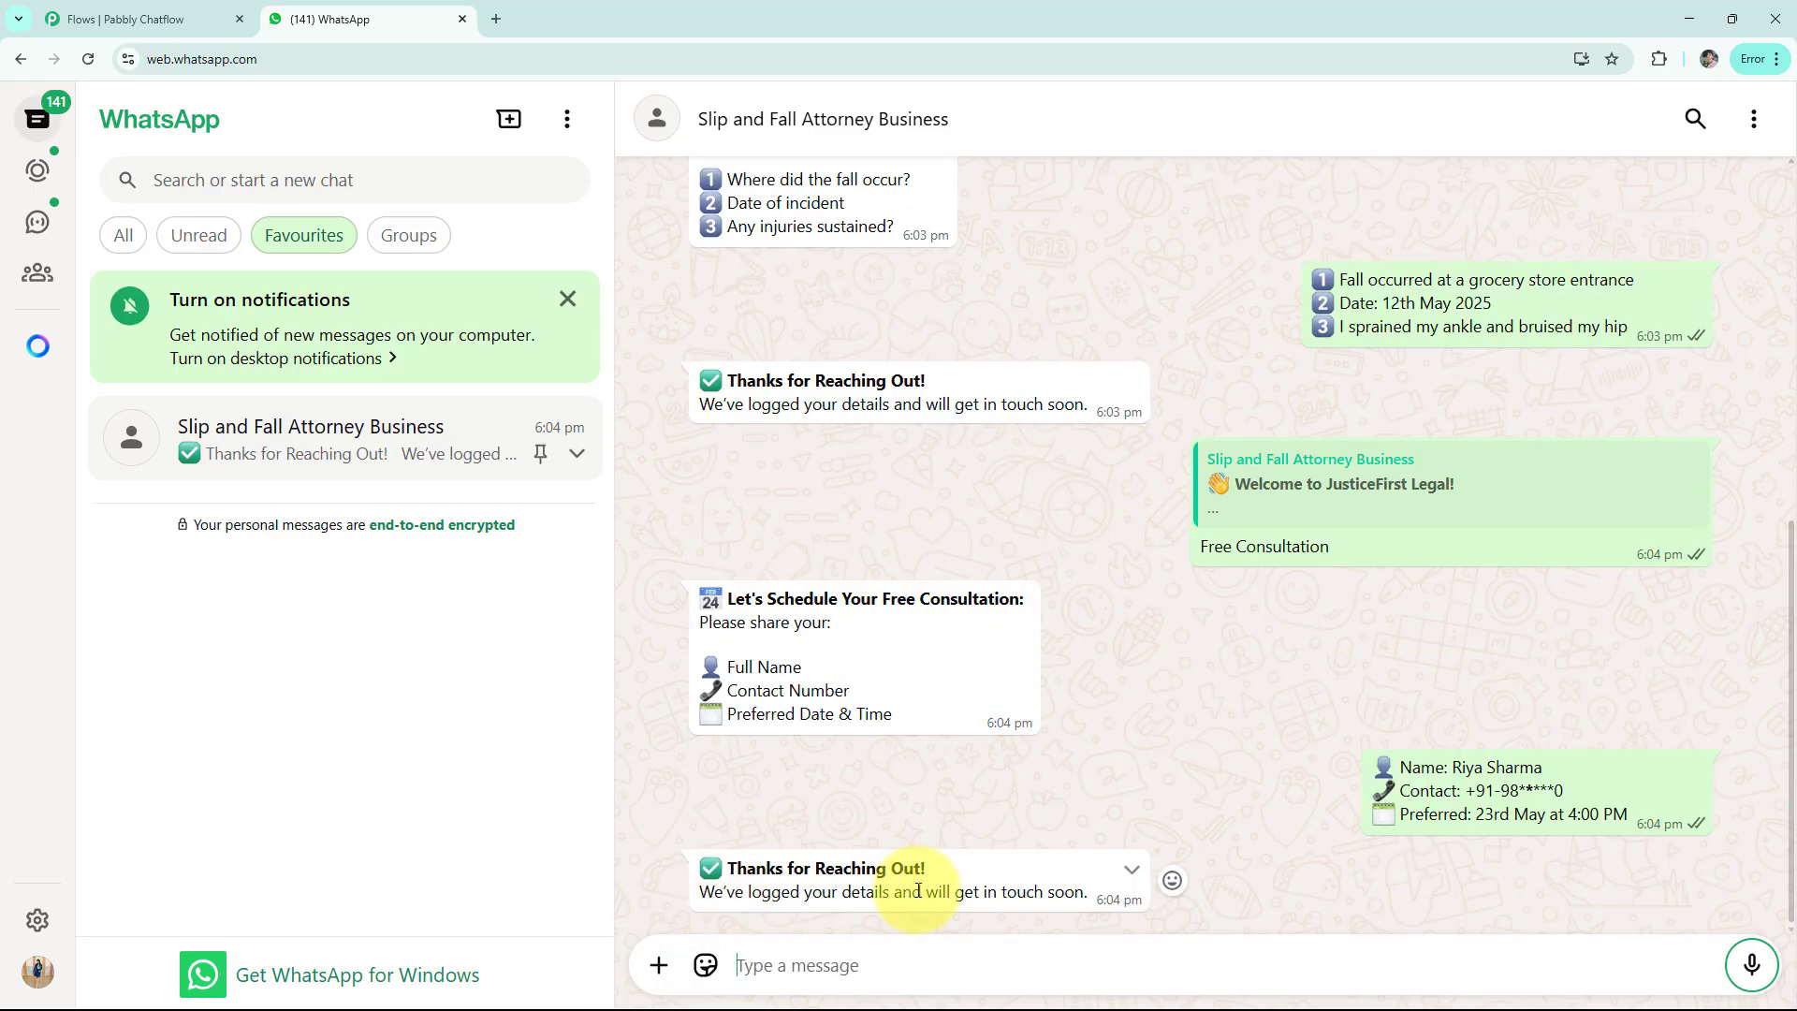
pyautogui.scroll(4, 1091, 668)
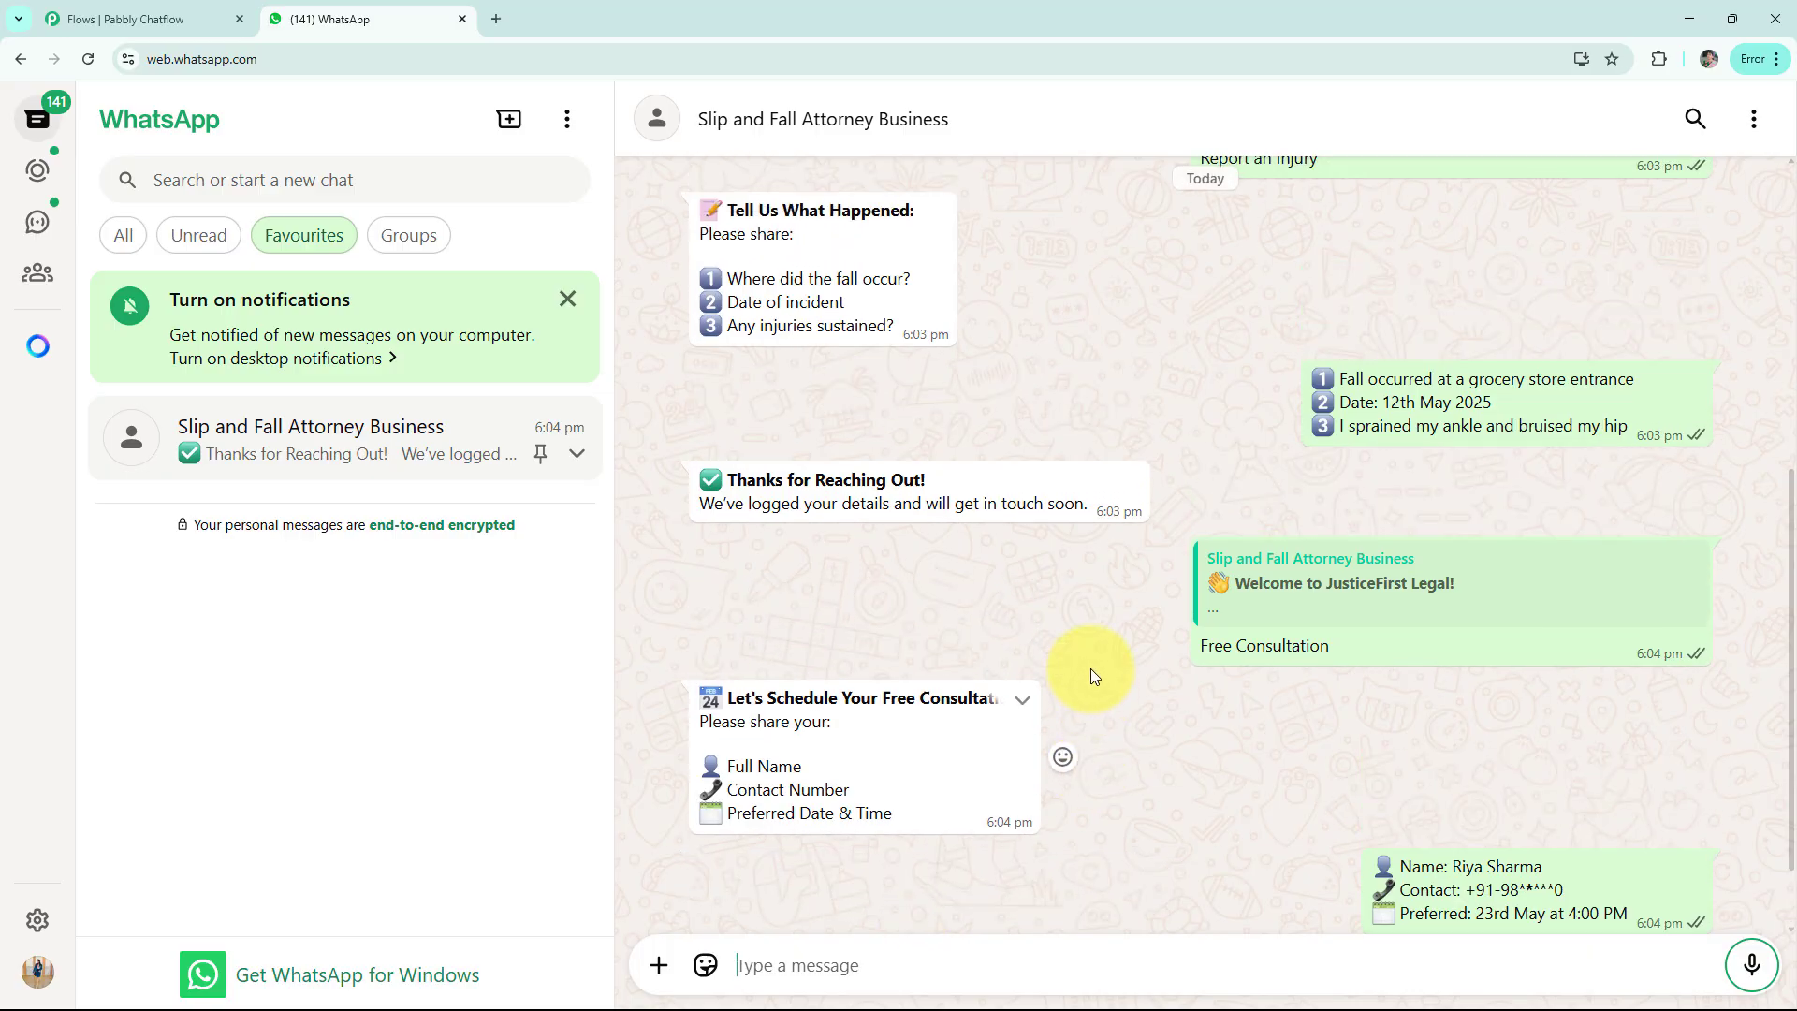
pyautogui.click(890, 297)
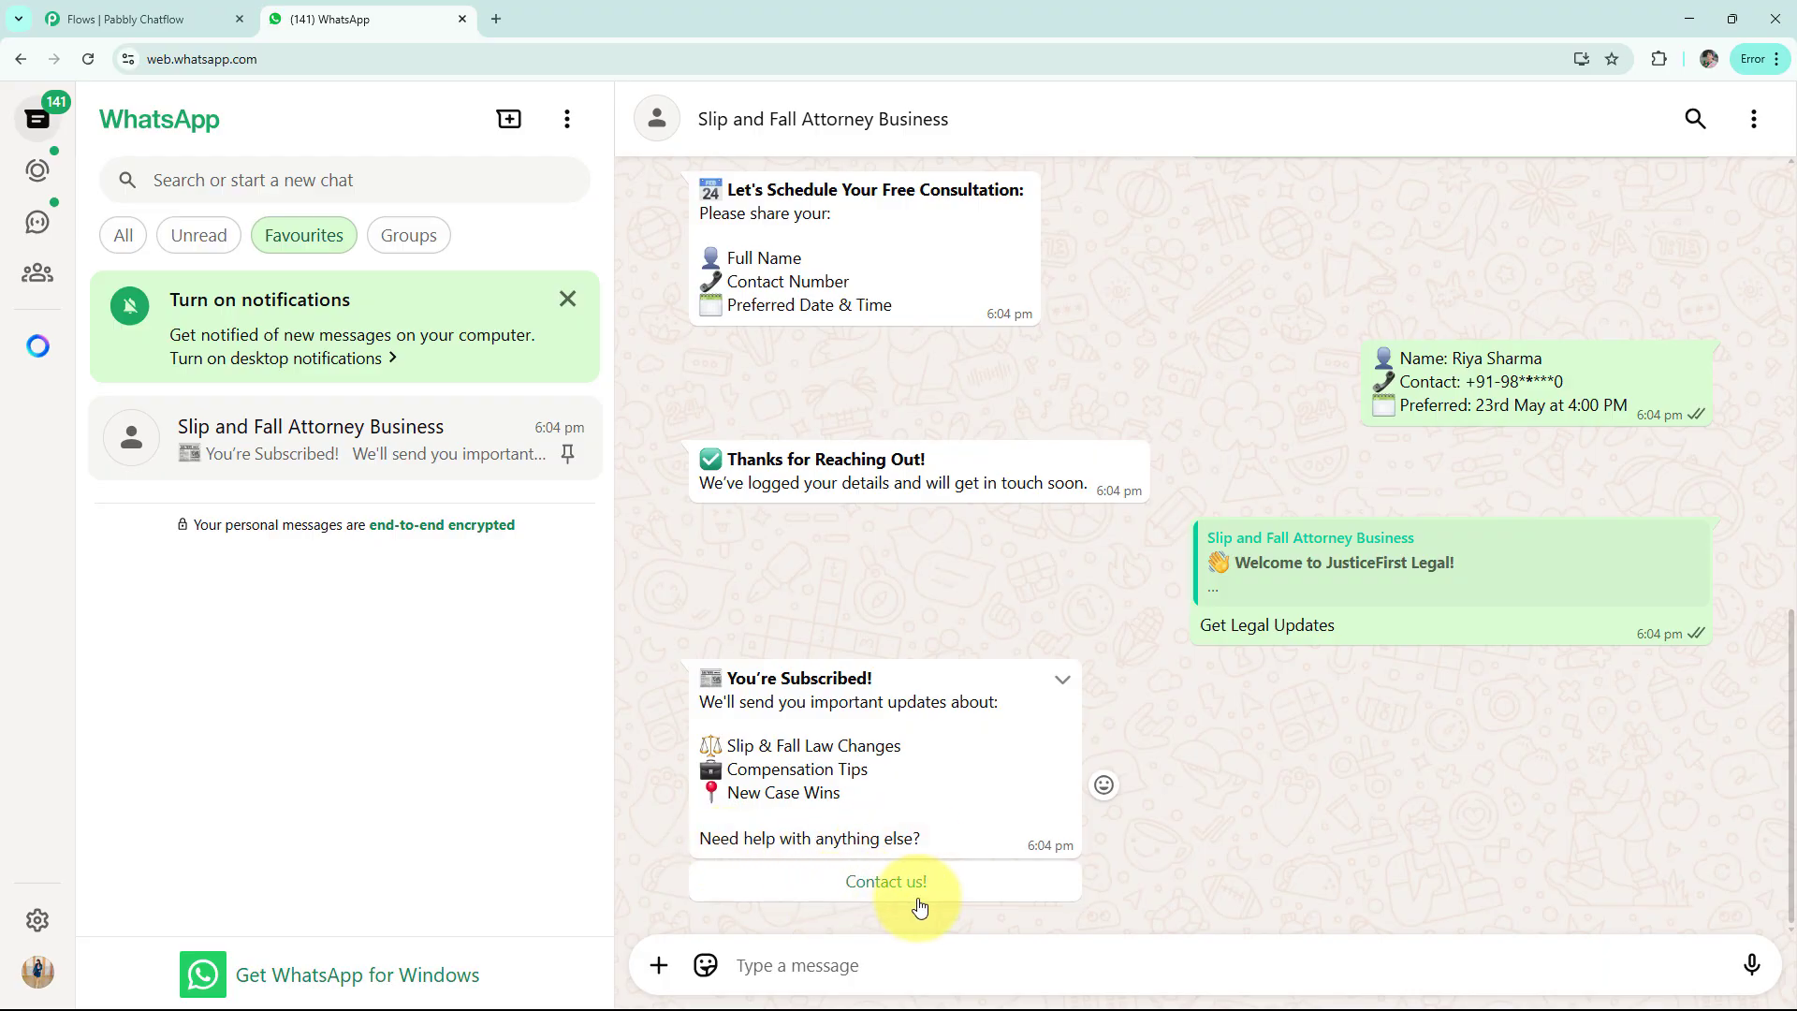
# Reply Contact us! to the You're Subscribed message
pyautogui.click(918, 896)
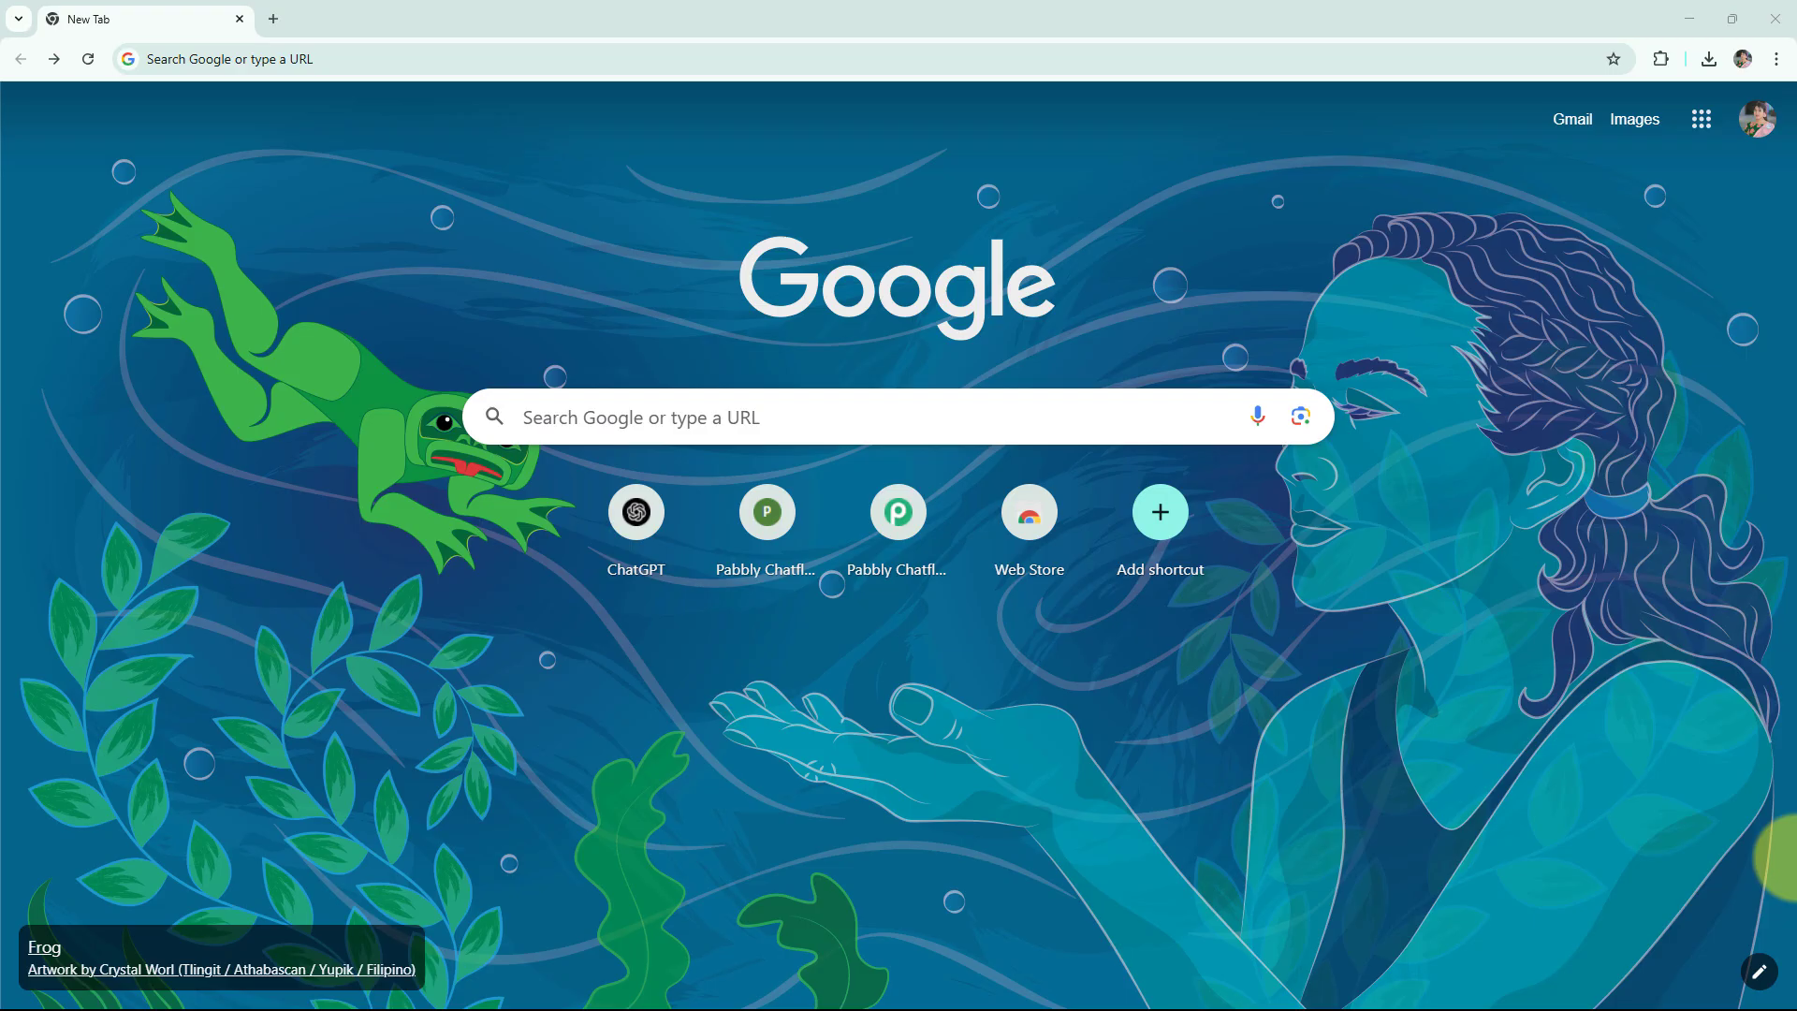
# Load pabbly.com/chatflow in Chrome and sign in to the Pabbly account
pyautogui.click(297, 67)
pyautogui.write('pabbly.com/chatflow')
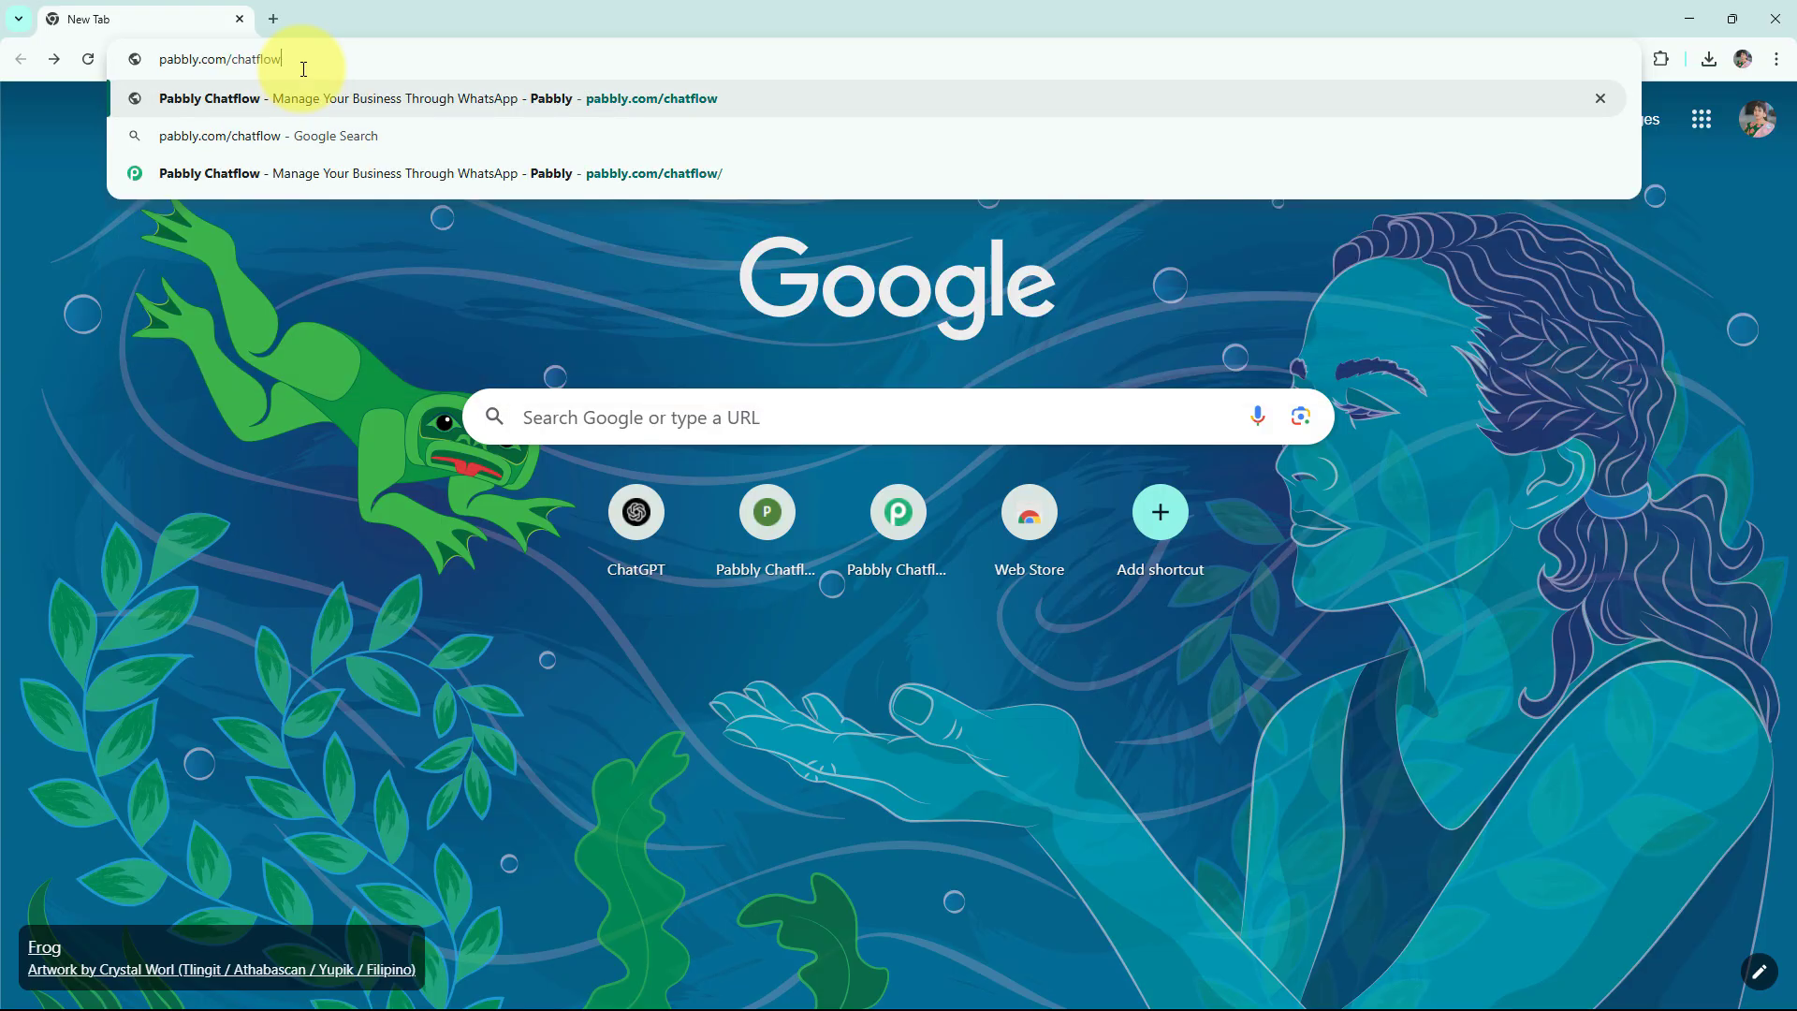
pyautogui.press('Return')
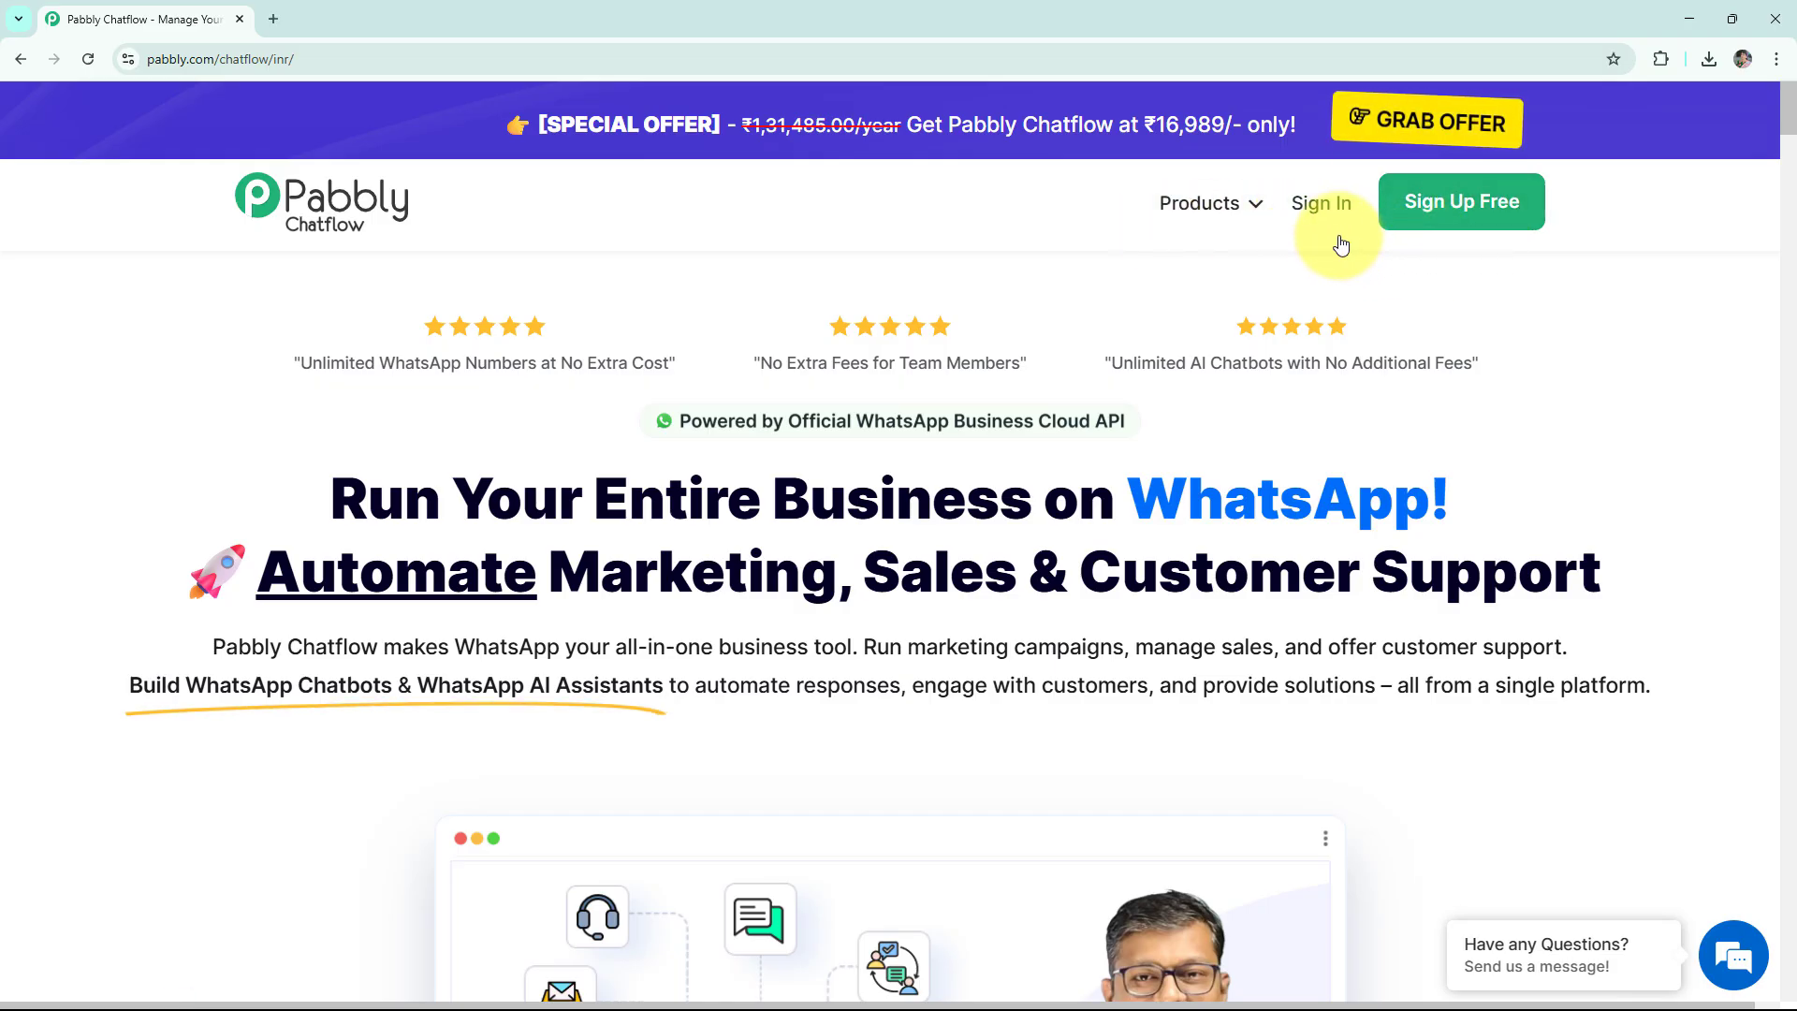
pyautogui.click(1323, 206)
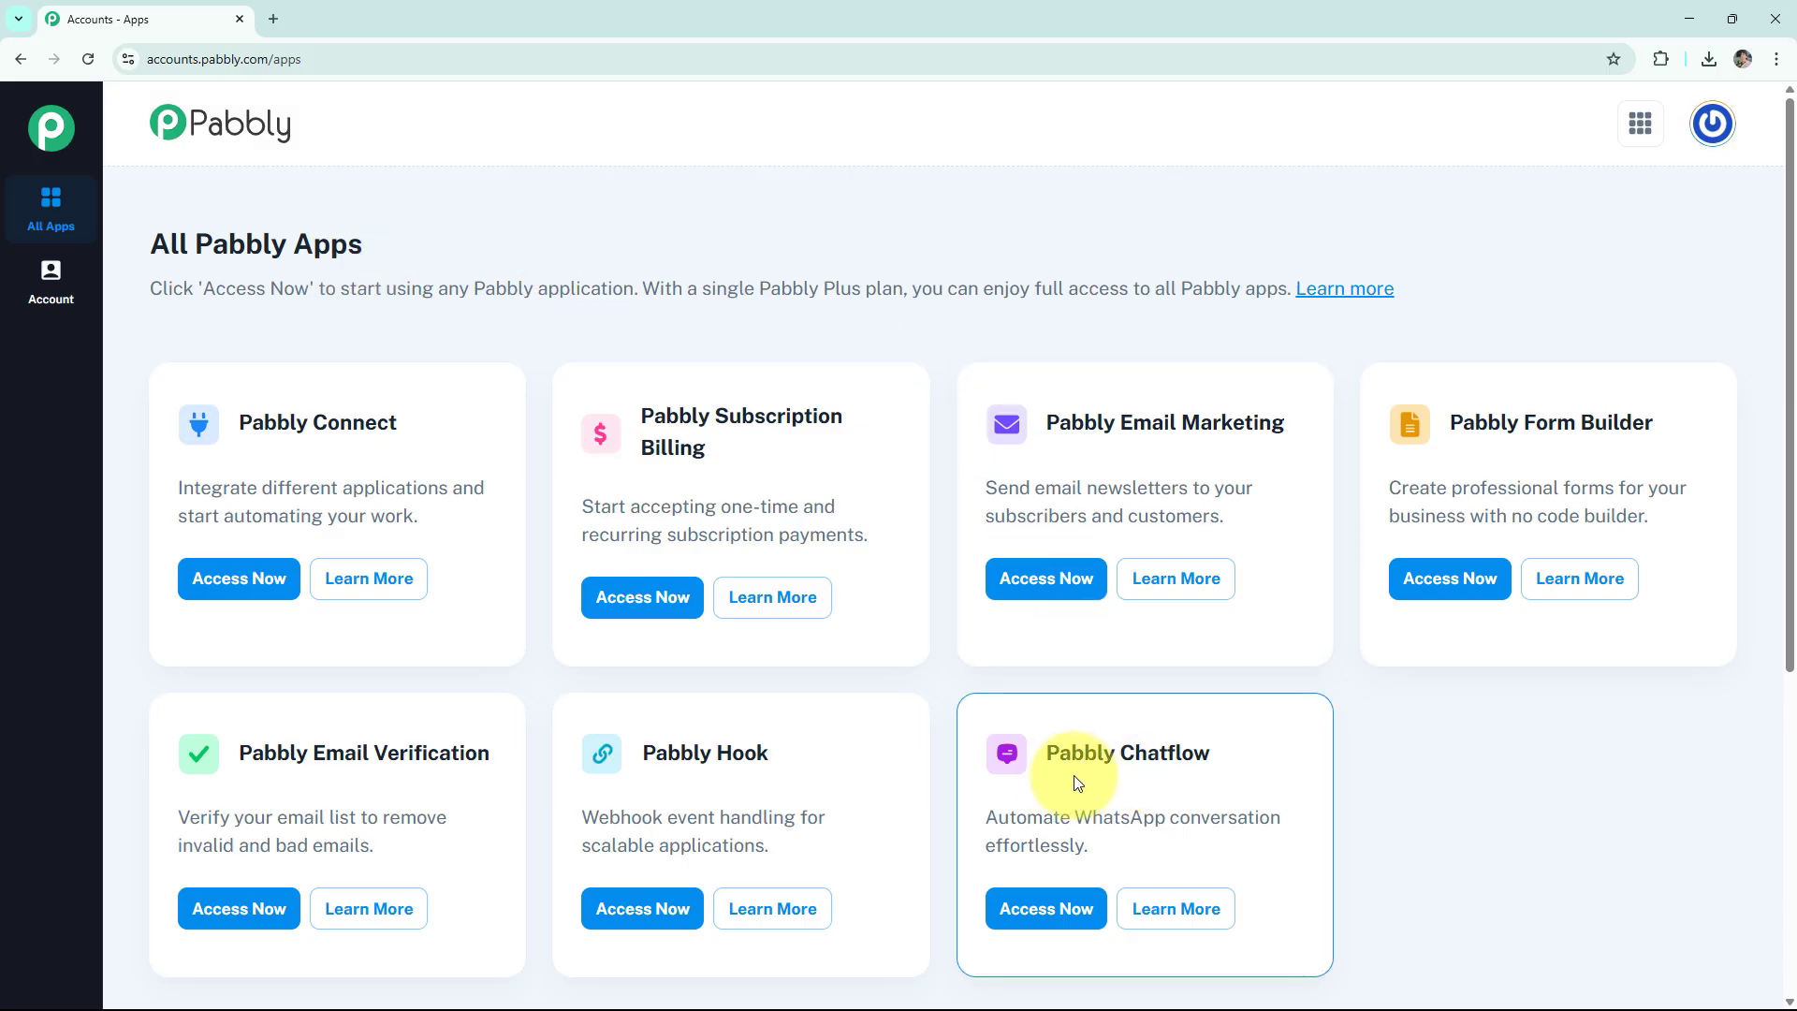
# Launch Pabbly Chatflow from the apps list and expand the Add WhatsApp Number options
pyautogui.click(1046, 910)
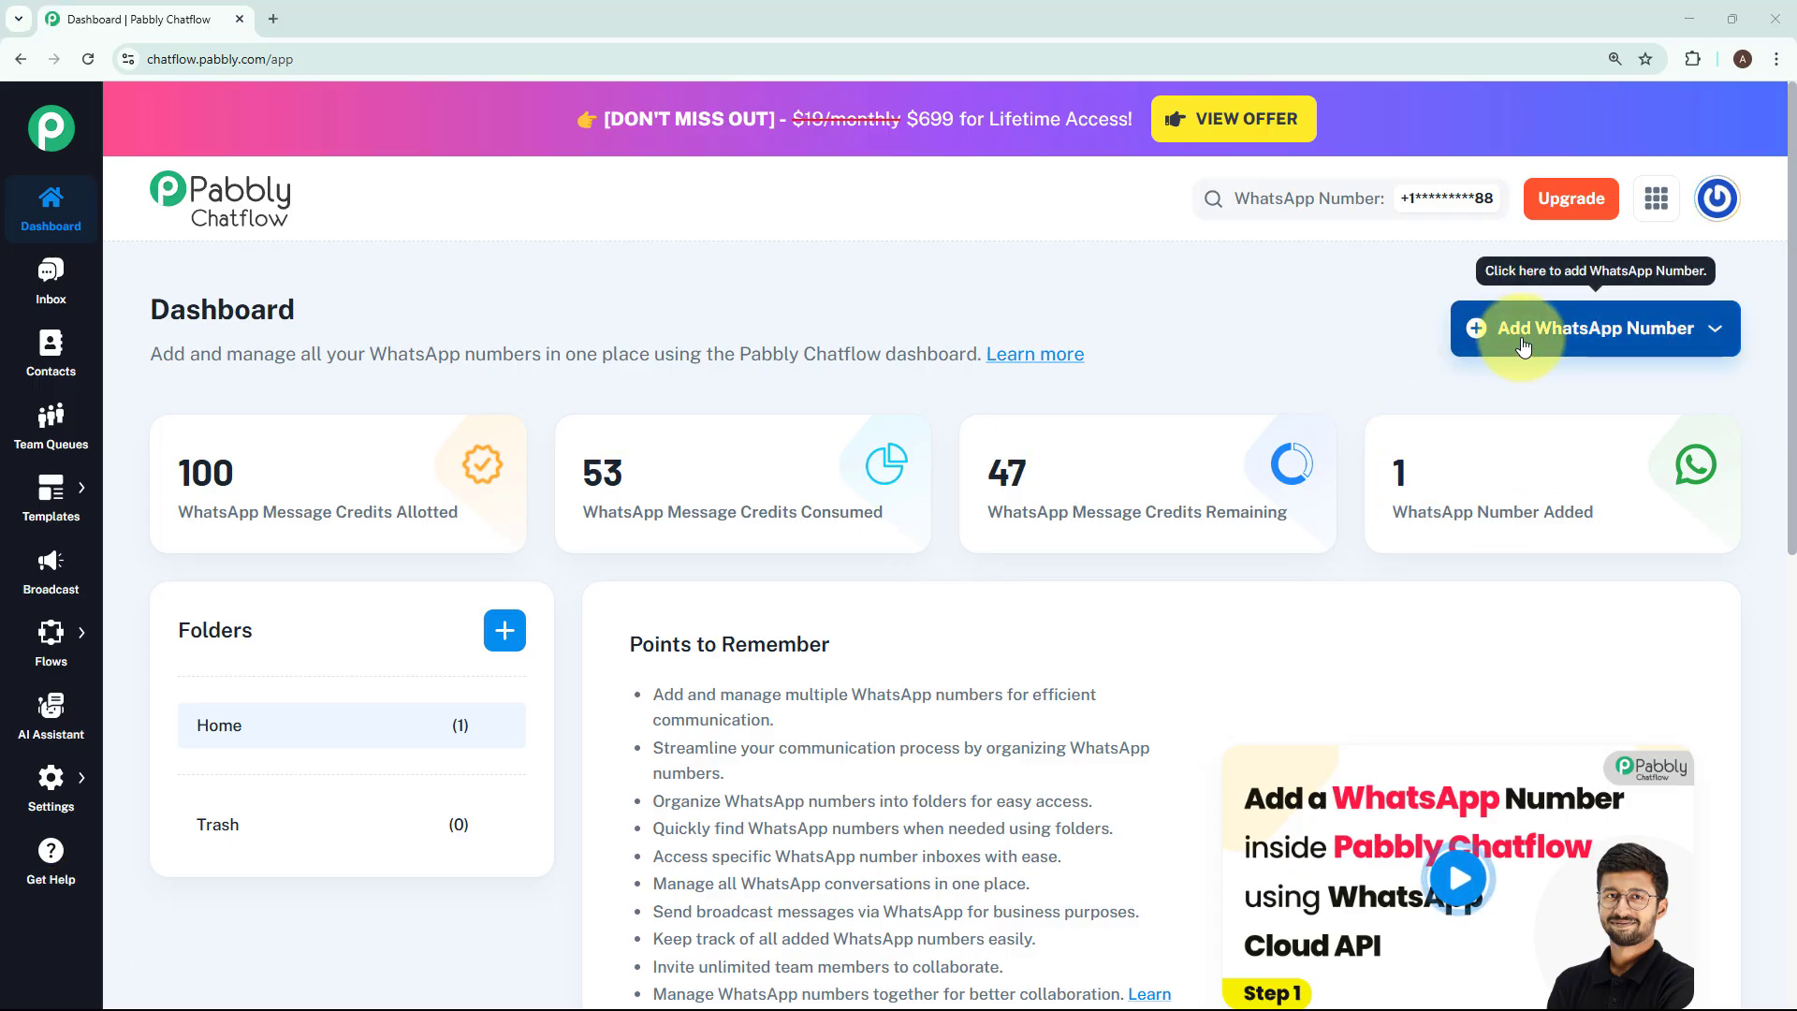
pyautogui.click(1523, 347)
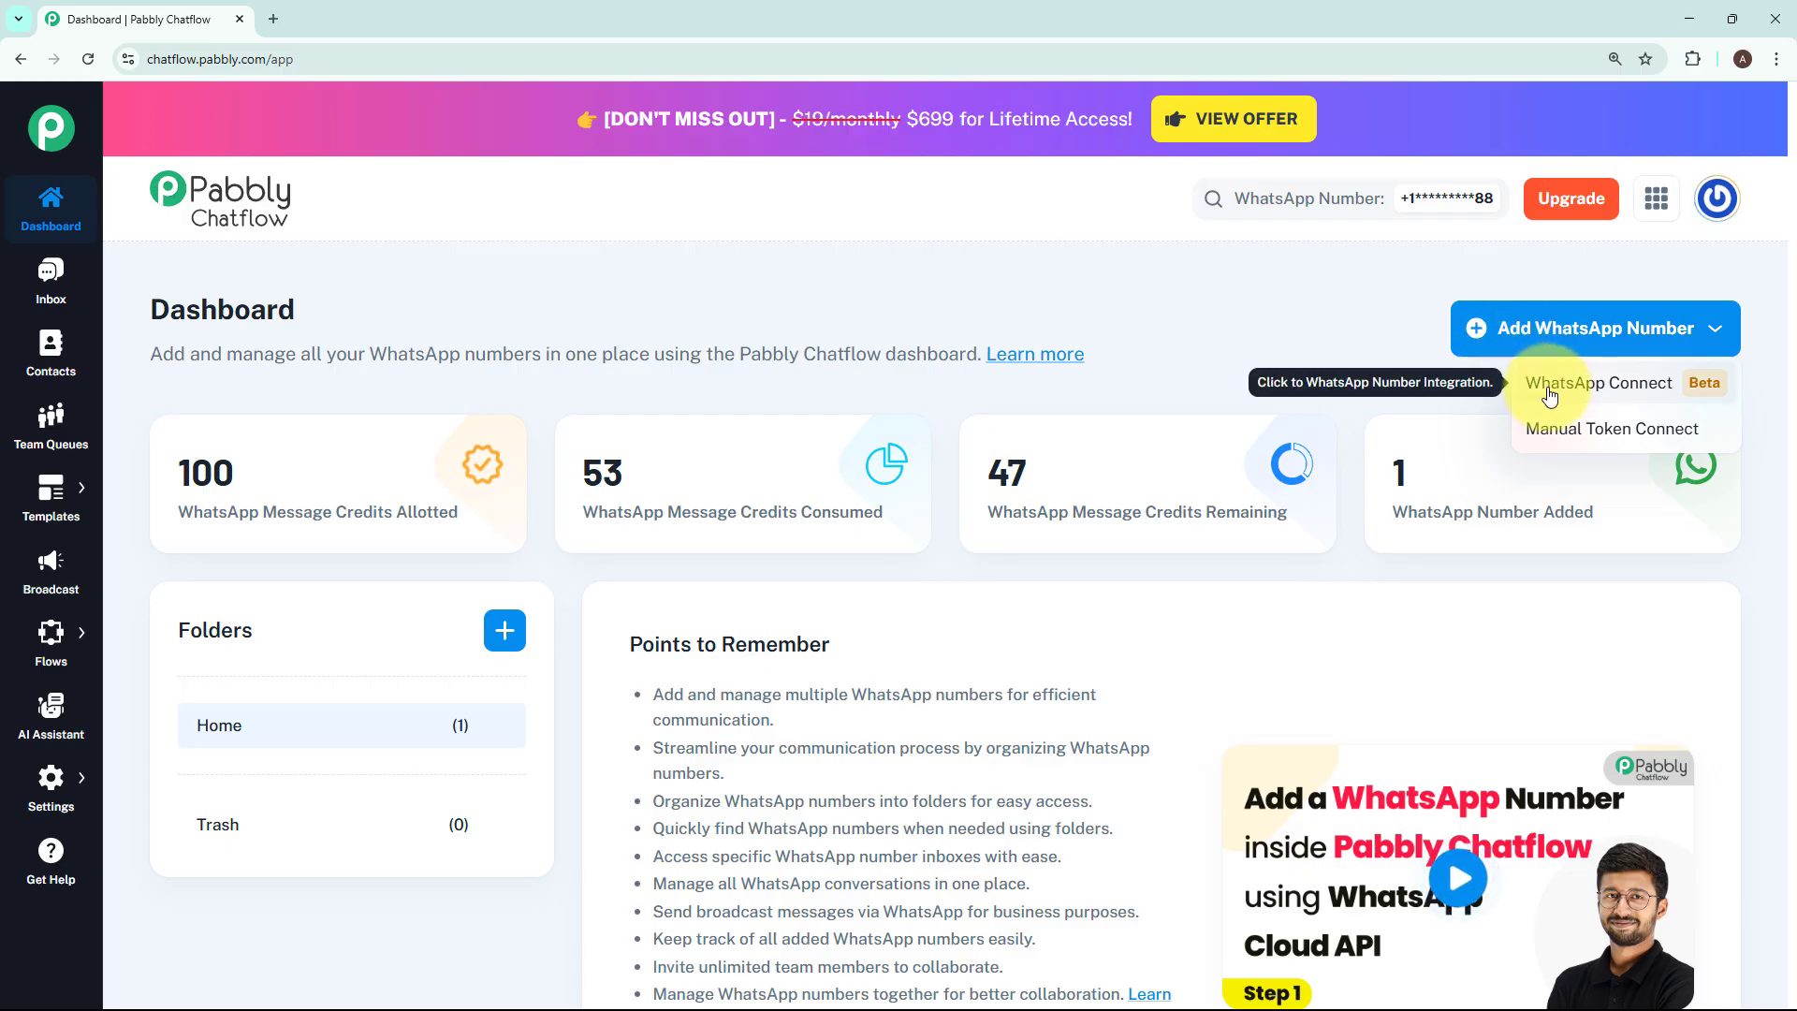
pyautogui.click(1550, 436)
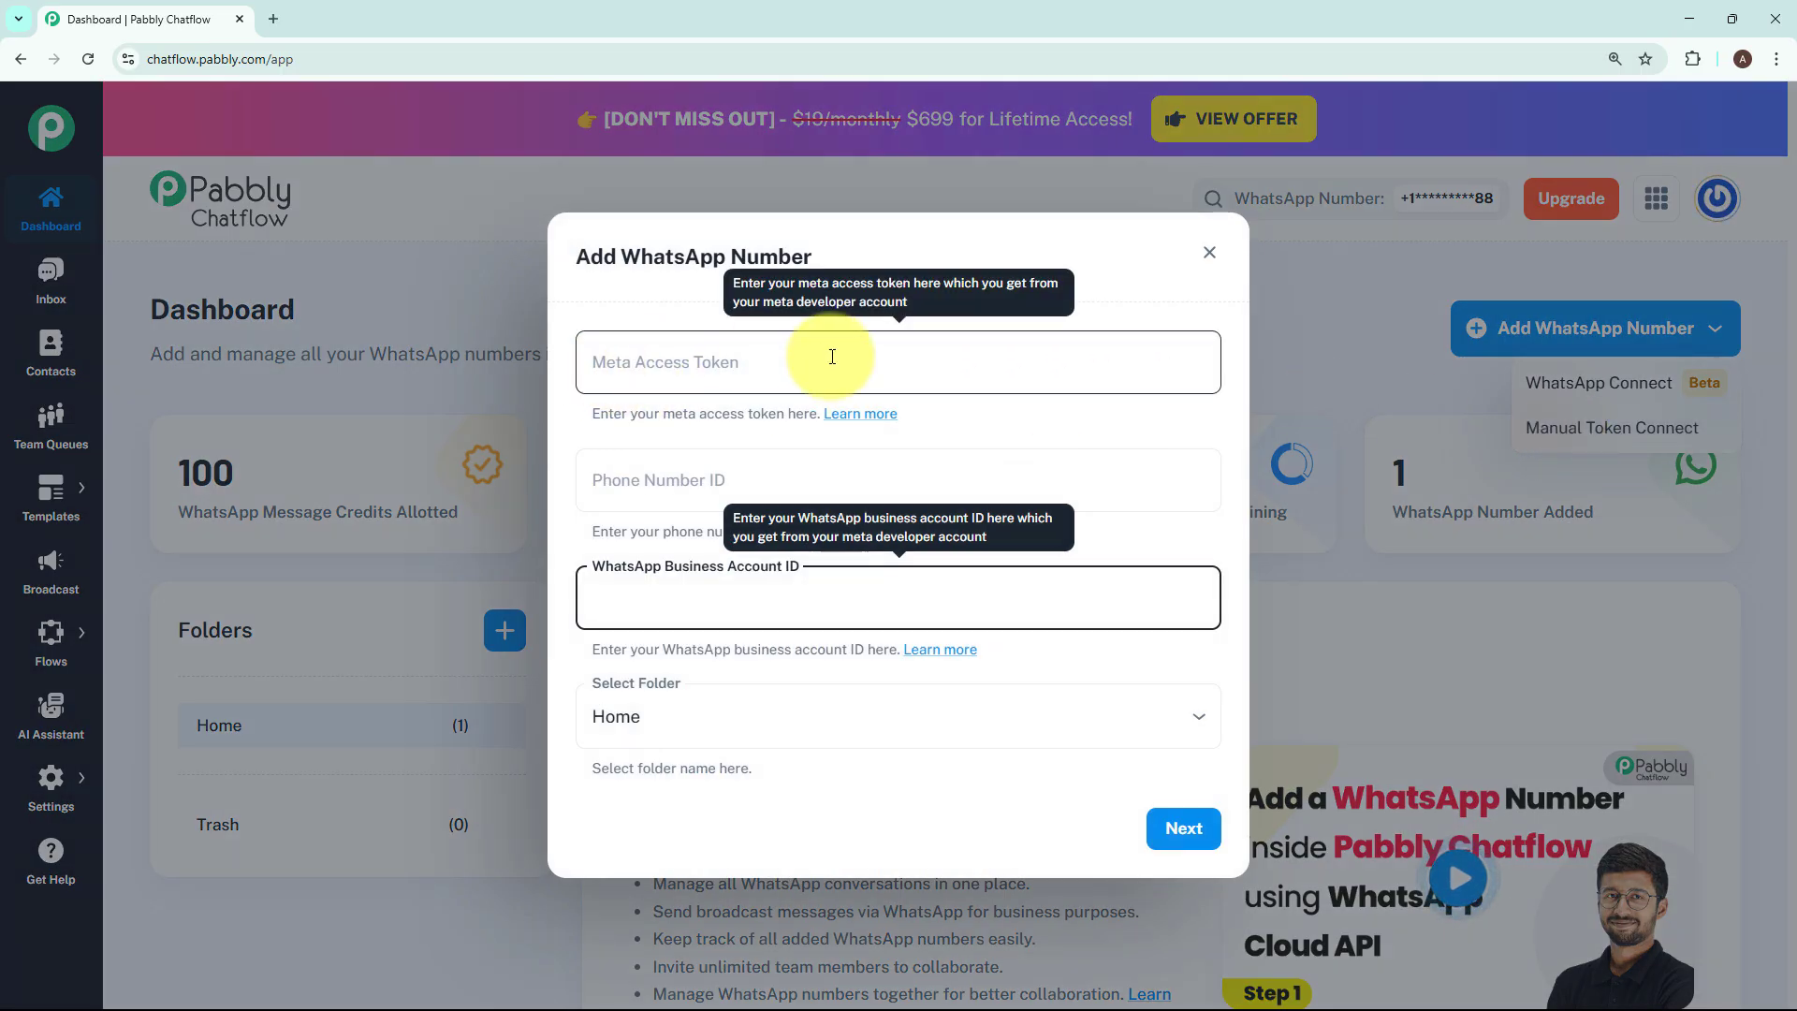
pyautogui.click(1067, 410)
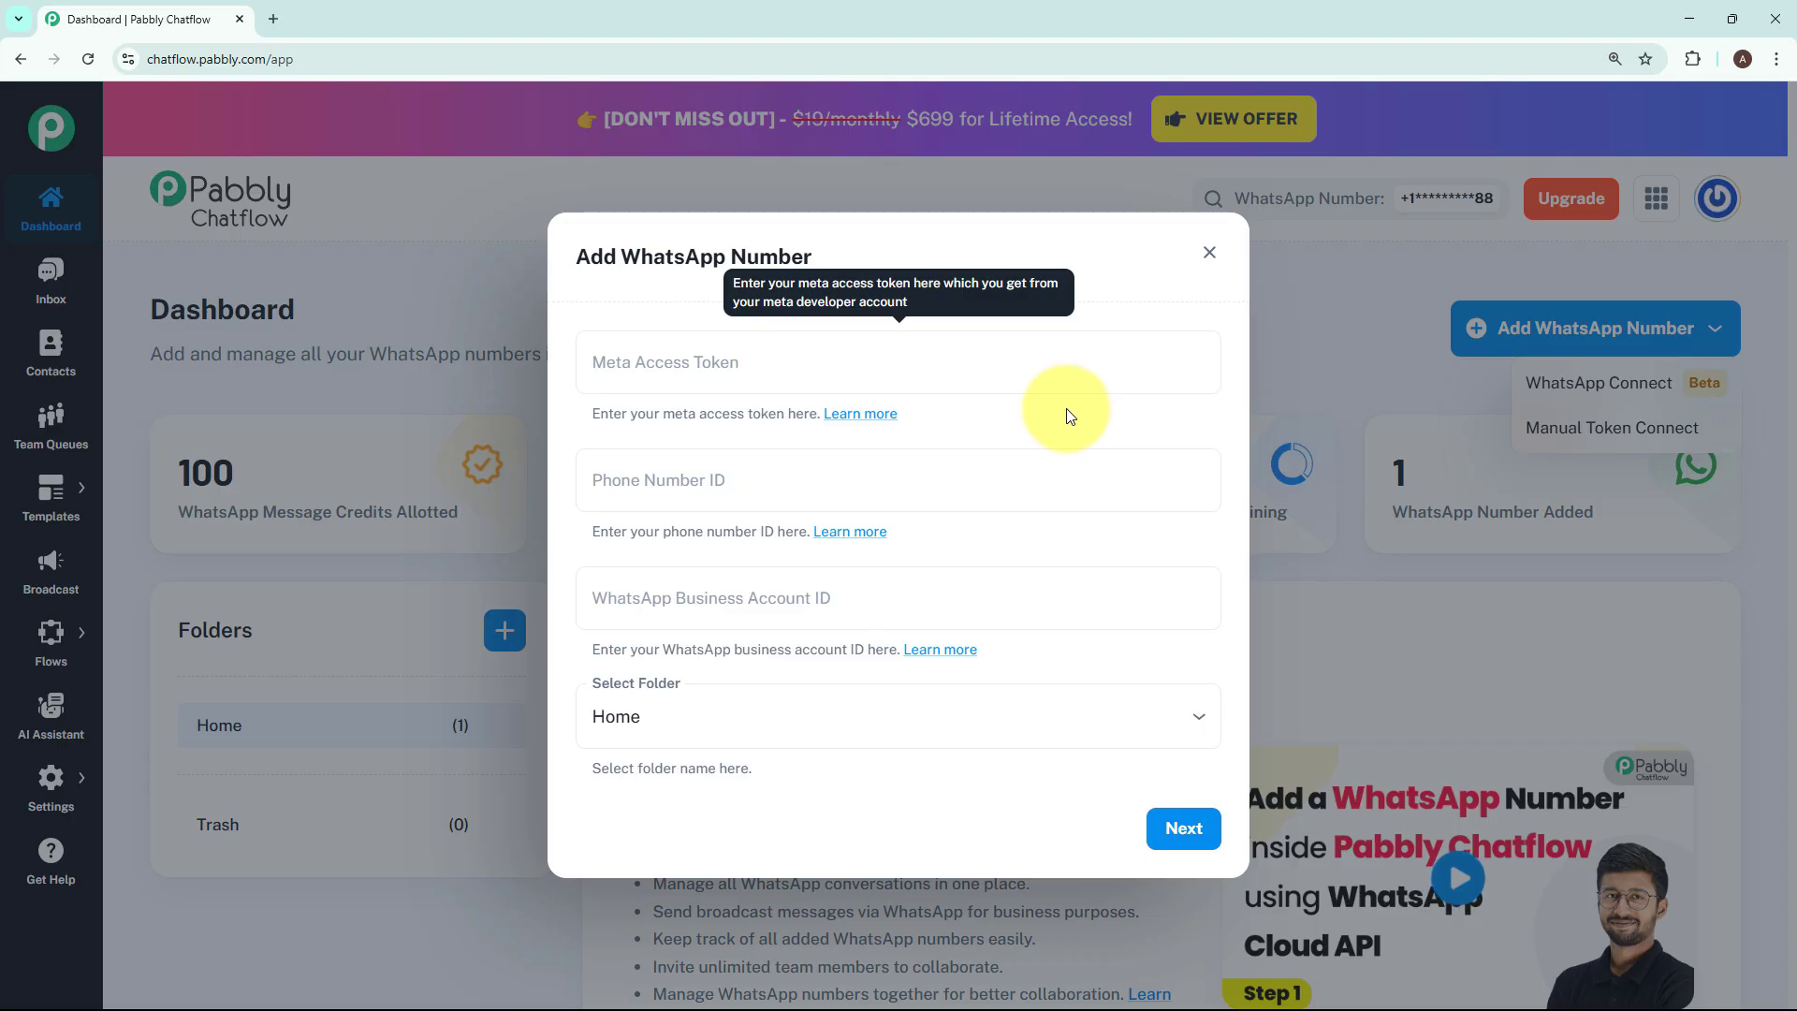
pyautogui.click(1209, 251)
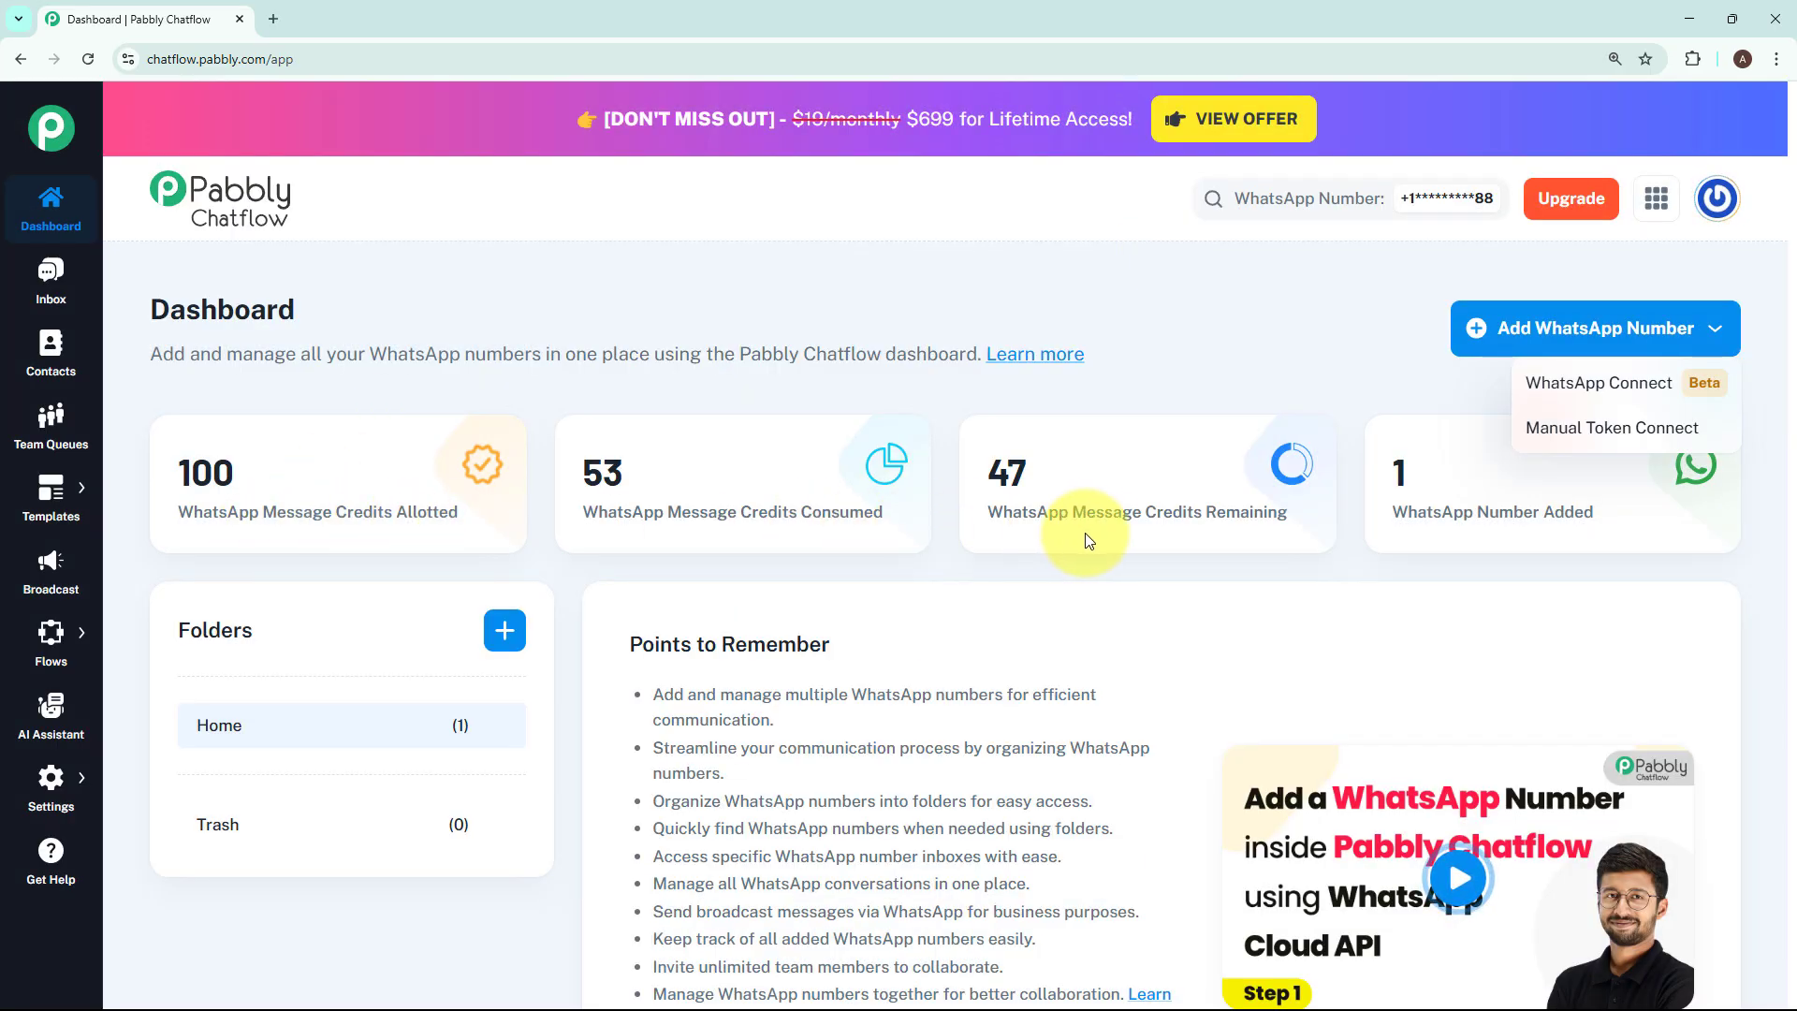
pyautogui.click(1412, 531)
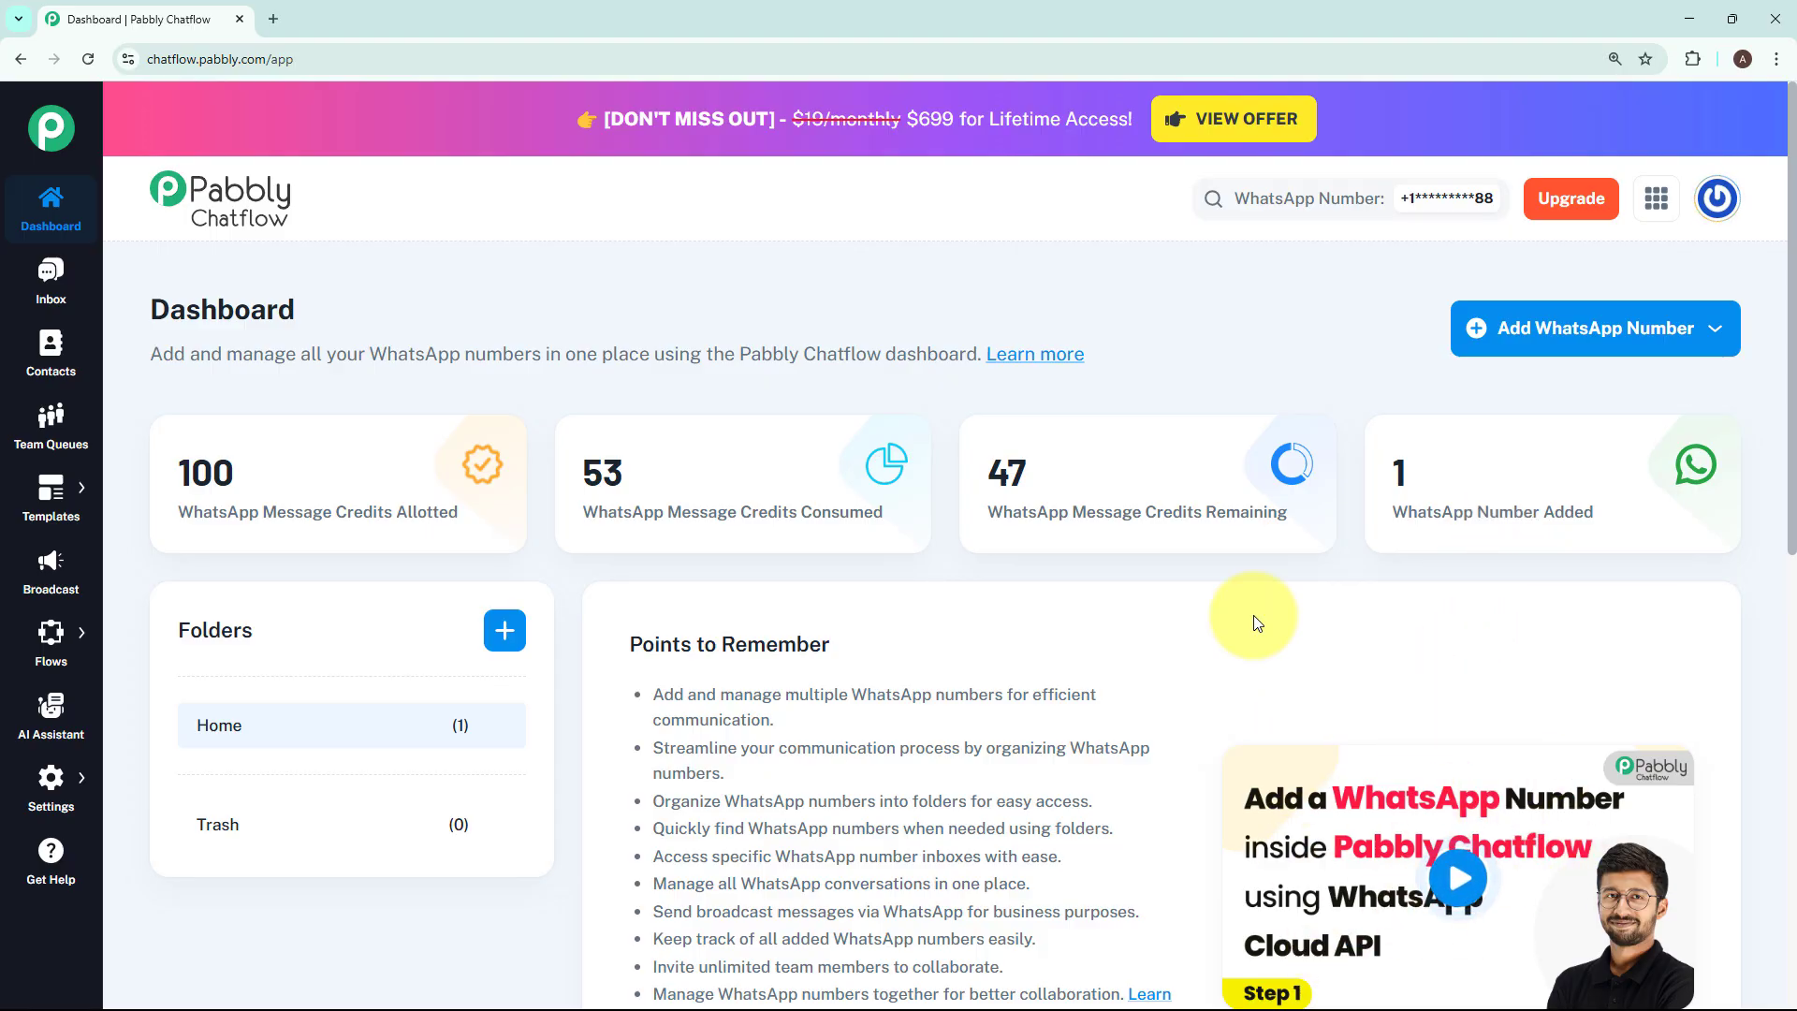
# Go to the Flows page from the sidebar and add a new flow
pyautogui.moveTo(53, 635)
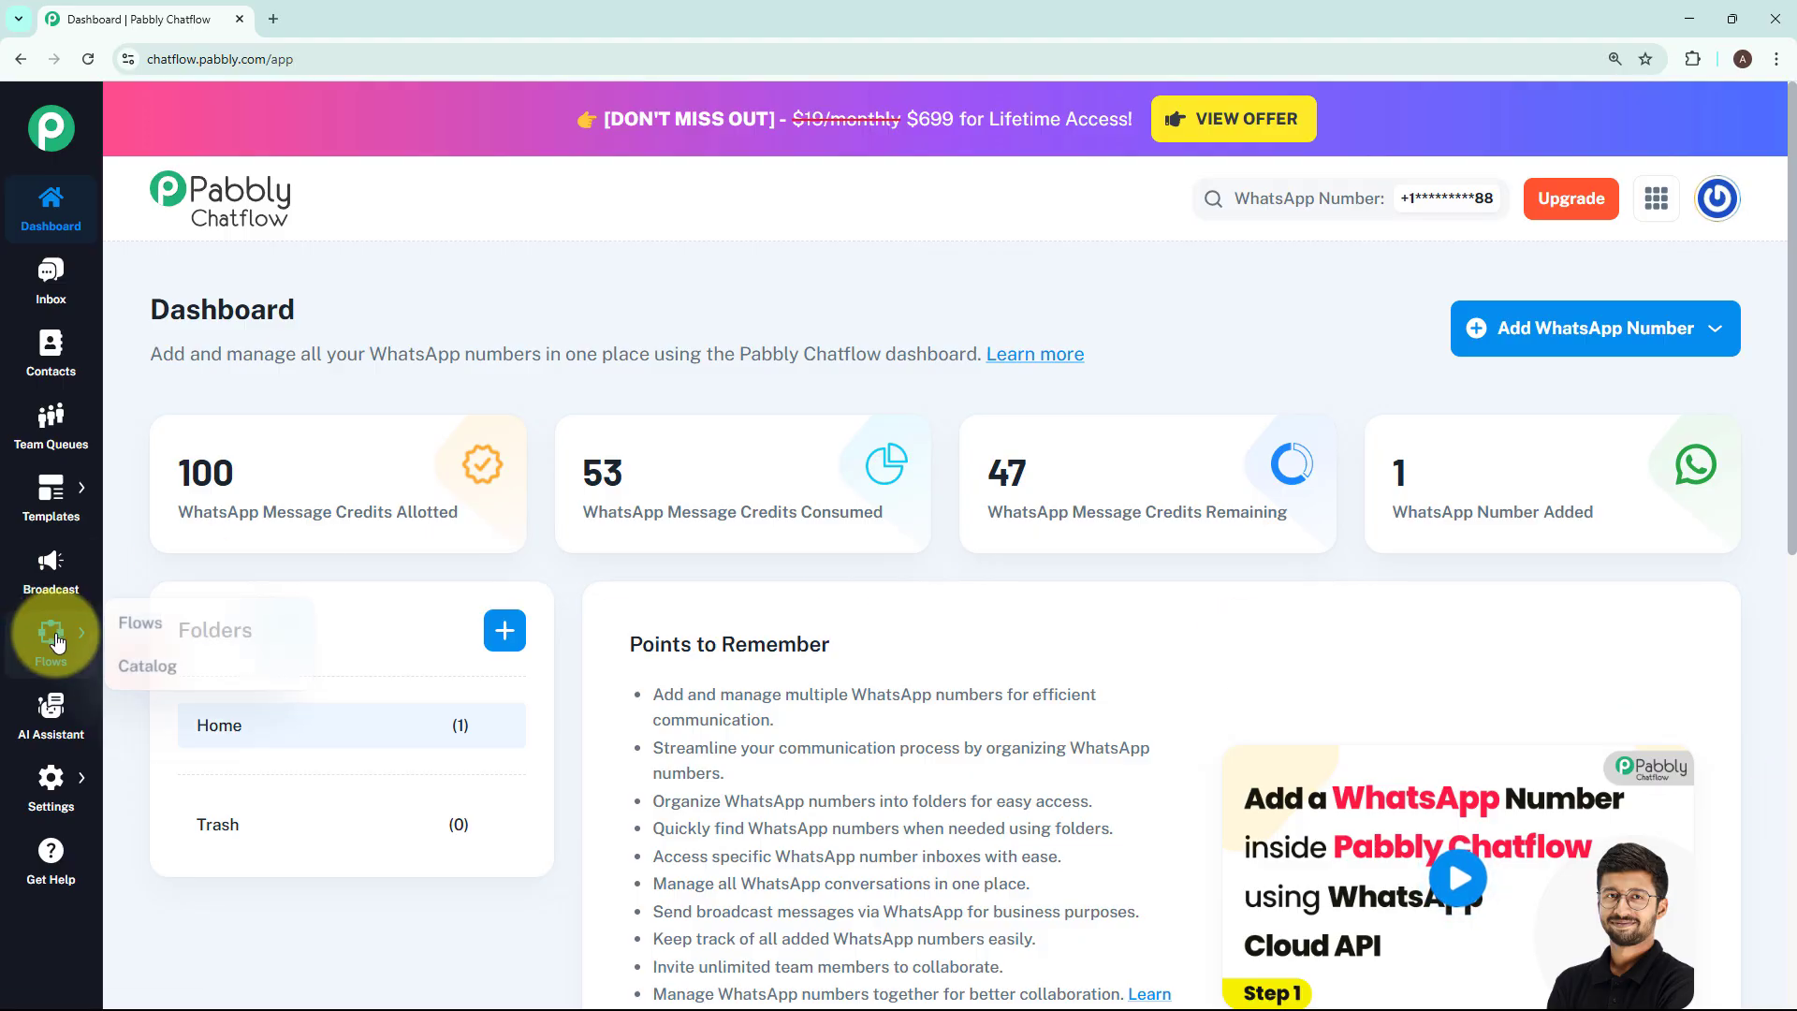
pyautogui.click(111, 633)
pyautogui.moveTo(148, 215); pyautogui.dragTo(363, 208)
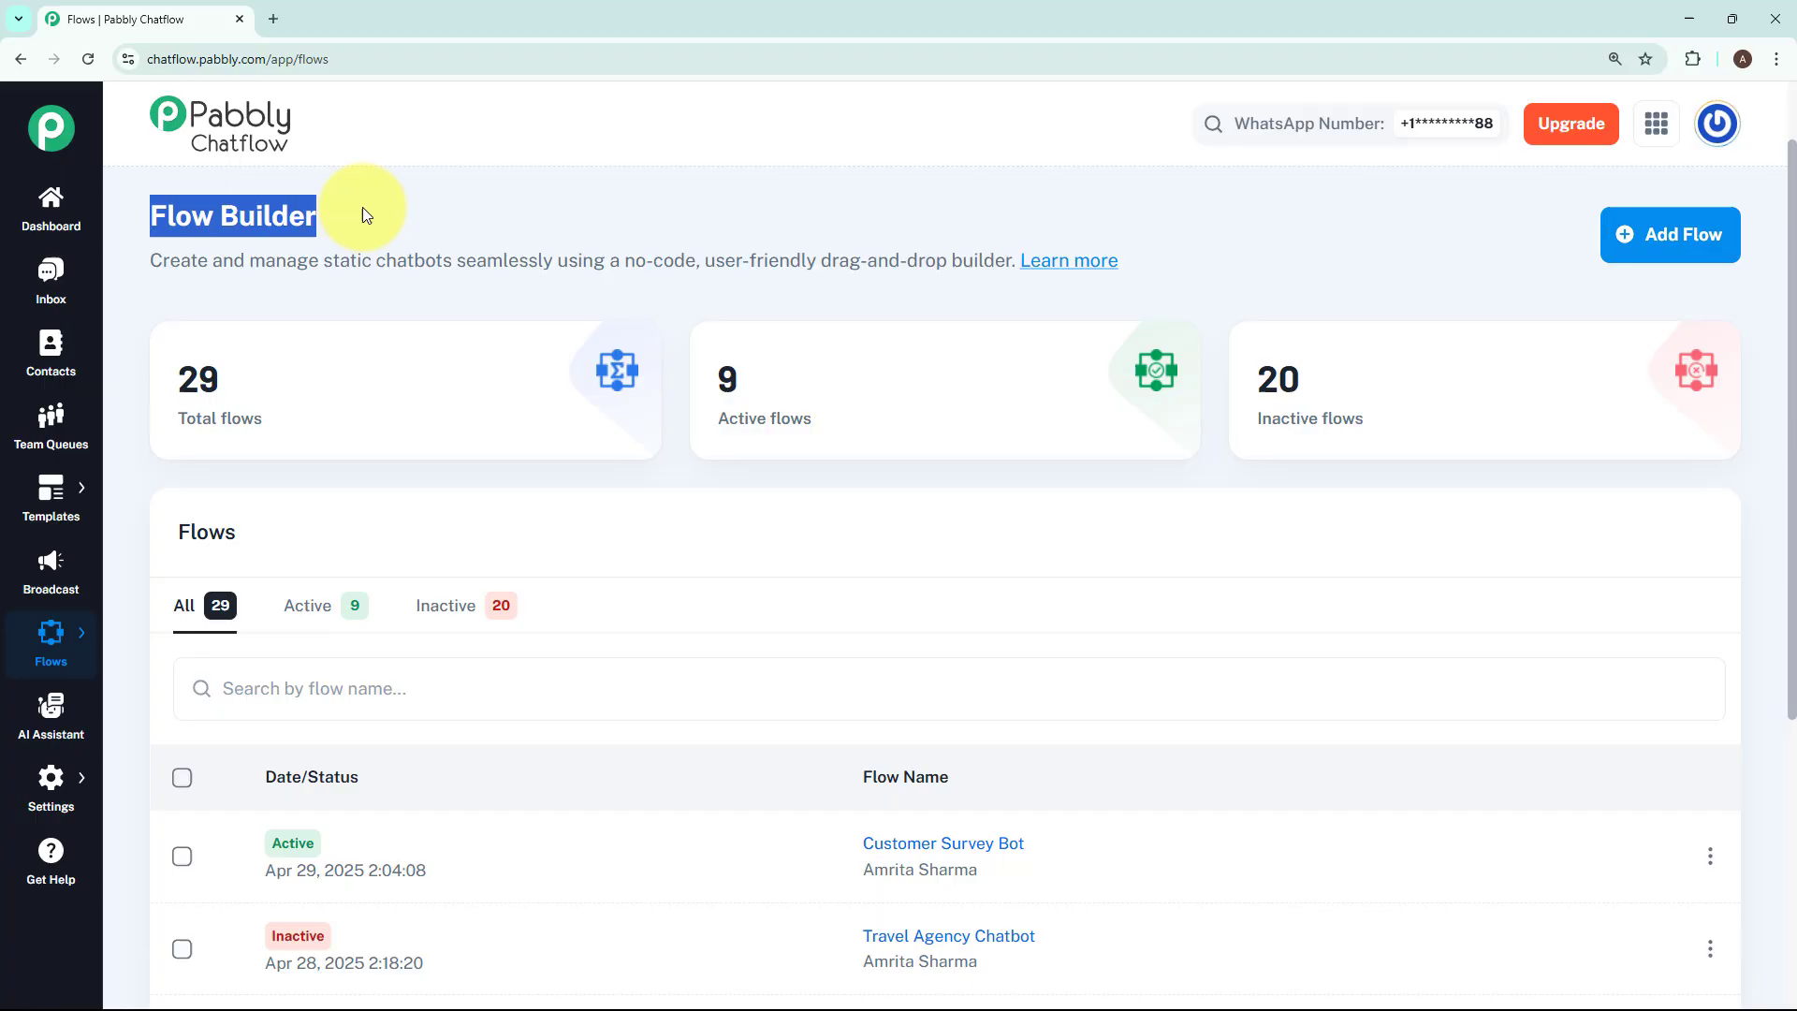
pyautogui.click(1084, 510)
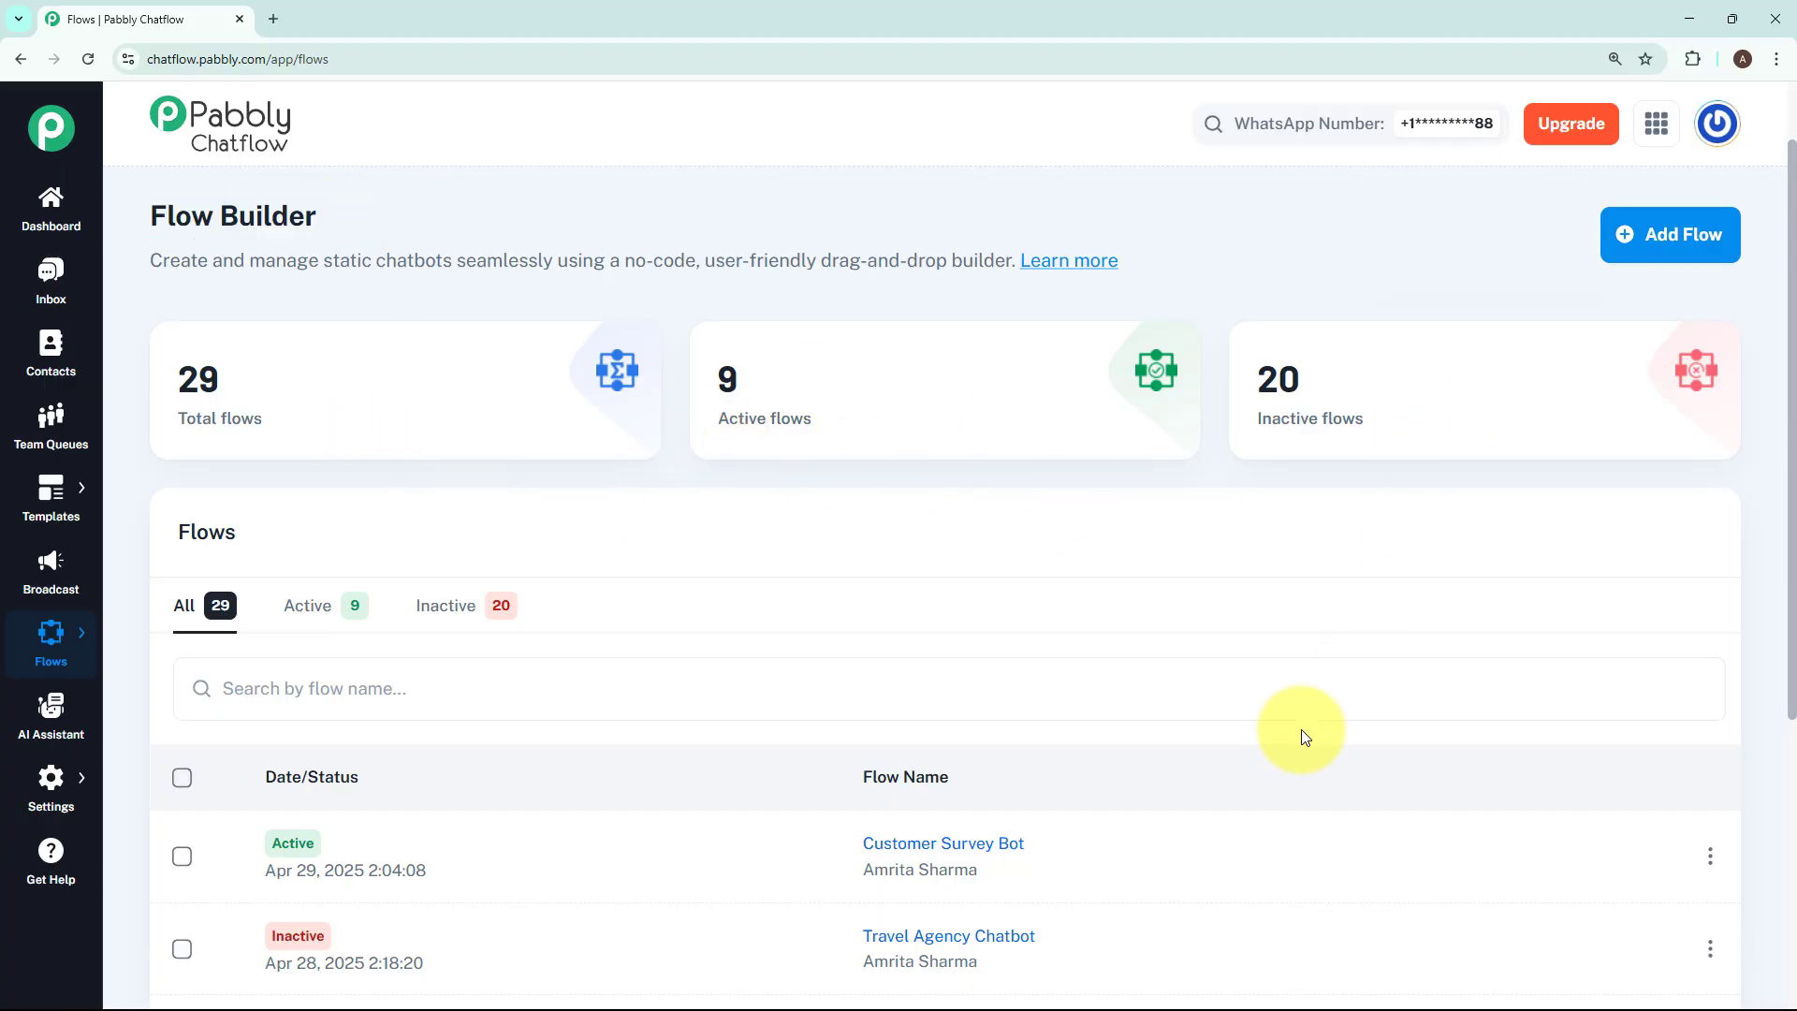
pyautogui.click(1653, 220)
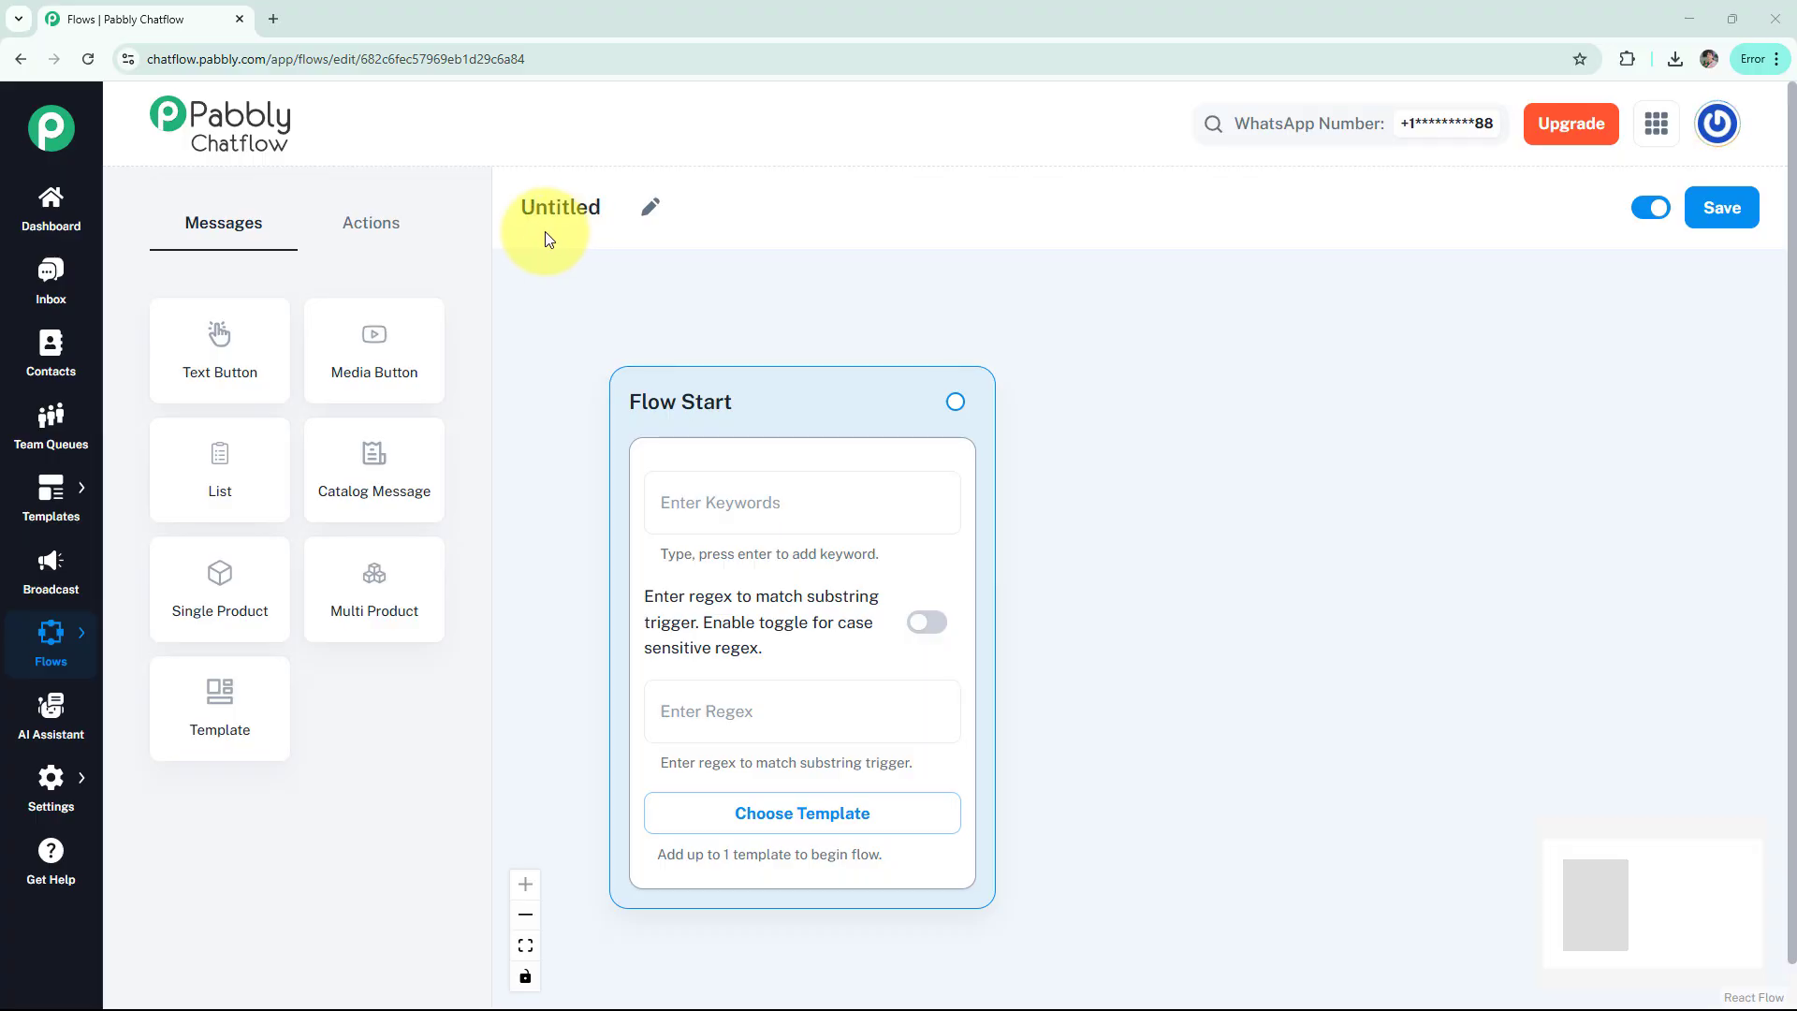
# Rename the Untitled flow to 'WhatsApp Chatbot for Your Slip and Fall Attorney Business'
pyautogui.click(651, 207)
pyautogui.moveTo(610, 213); pyautogui.dragTo(502, 219)
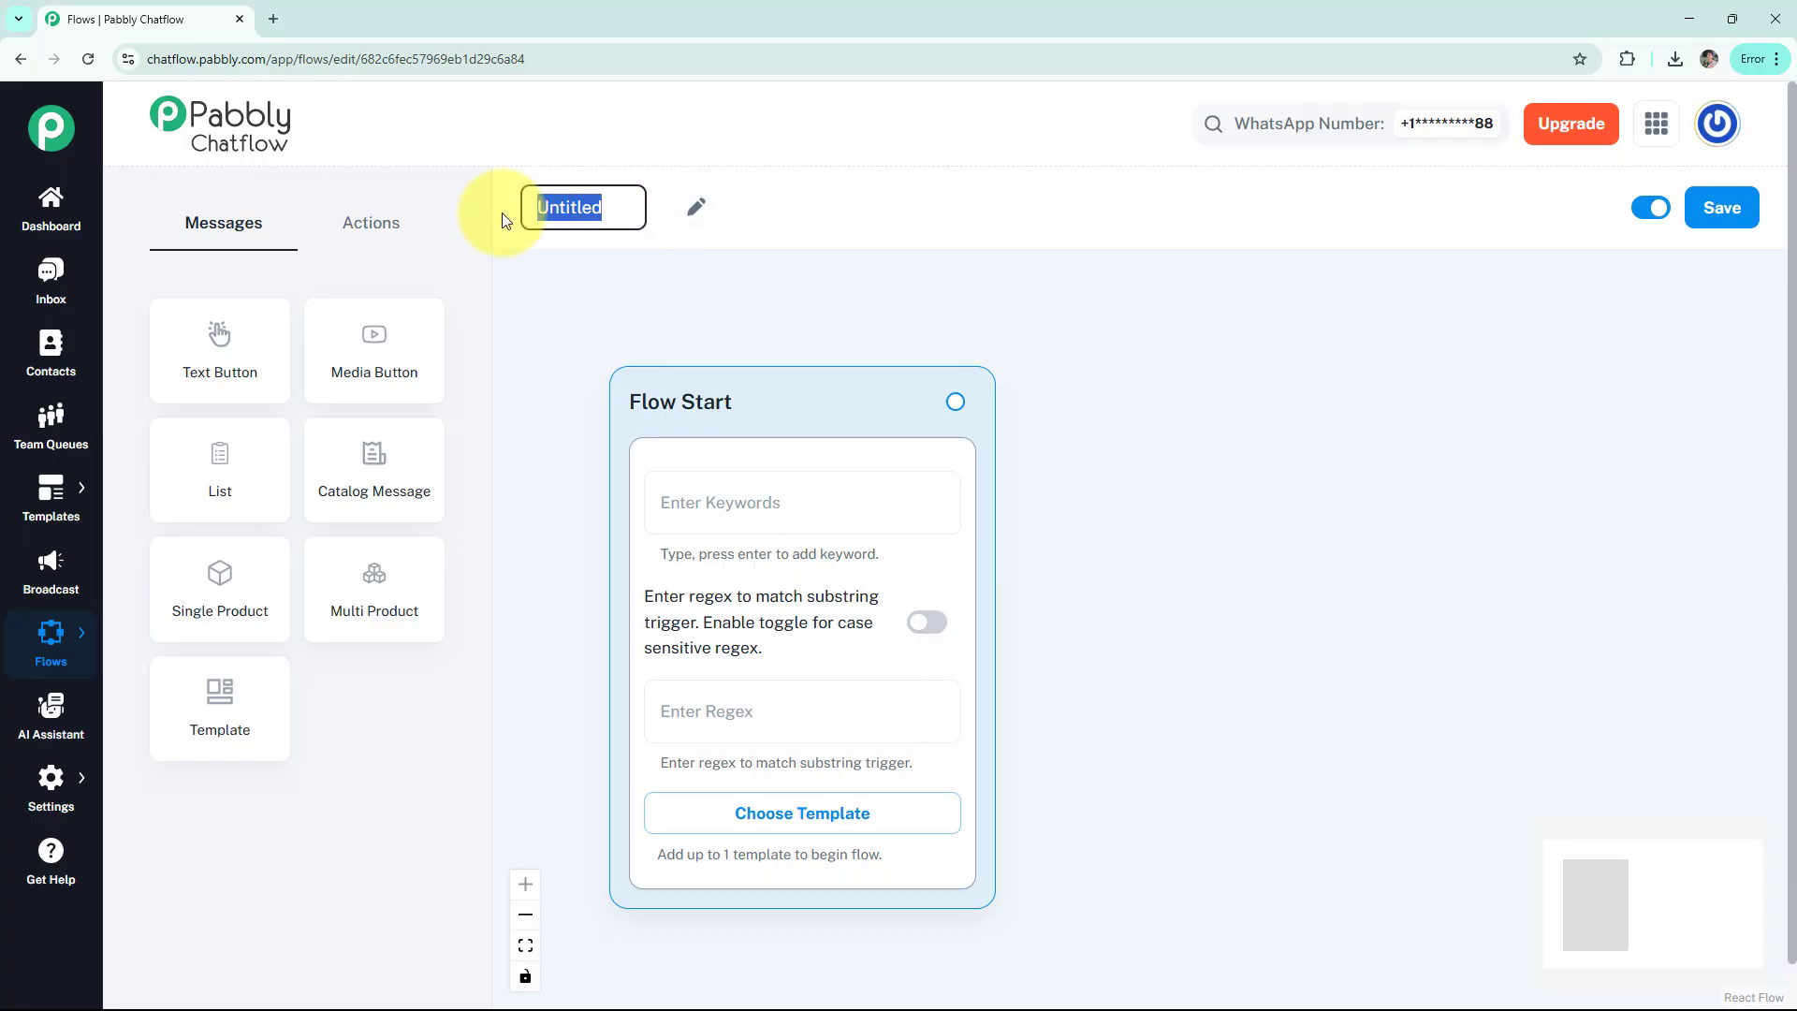
pyautogui.press('BackSpace')
pyautogui.write('WhatsApp Chatbot for Your Slip and Fall Attorney Business')
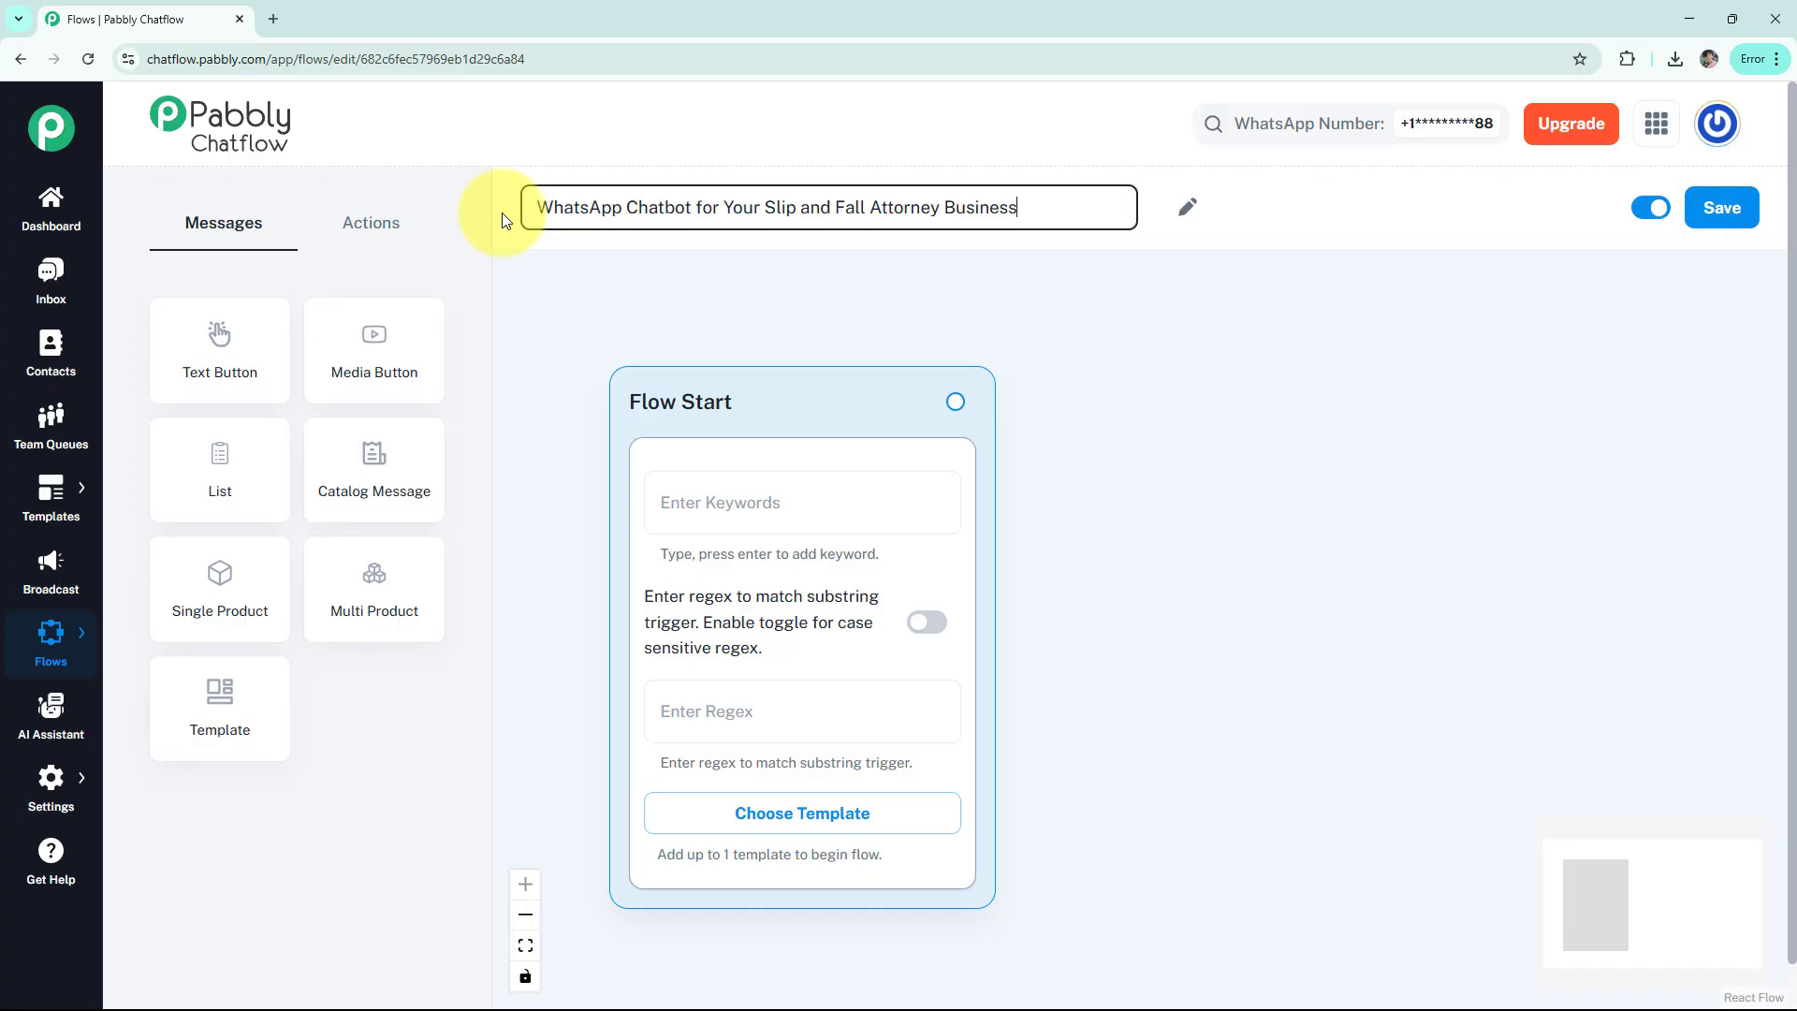
pyautogui.press('Return')
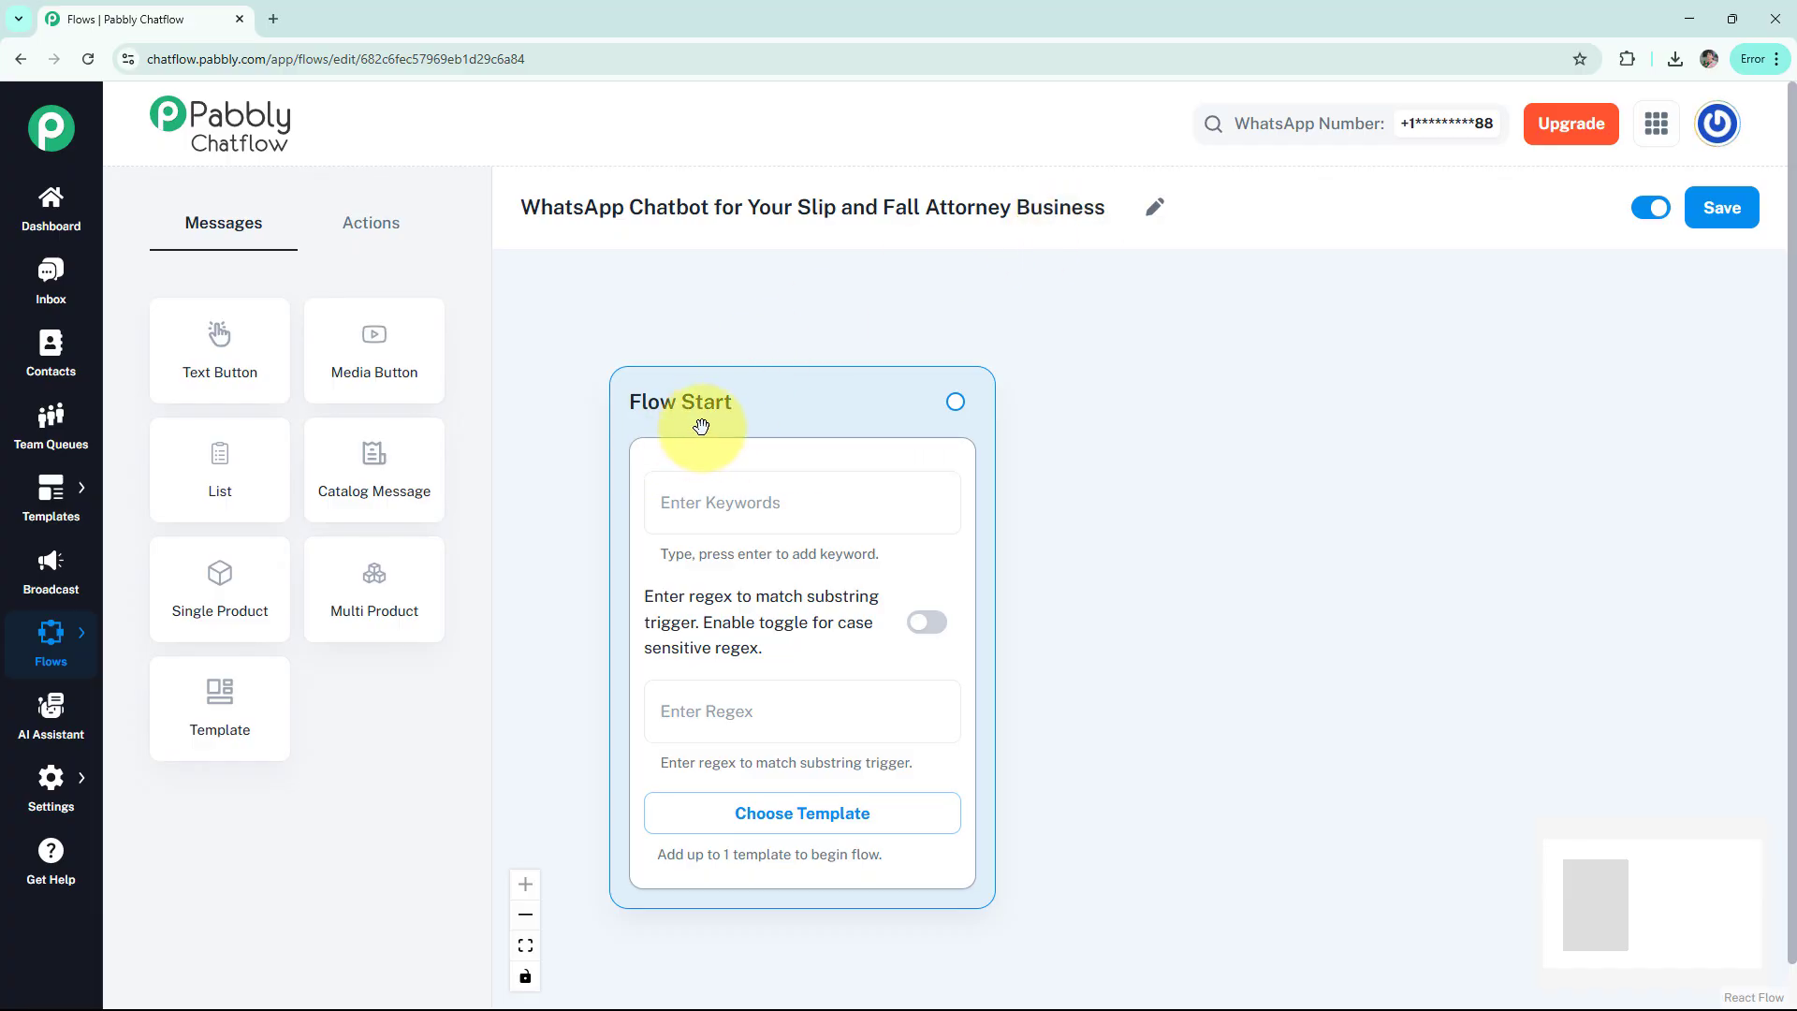
# Set the Flow Start trigger regex to the catch-all [\s\S]+ with case-sensitive matching on
pyautogui.click(706, 502)
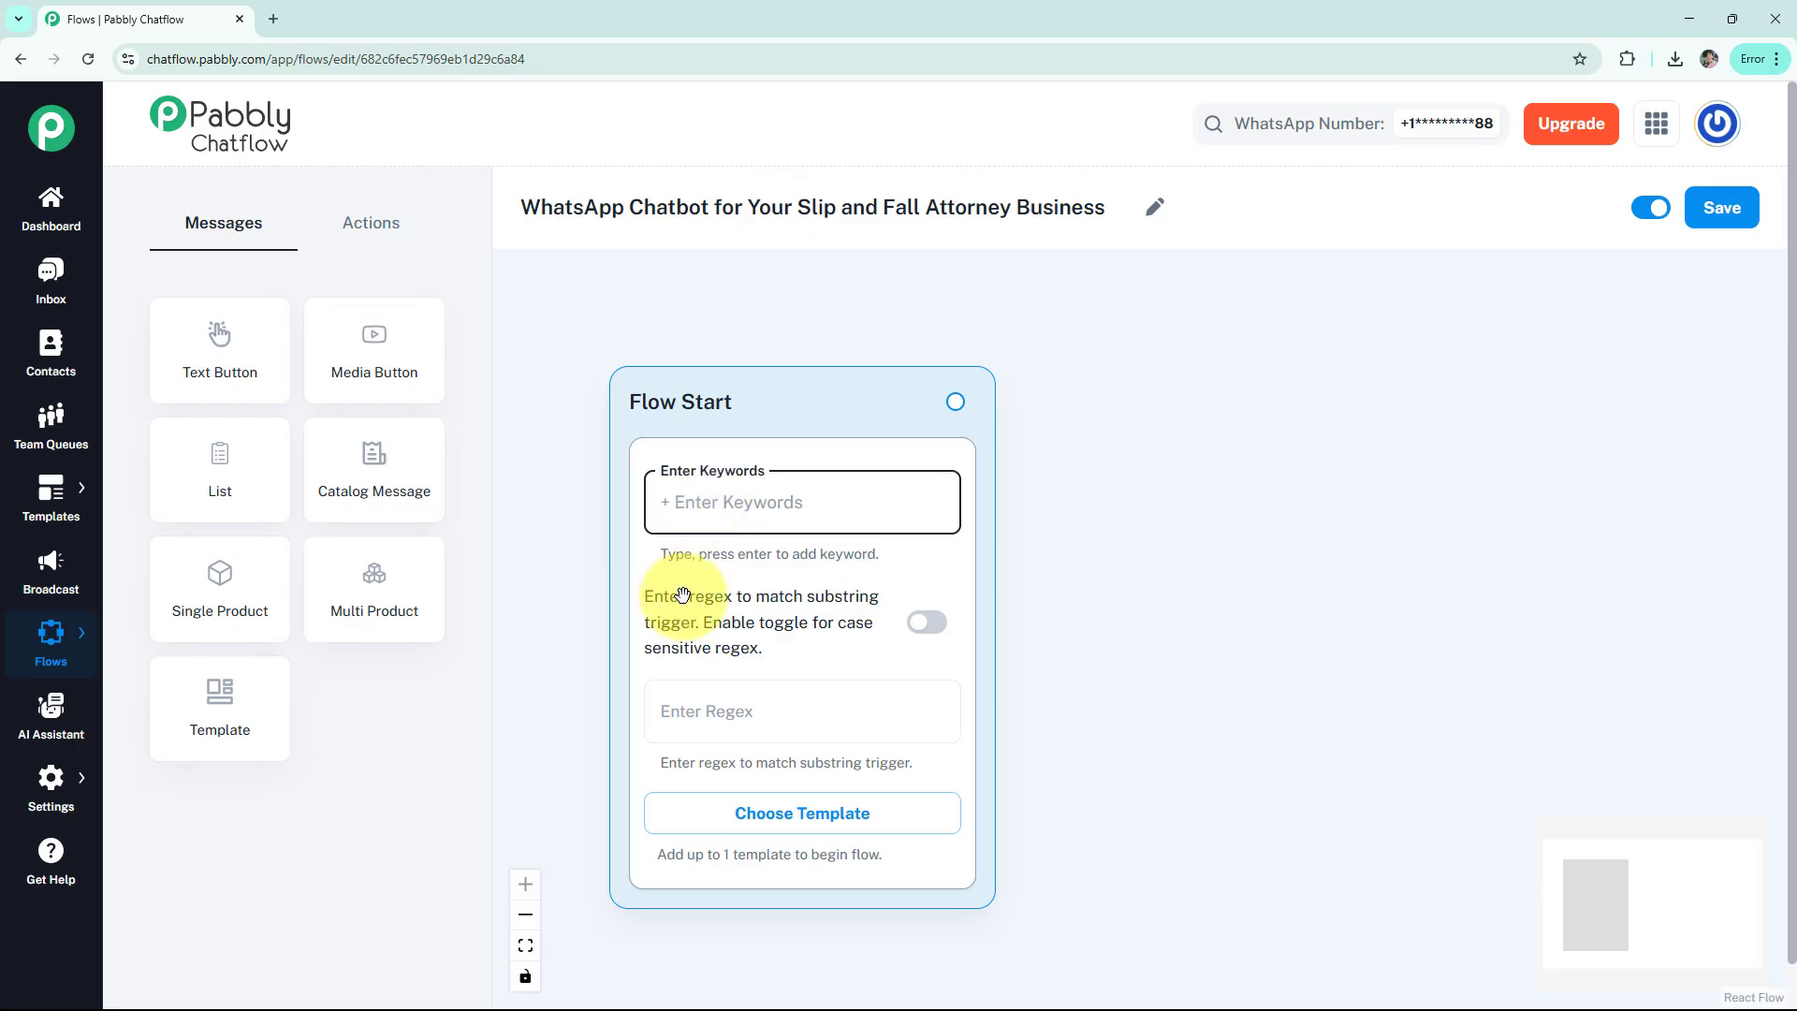
pyautogui.click(700, 713)
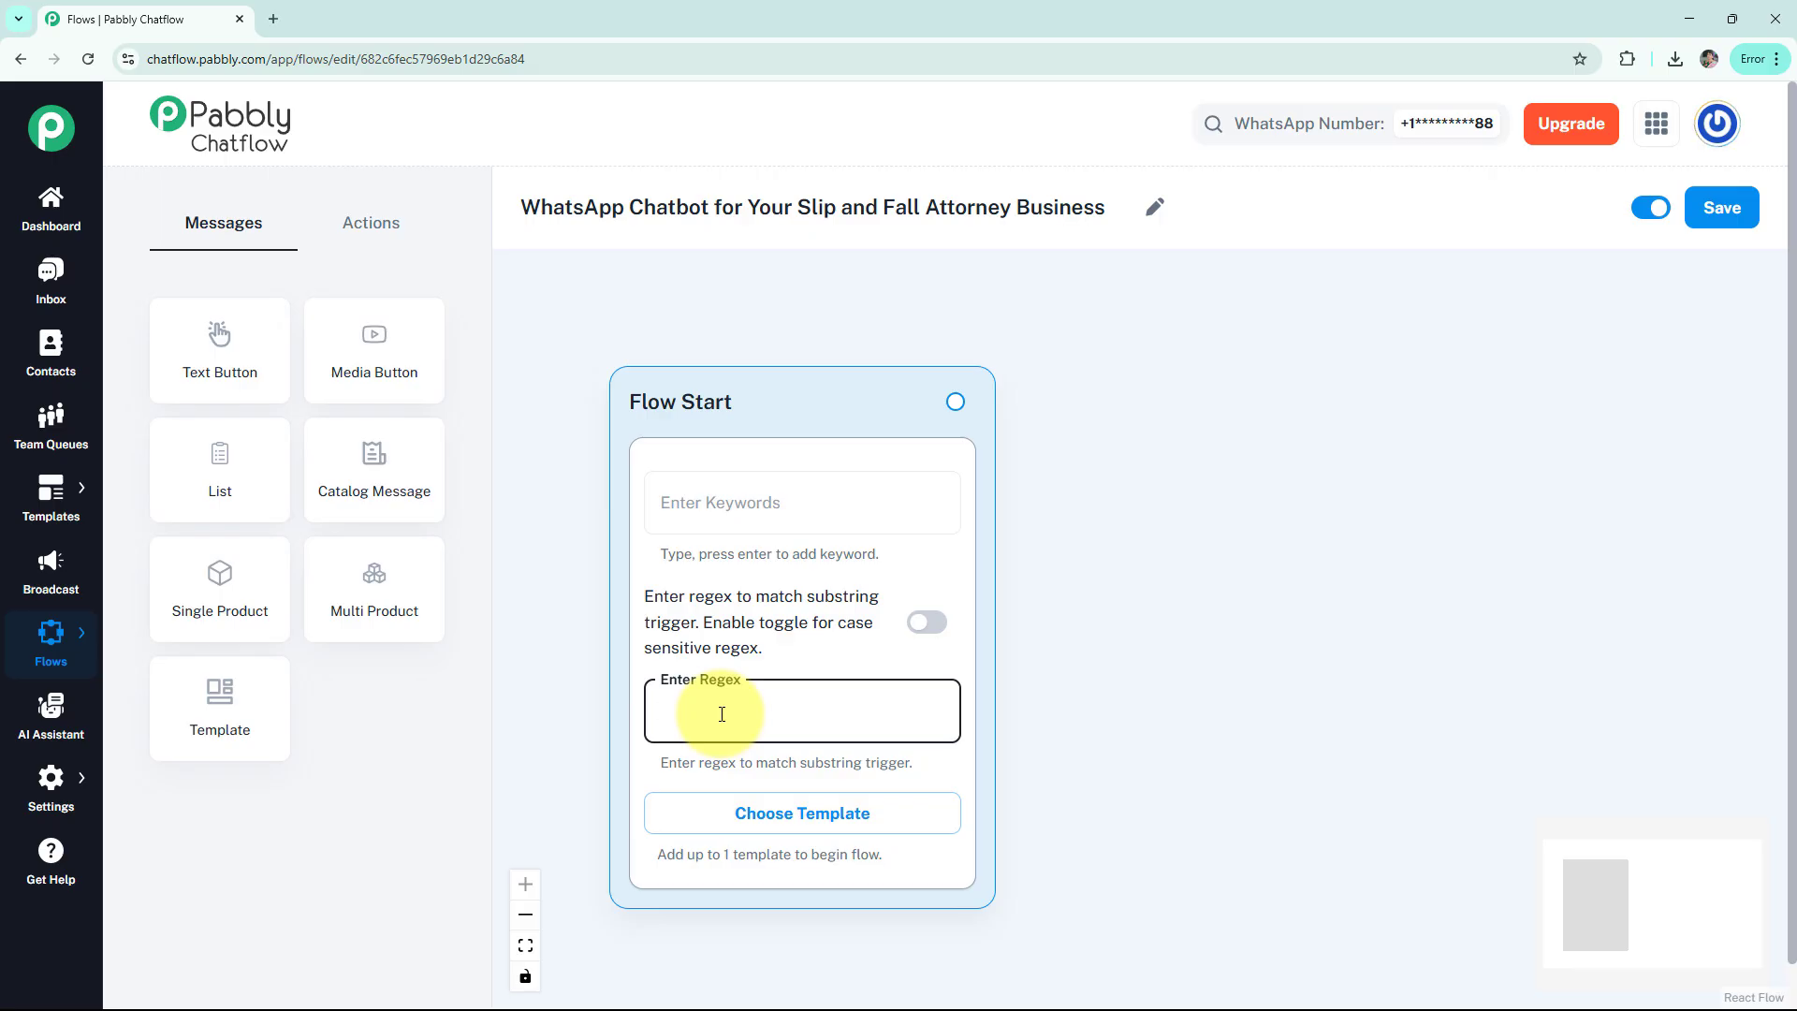
pyautogui.write('[\\s\\S]+')
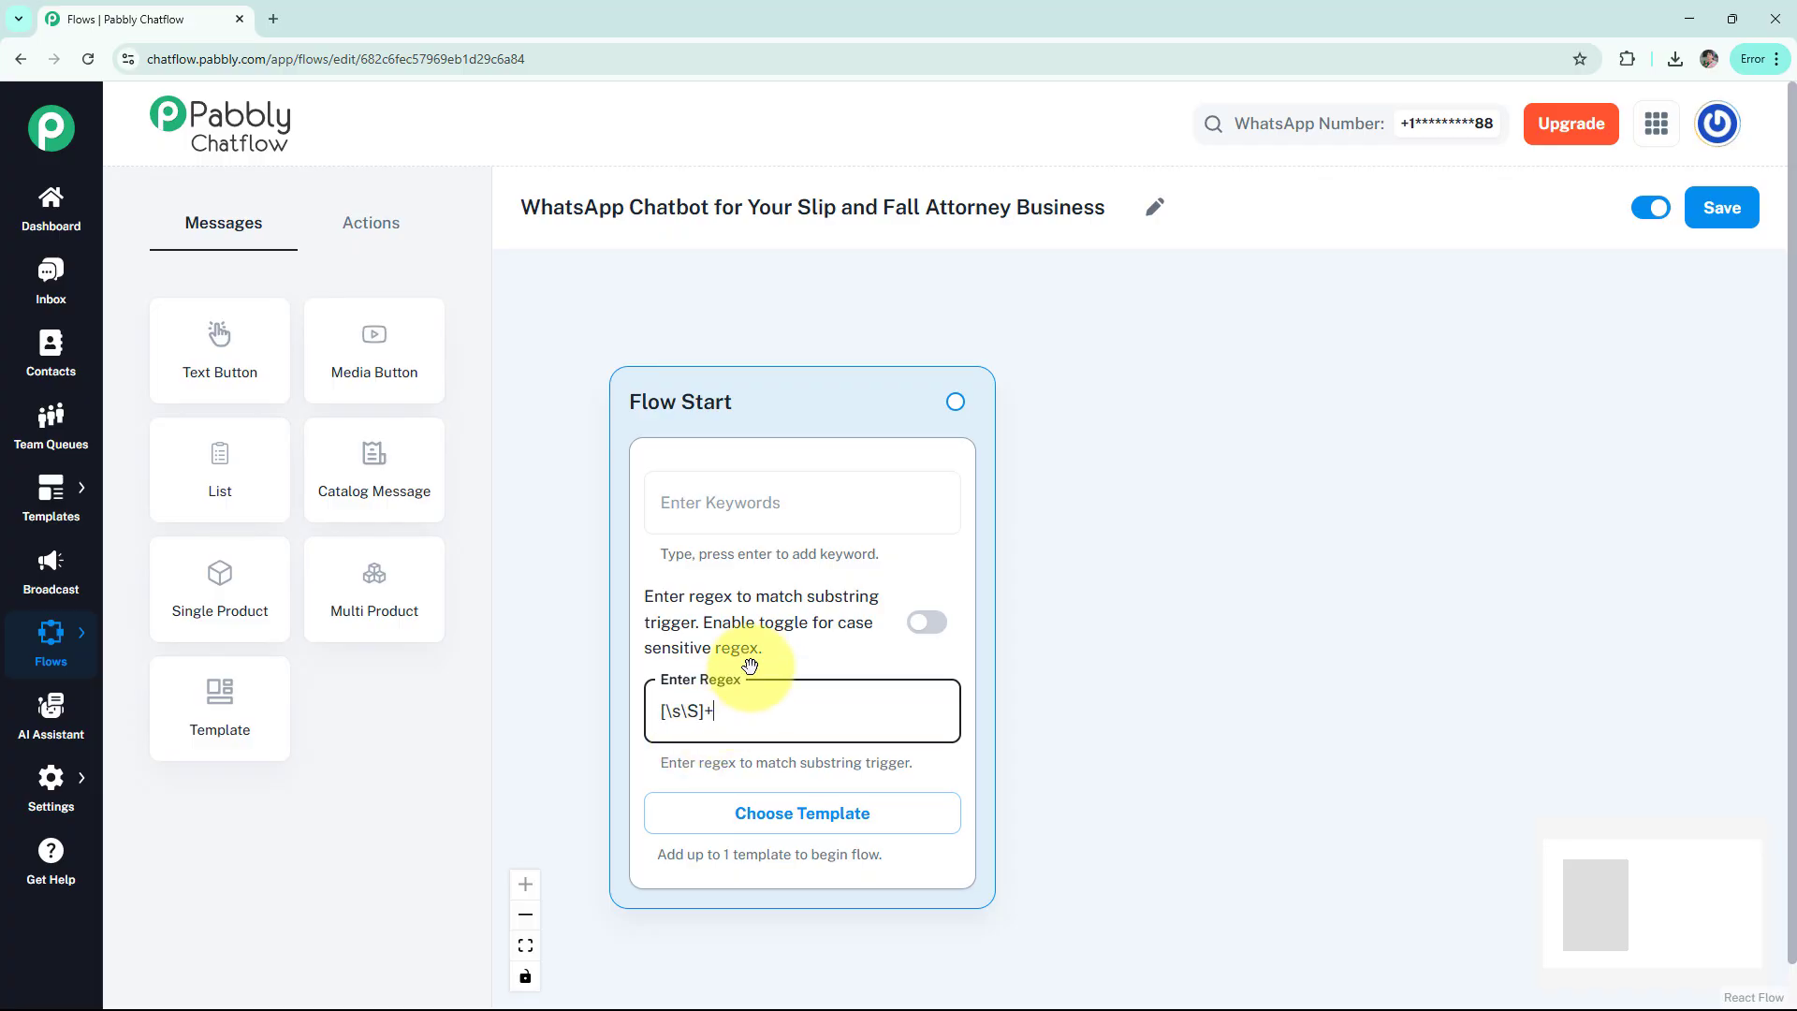
pyautogui.click(921, 625)
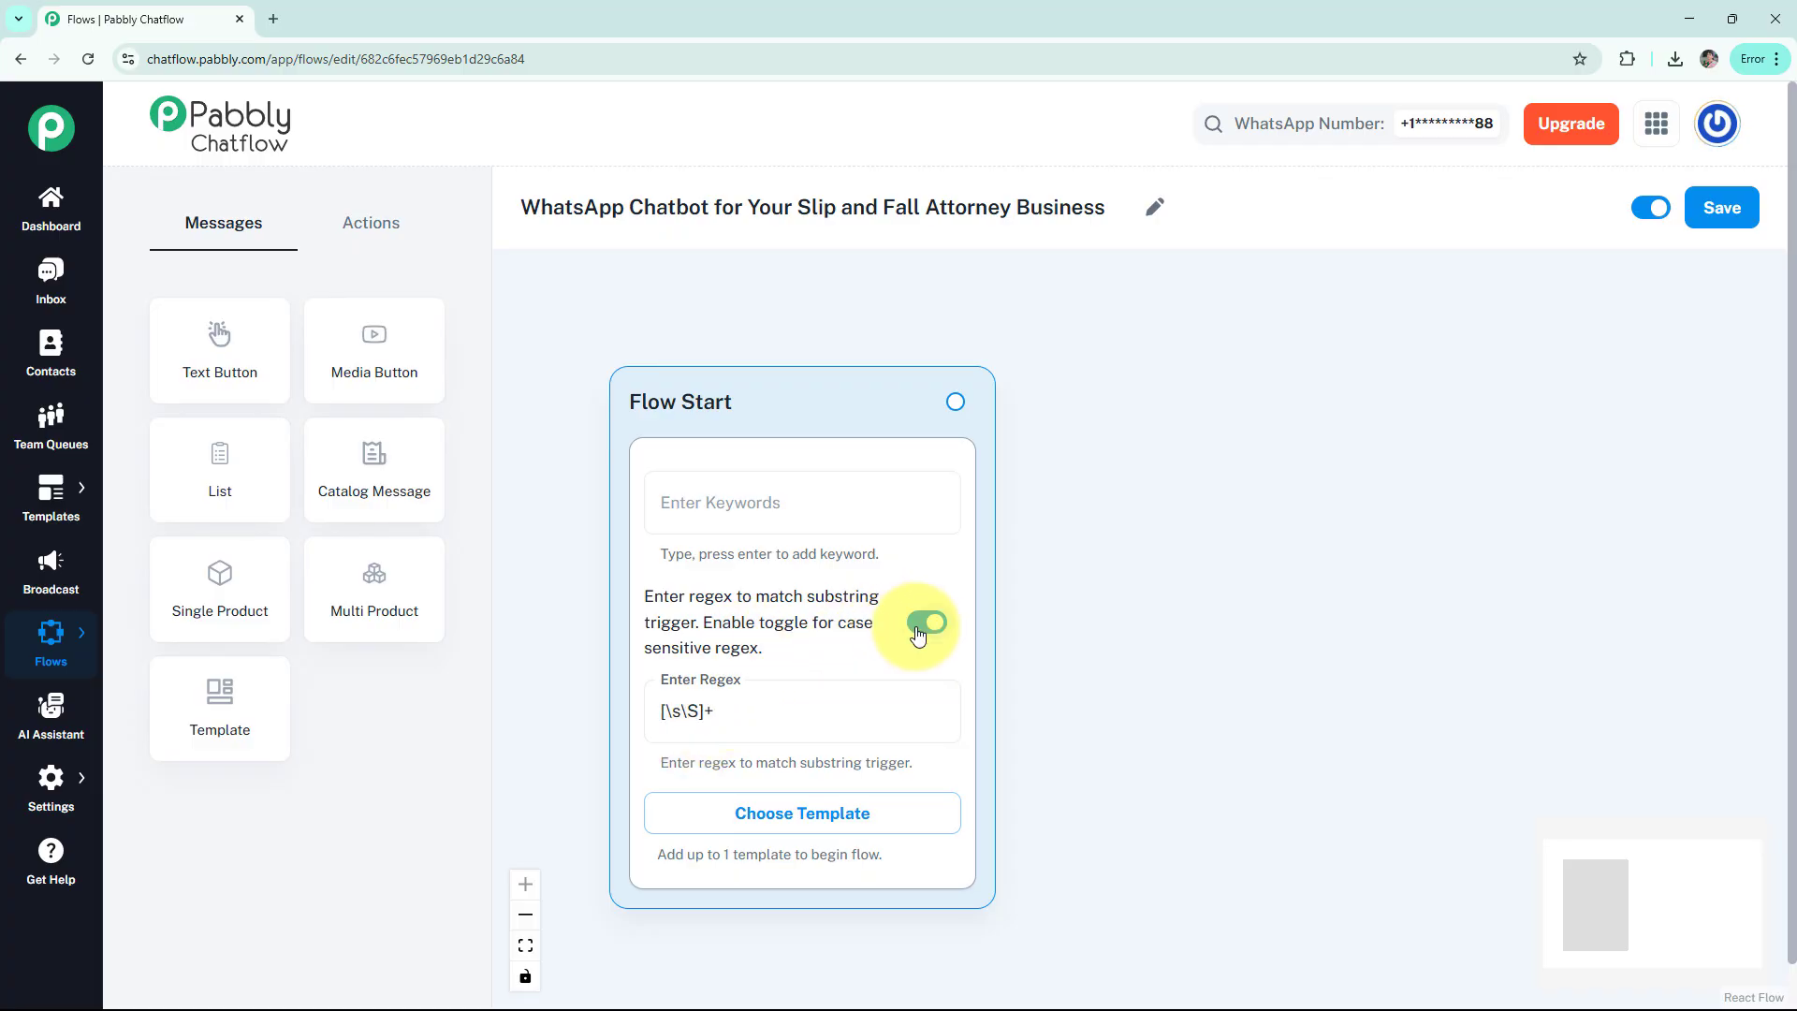
pyautogui.click(795, 832)
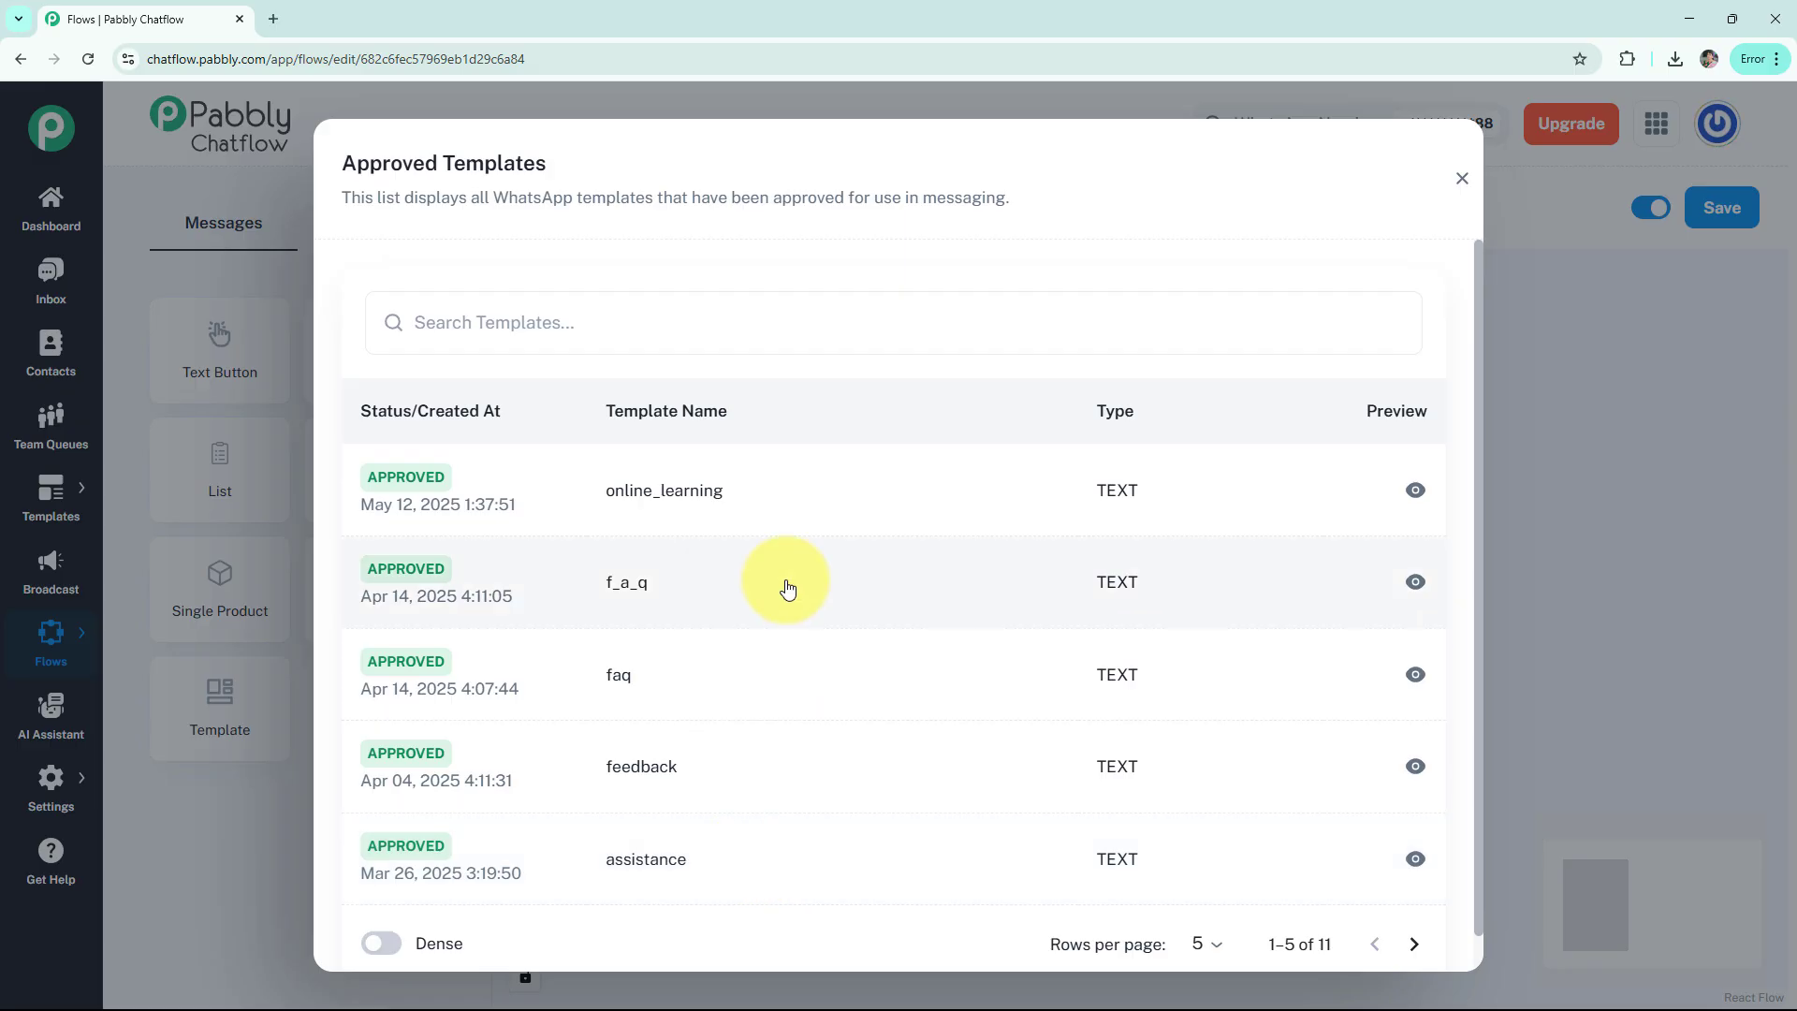
pyautogui.click(1462, 179)
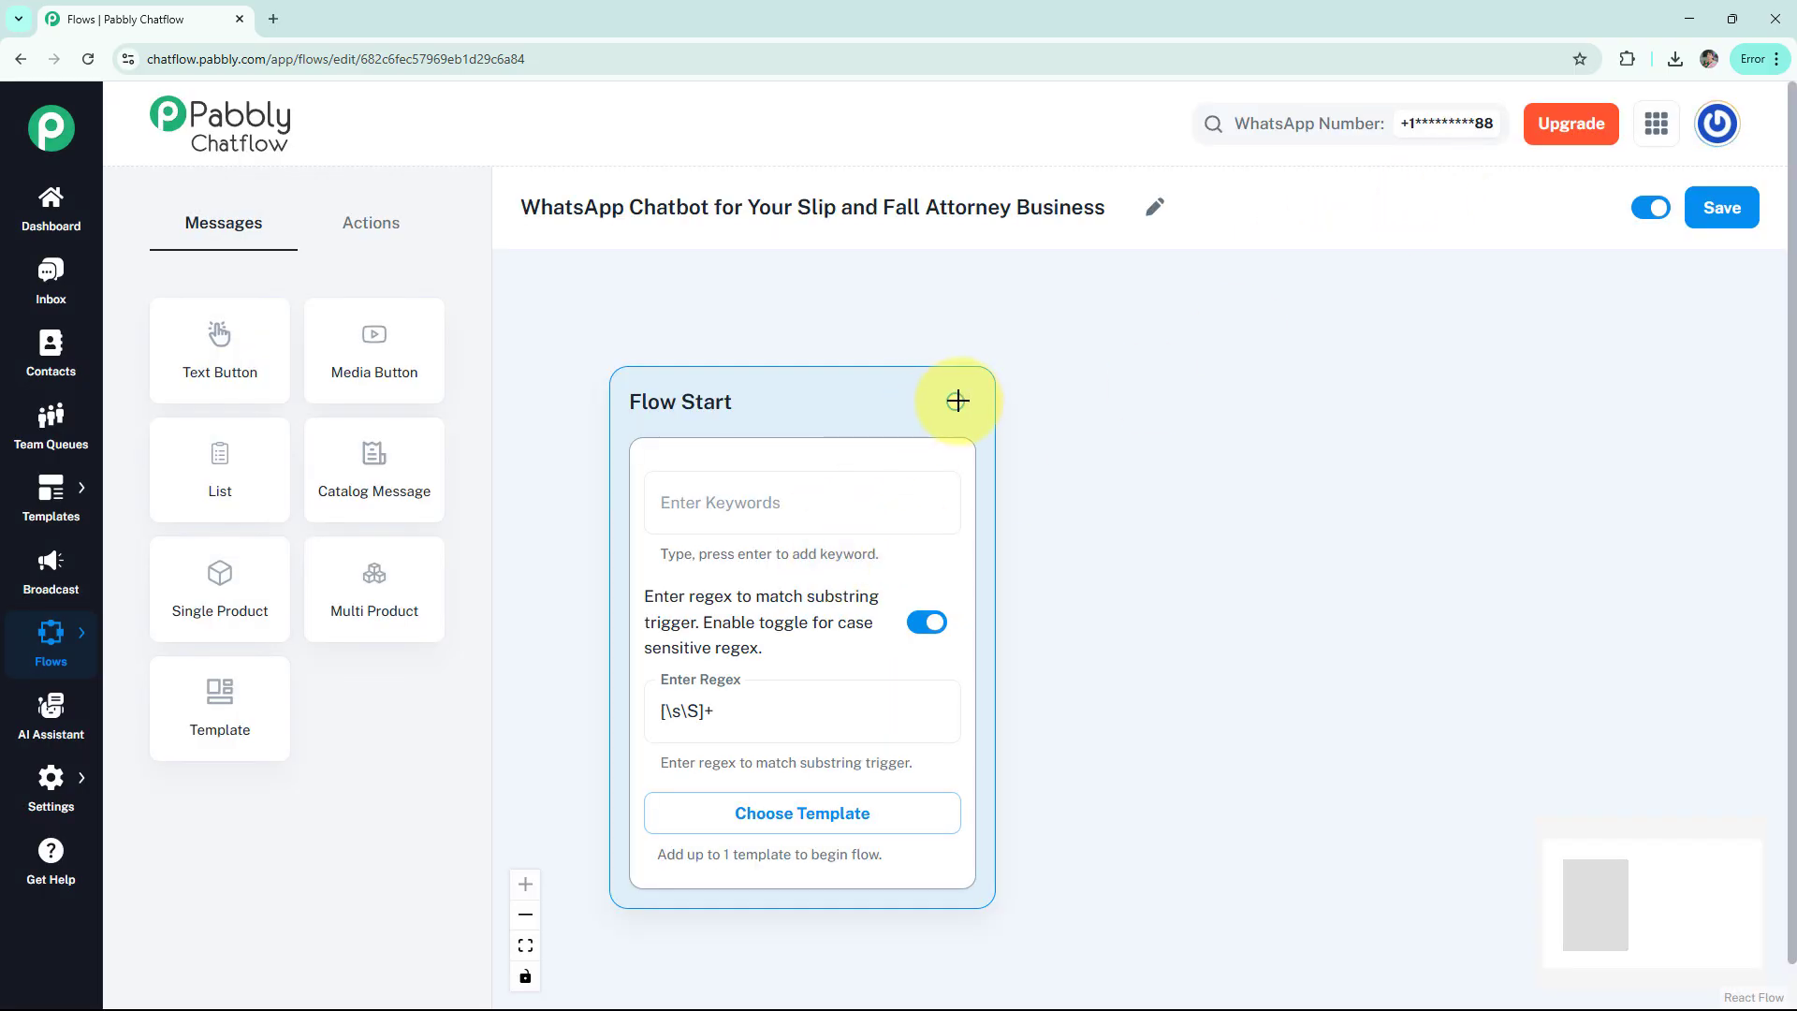
pyautogui.moveTo(957, 400)
pyautogui.mouseDown()
pyautogui.moveTo(1083, 381)
pyautogui.moveTo(983, 389)
pyautogui.mouseUp()
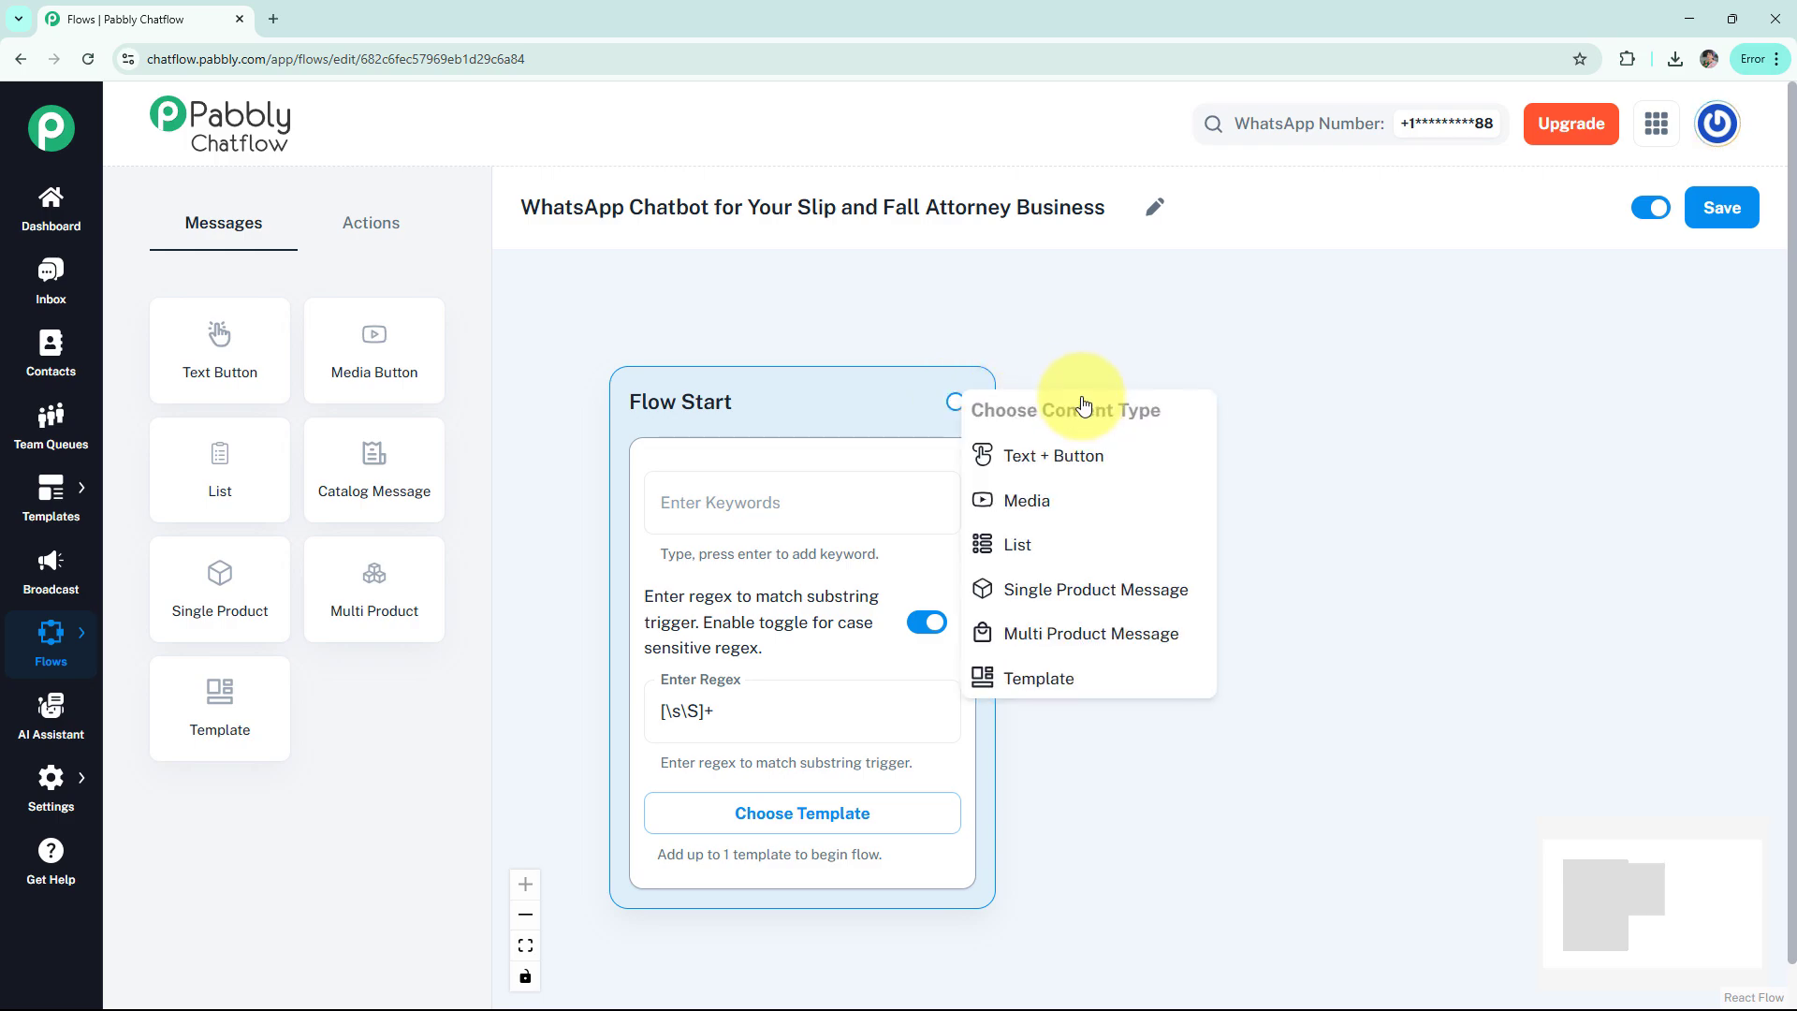
# Add a Text + Button node after Flow Start holding the JusticeFirst Legal welcome, and preview it
pyautogui.click(1068, 477)
pyautogui.moveTo(1104, 430); pyautogui.dragTo(1189, 409)
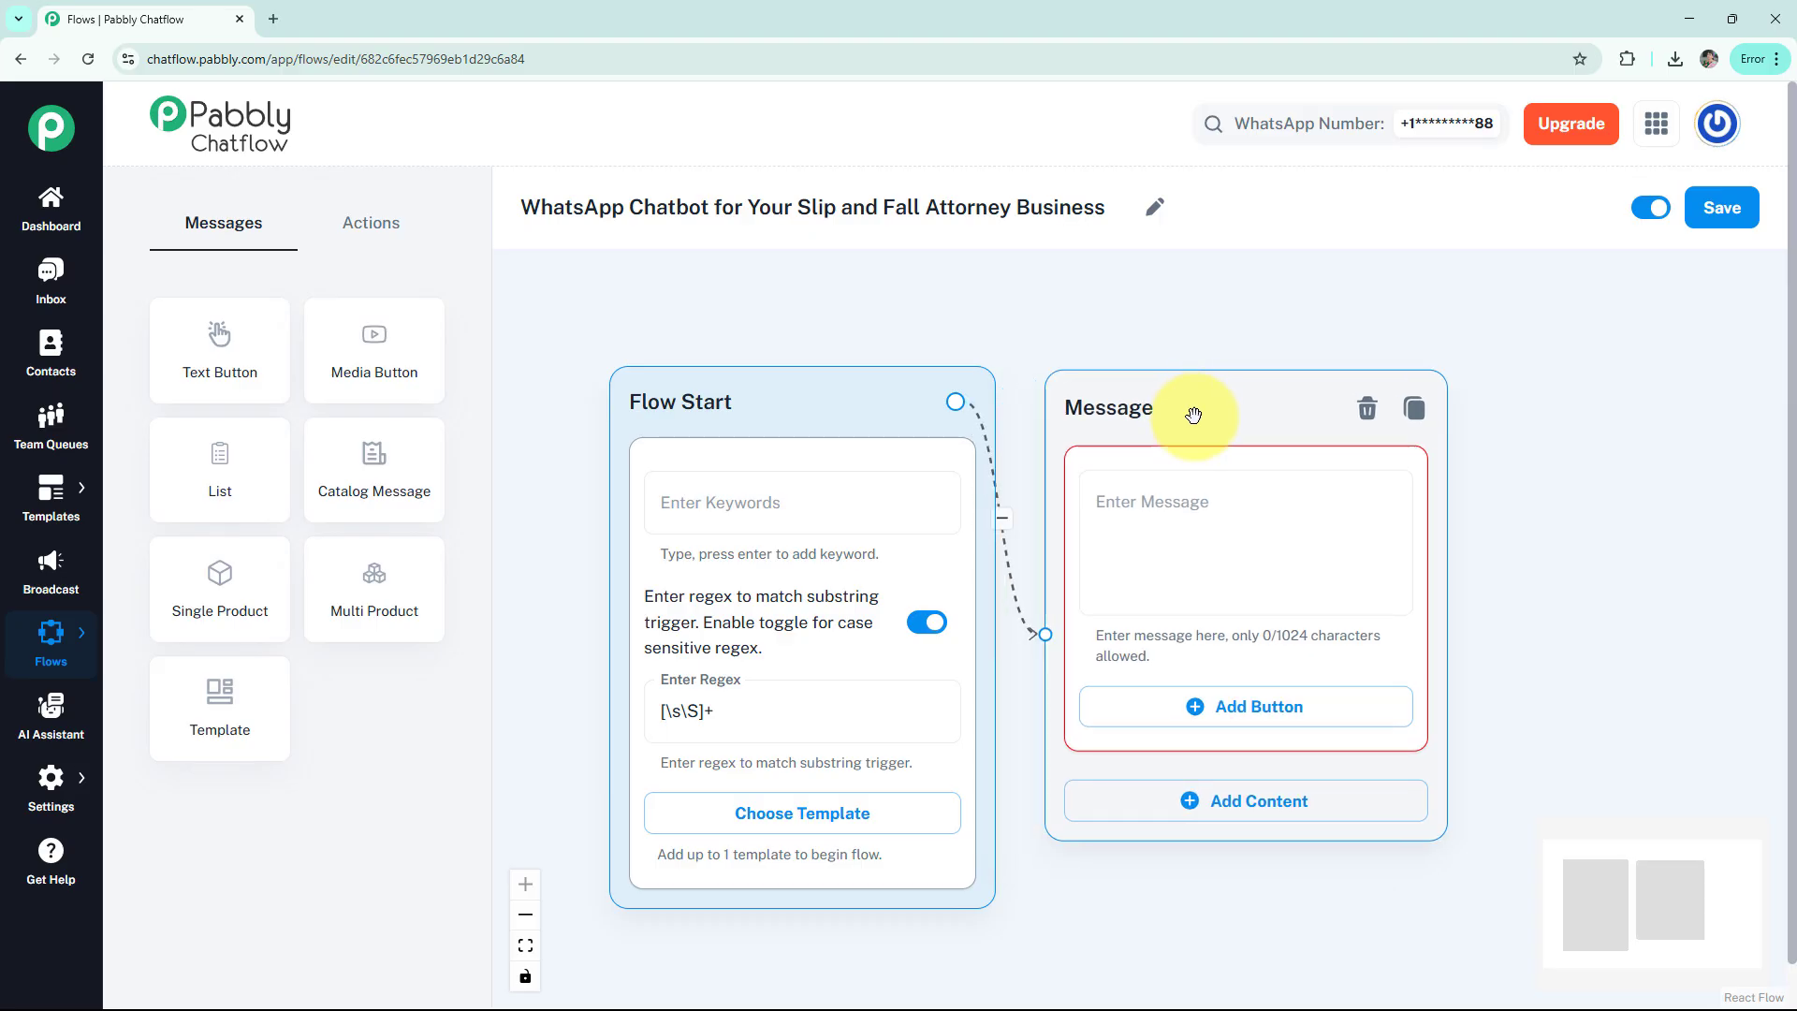
pyautogui.click(1198, 521)
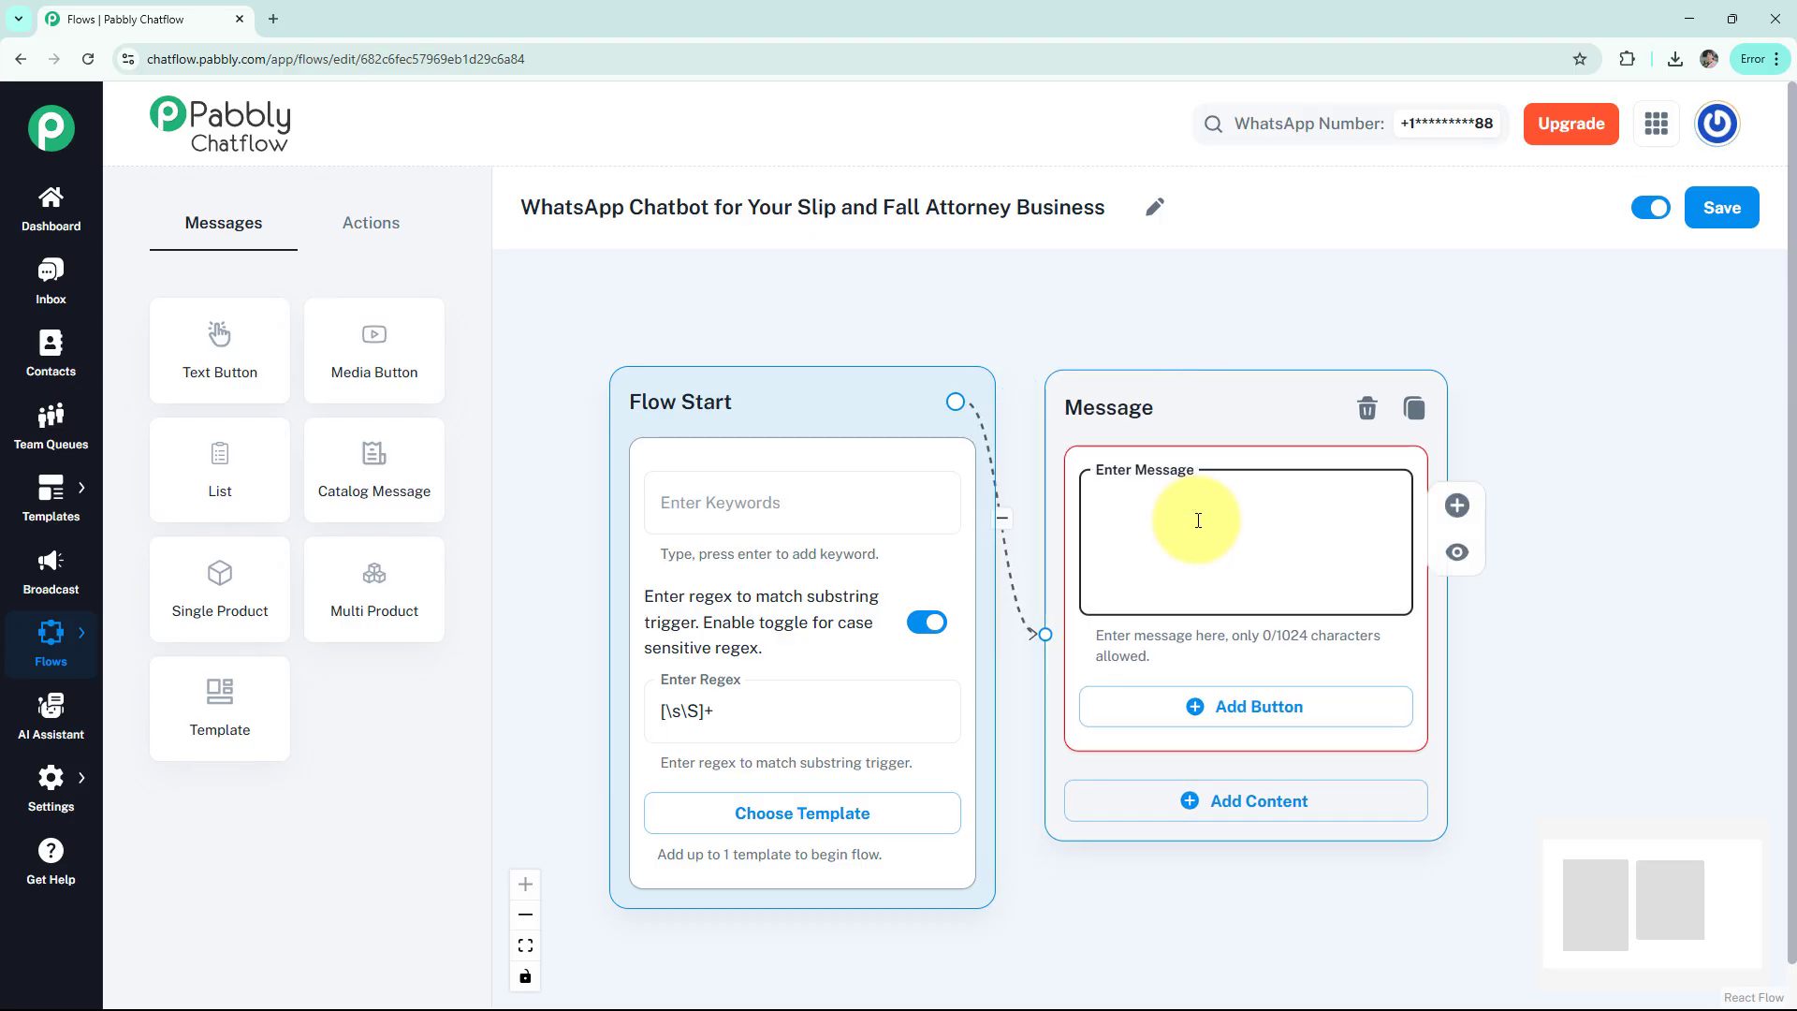
pyautogui.write('*👋 Welcome to JusticeFirst Legal!*  Are you reaching out about a recent injury or looking for legal updates?')
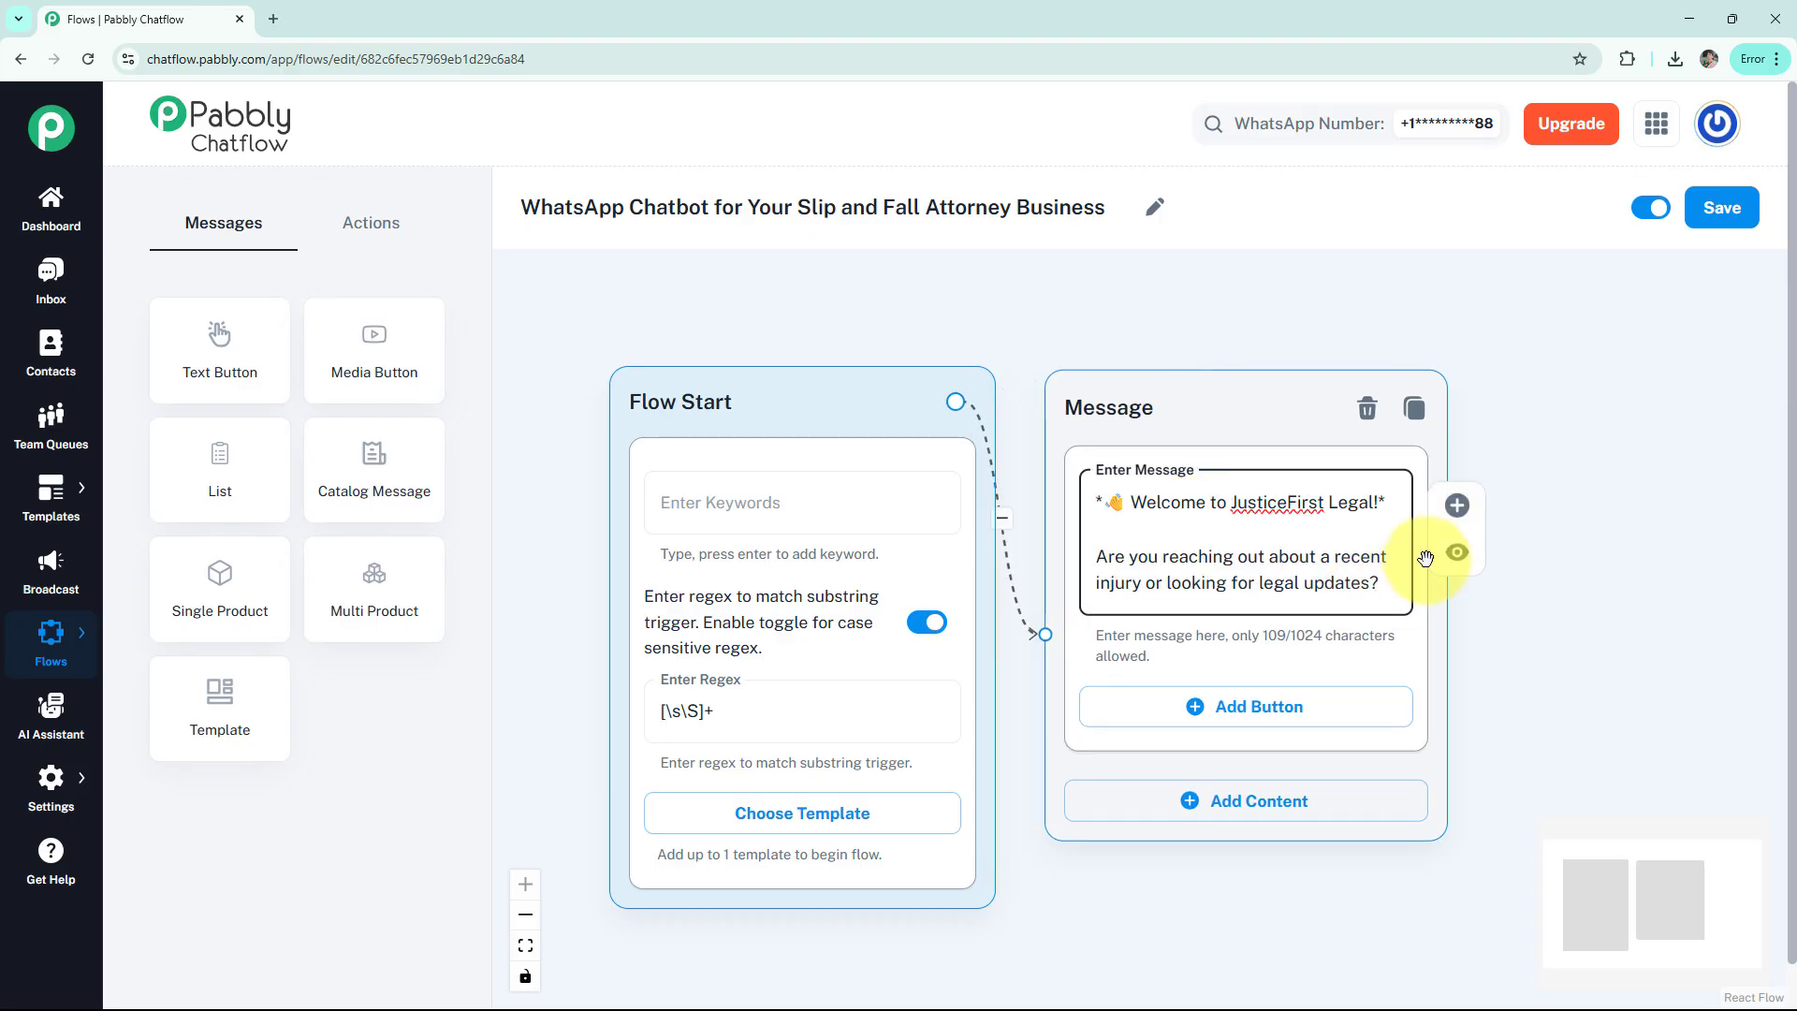
pyautogui.click(1456, 554)
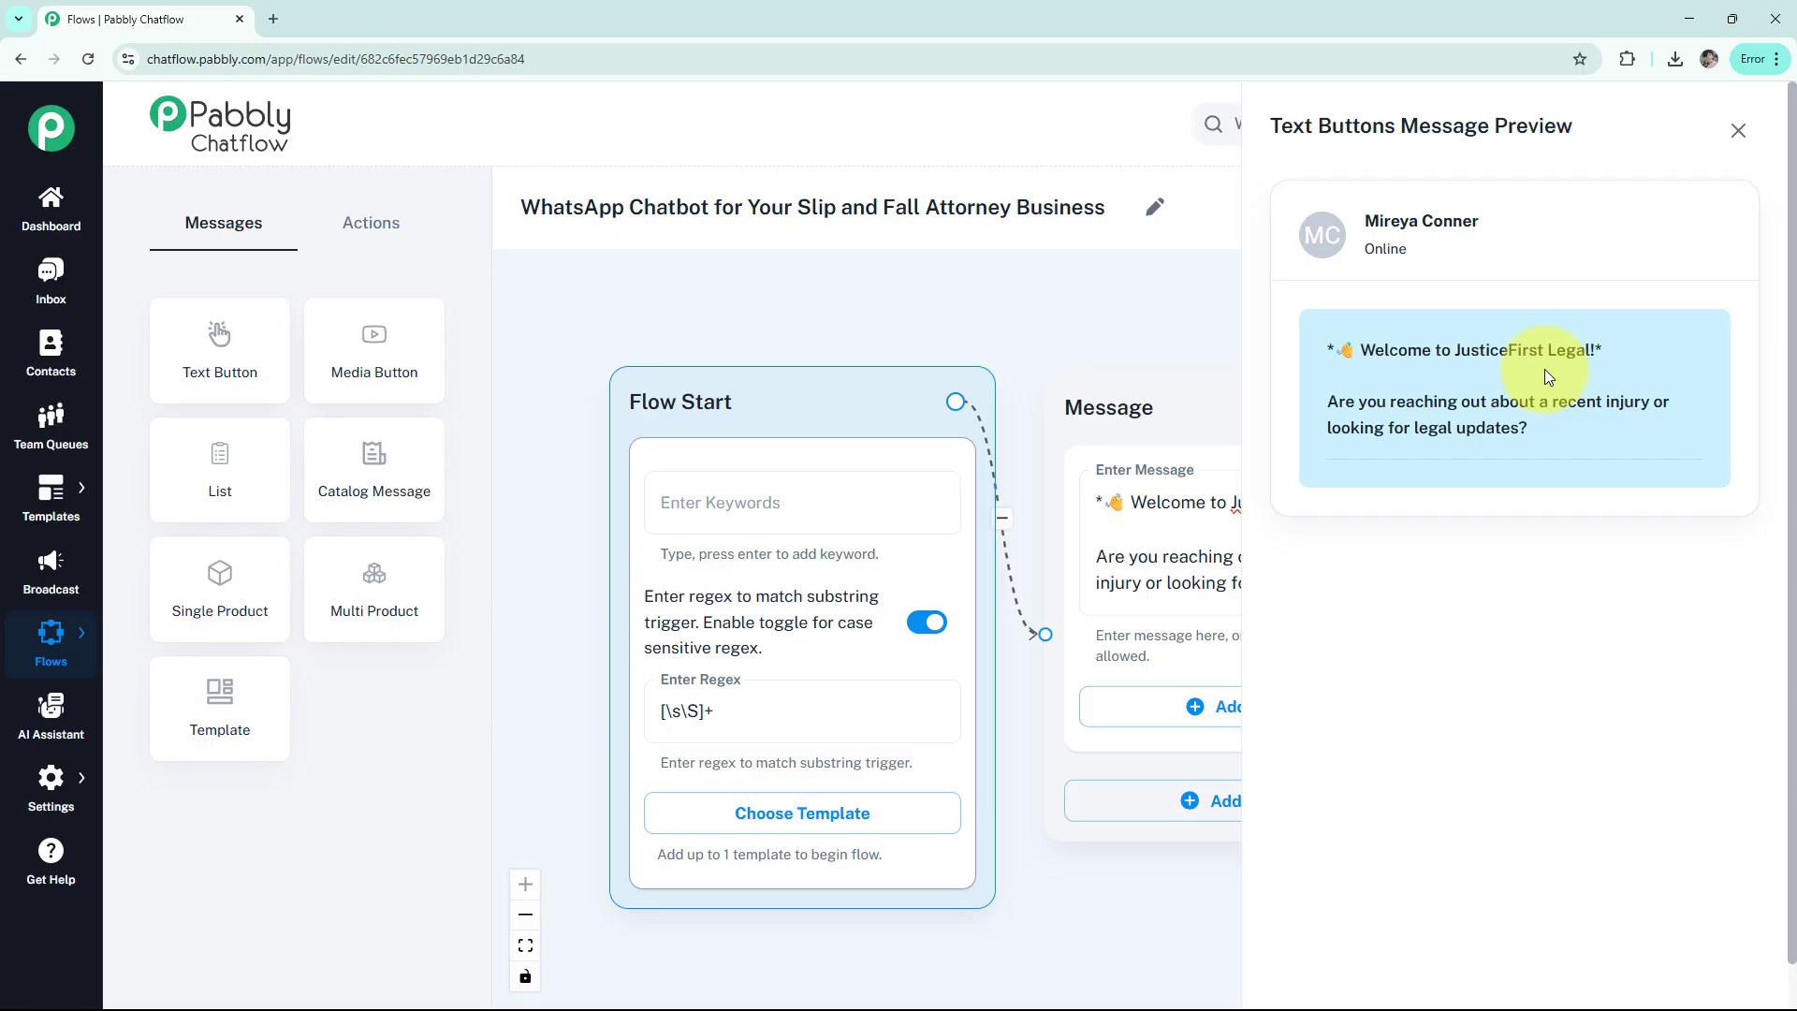
pyautogui.click(1738, 130)
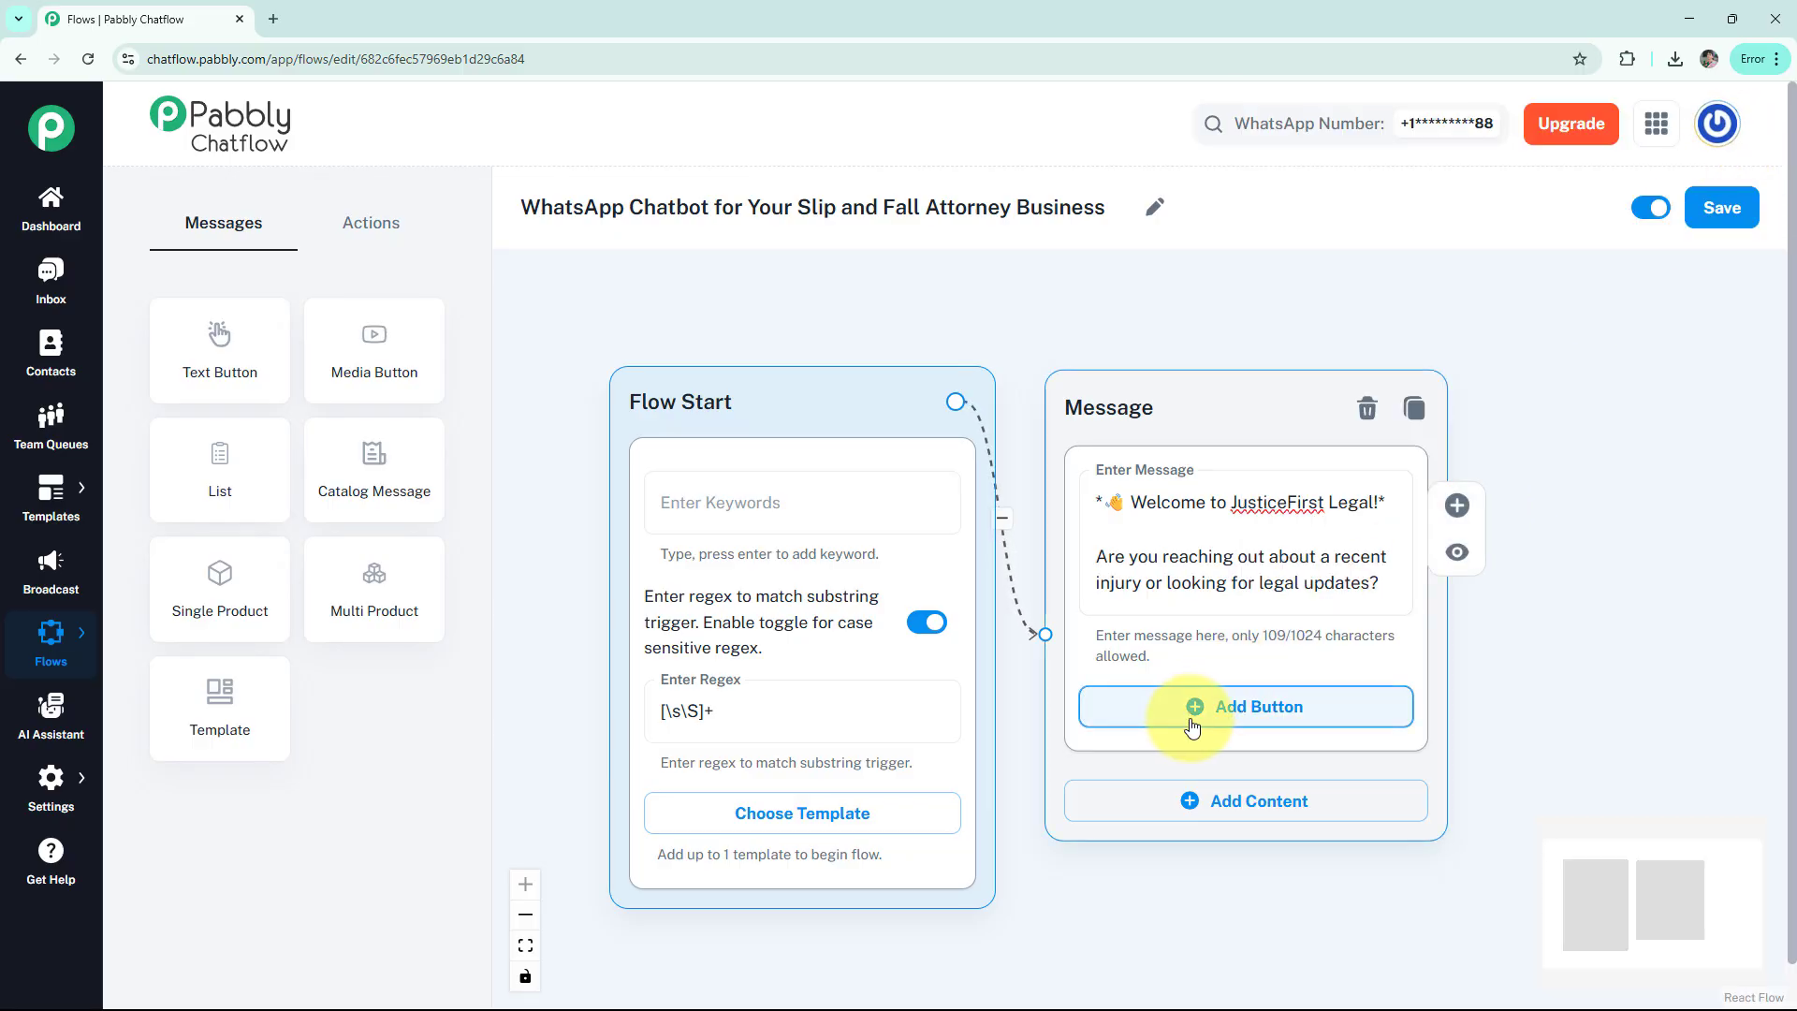
# Add buttons labelled Report an Injury, Free Consultation and Get Legal Updates to the welcome message
pyautogui.click(1263, 716)
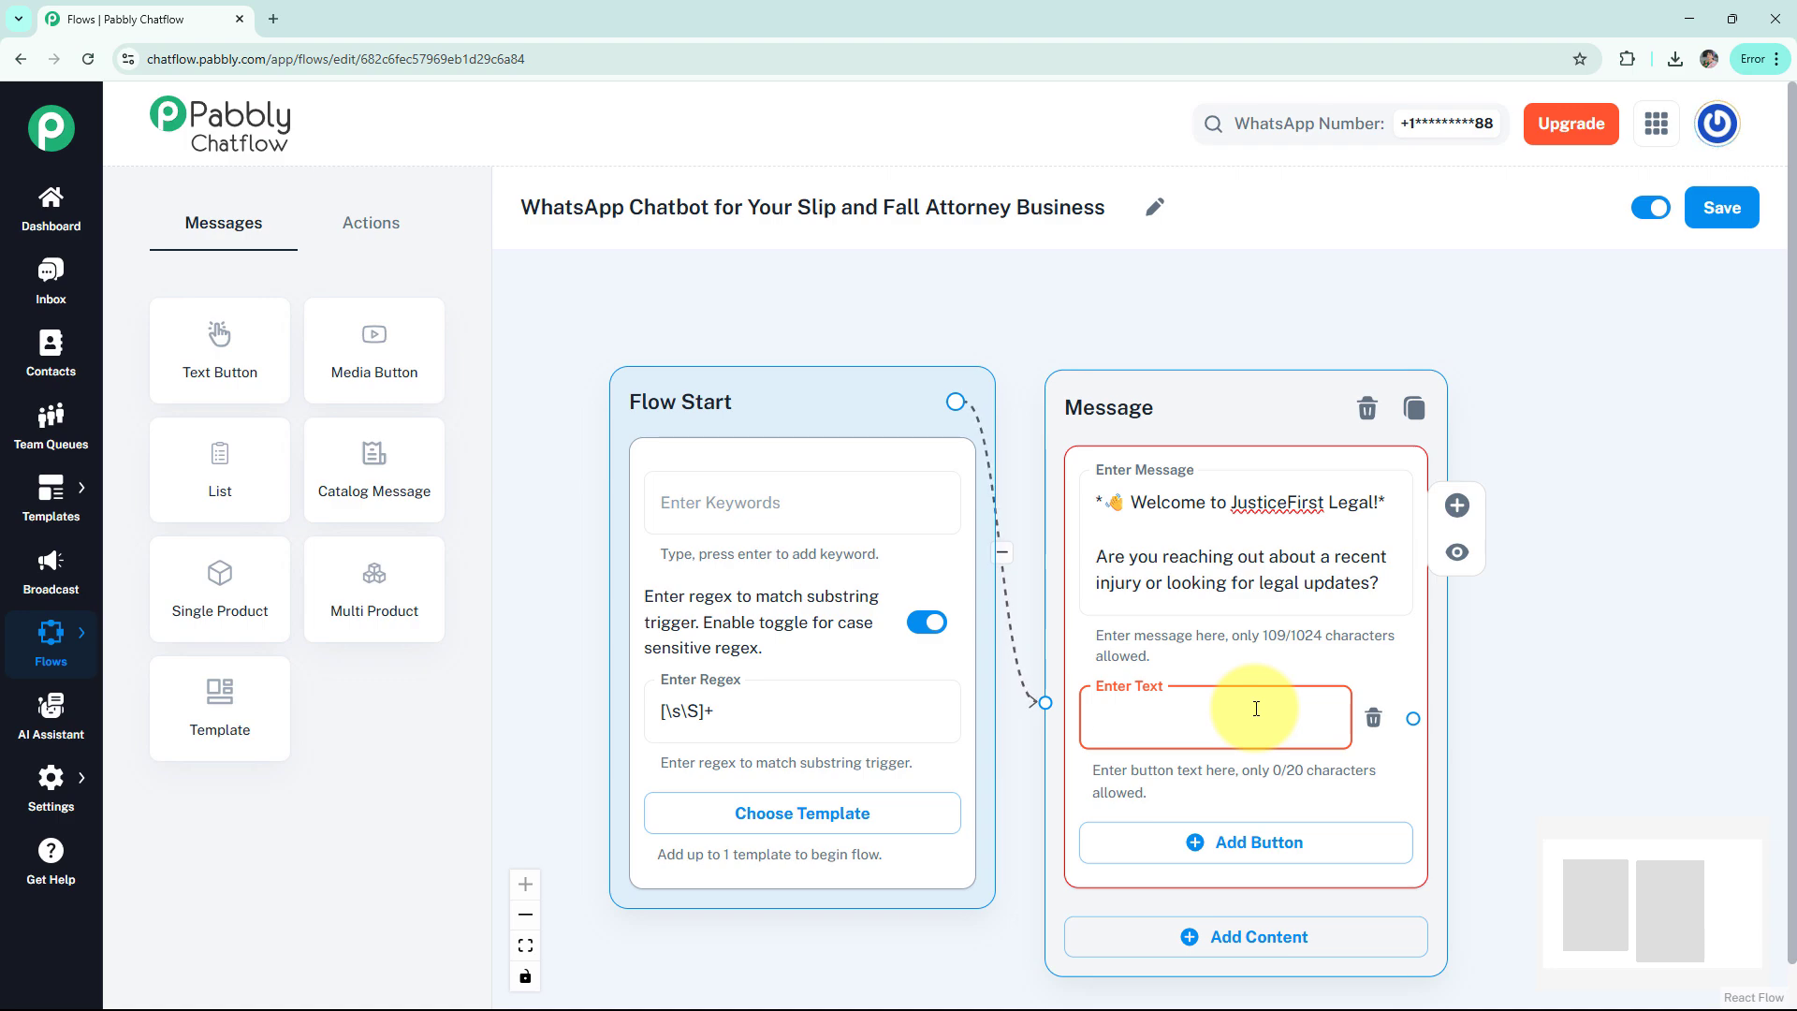
pyautogui.write('Report an Injury')
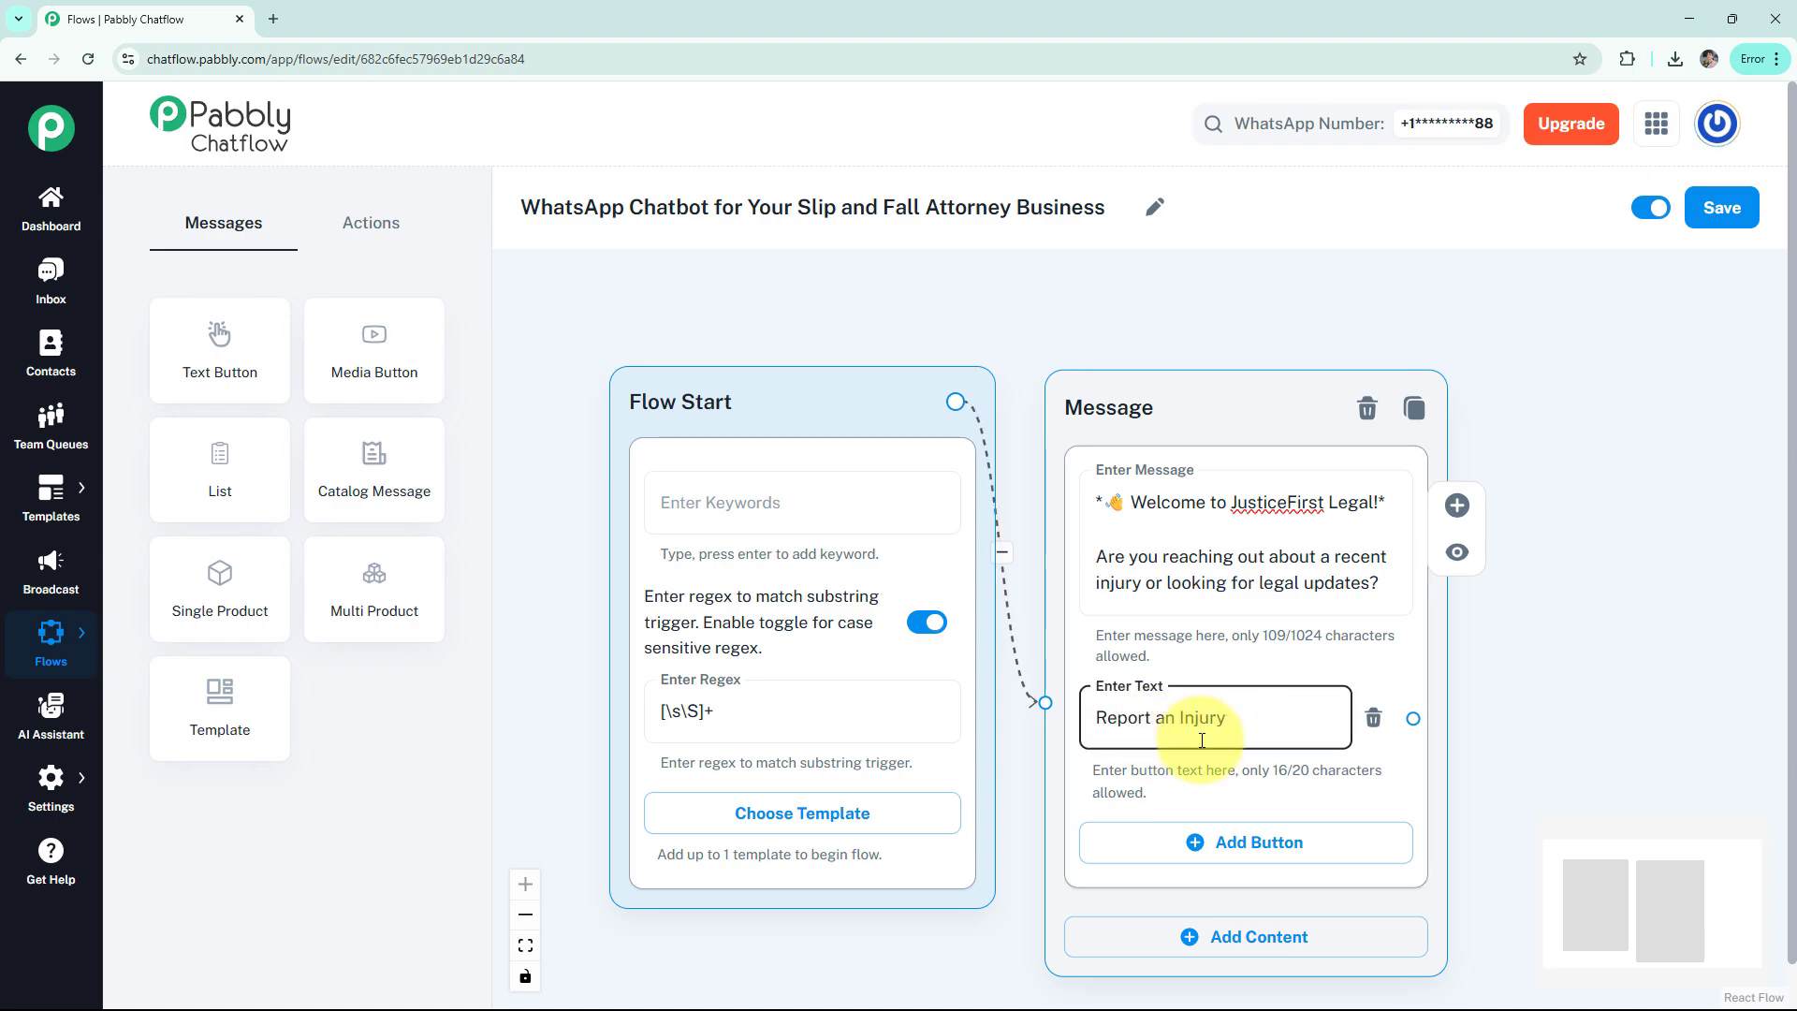
pyautogui.click(1198, 854)
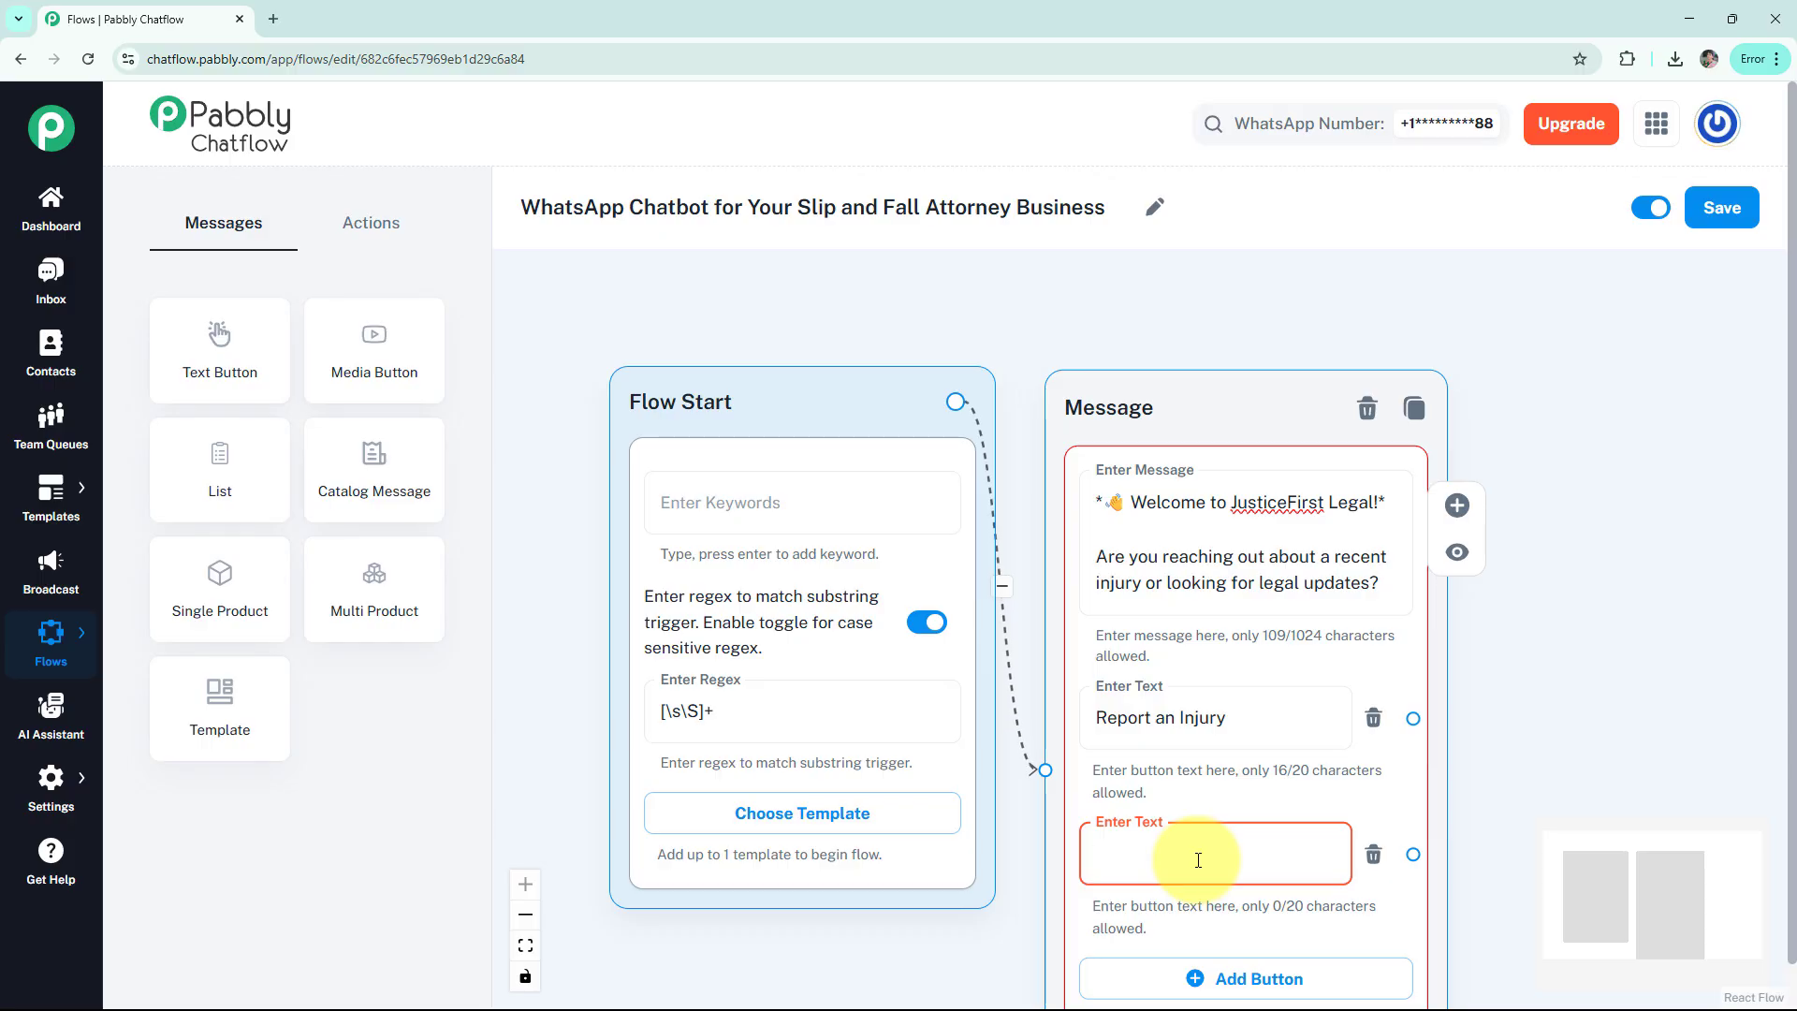
pyautogui.write('Free Consultation')
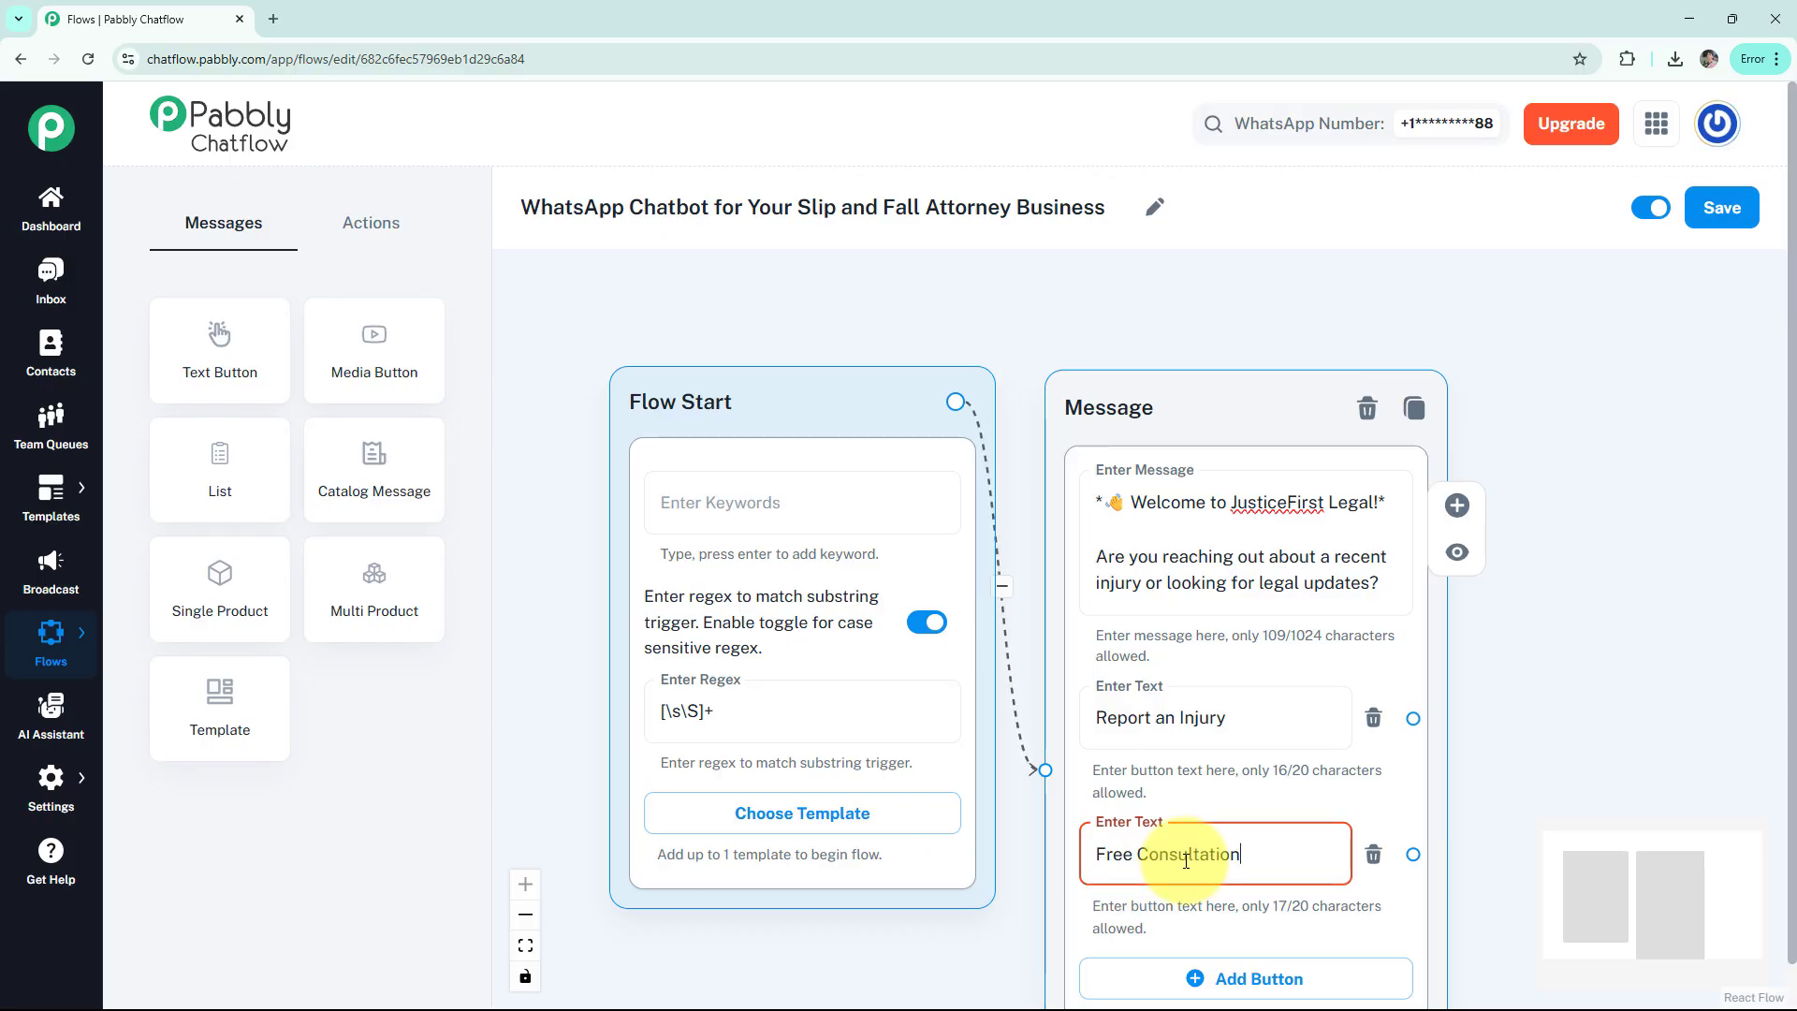
pyautogui.click(1215, 945)
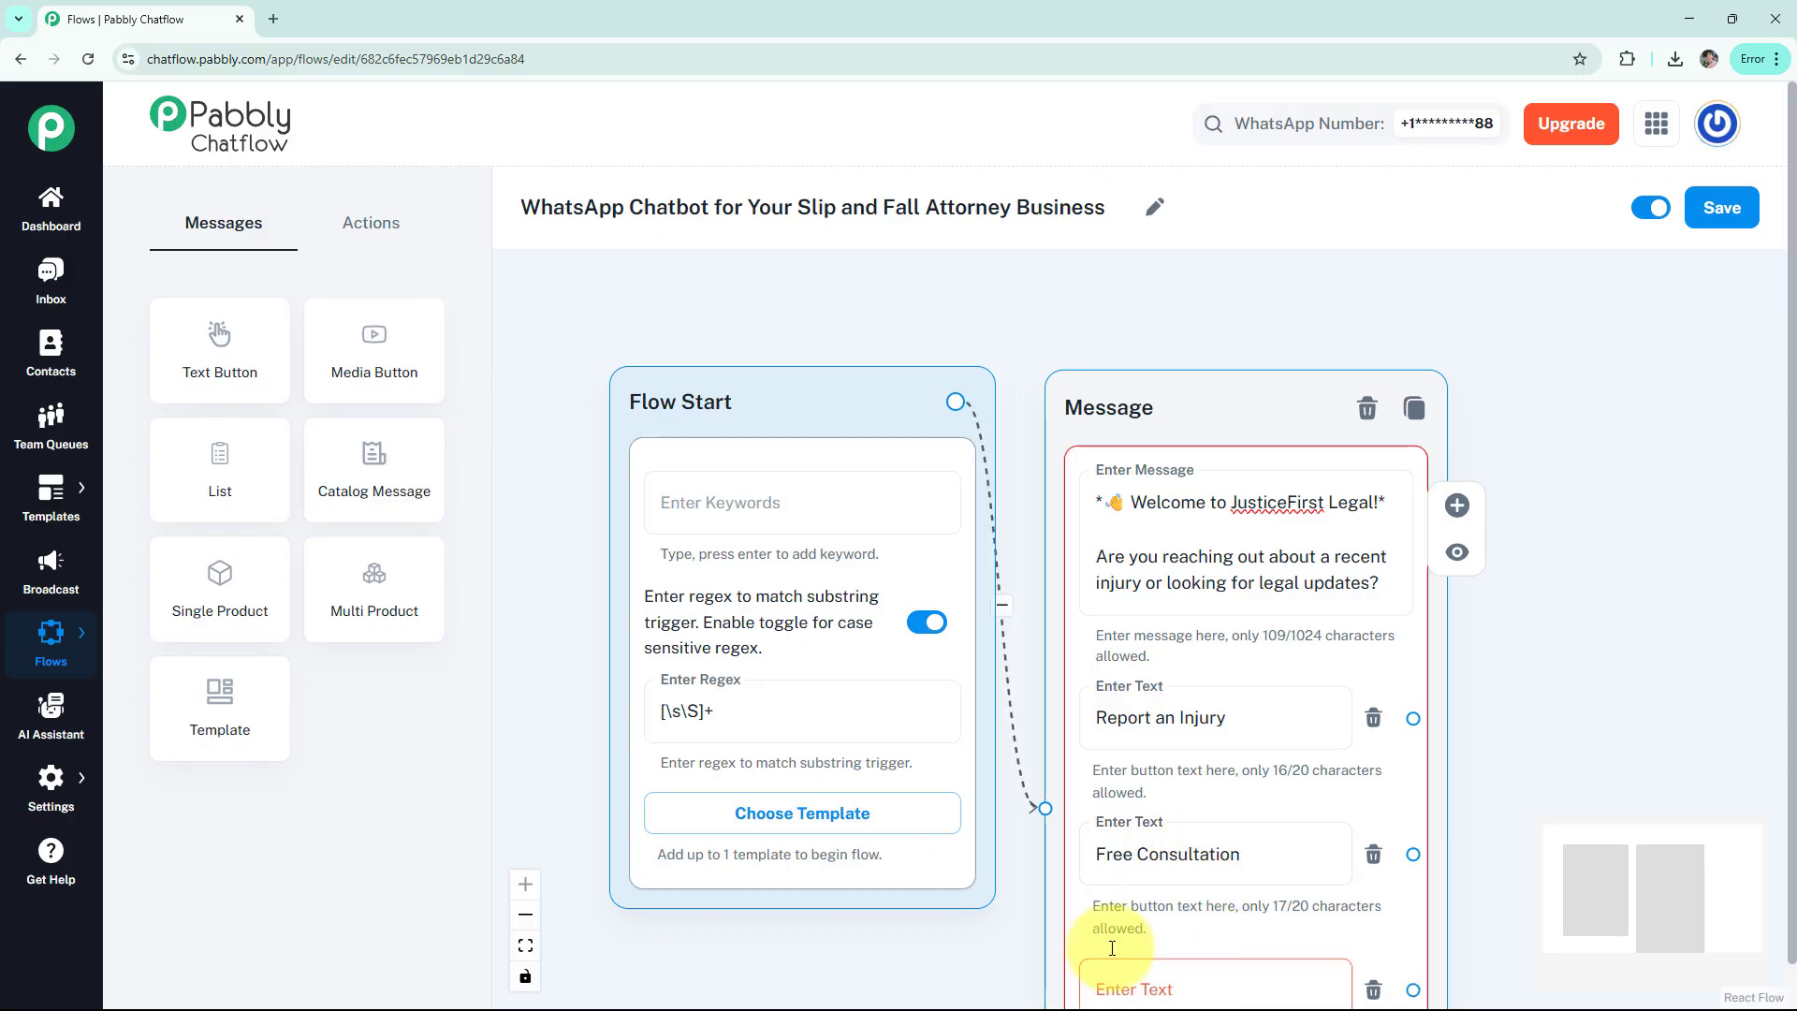
pyautogui.scroll(-3, 1024, 951)
pyautogui.click(1181, 809)
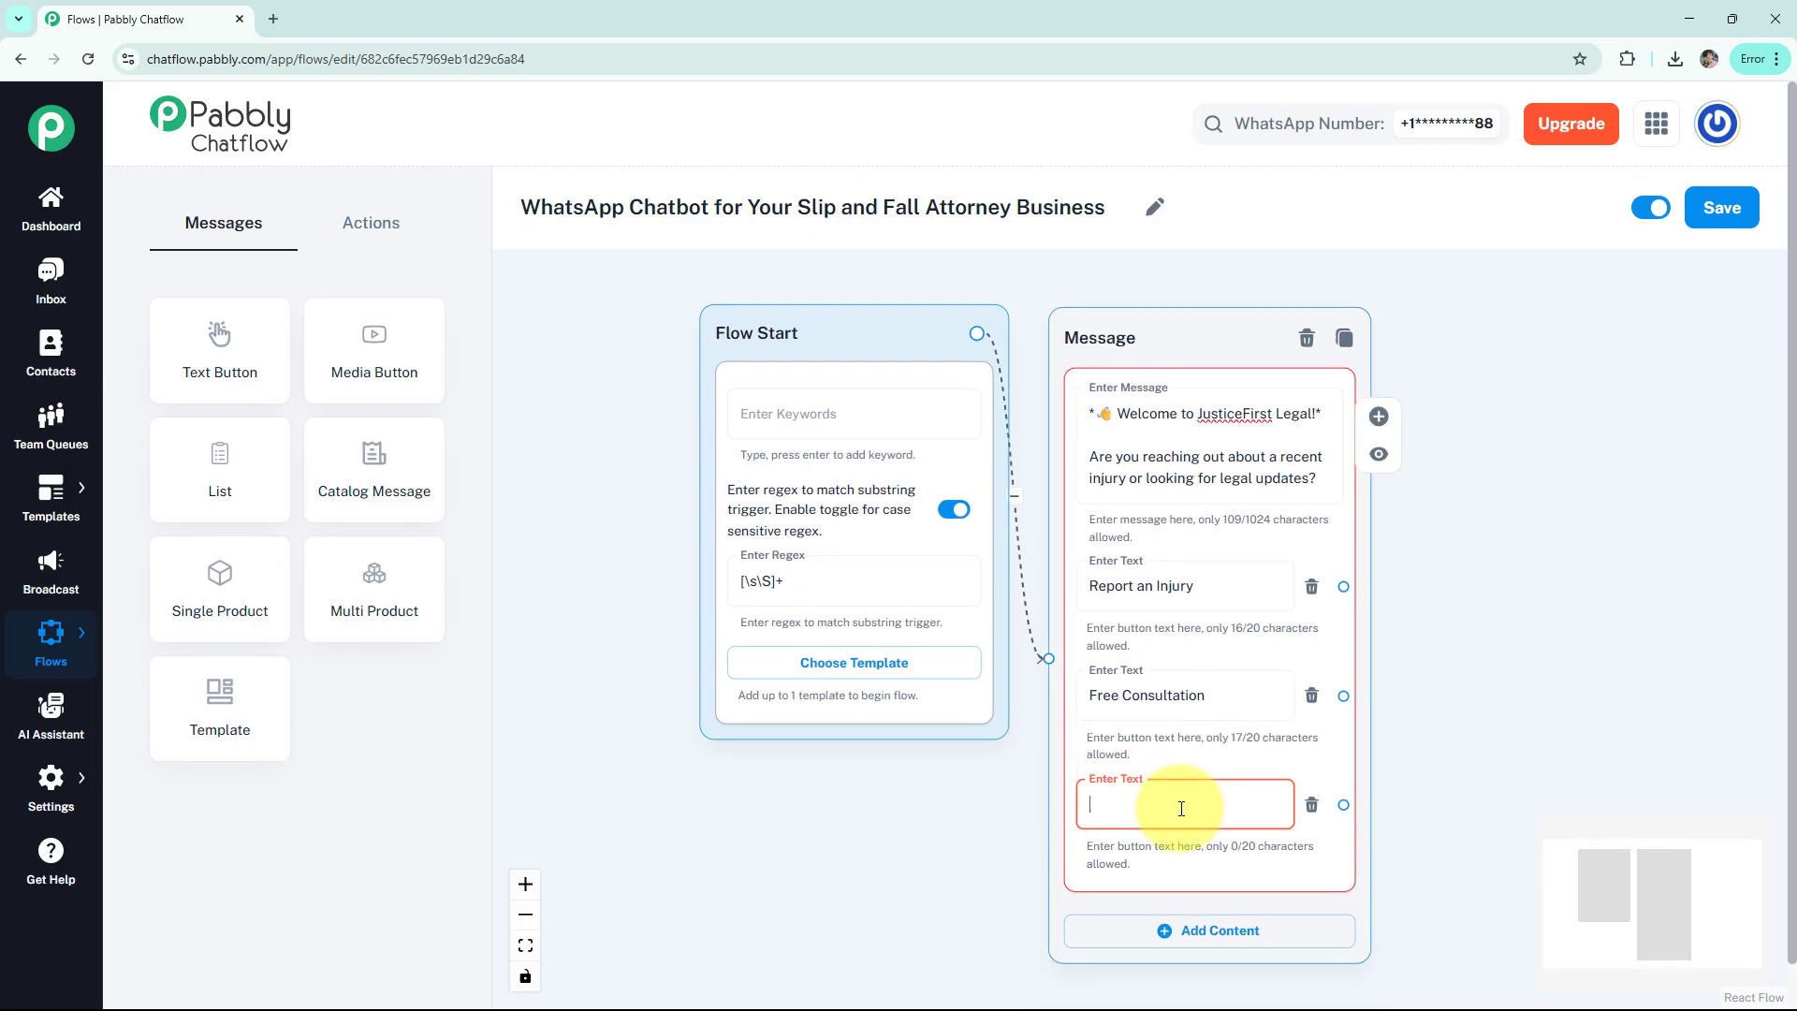
pyautogui.write('Get Legal Updates')
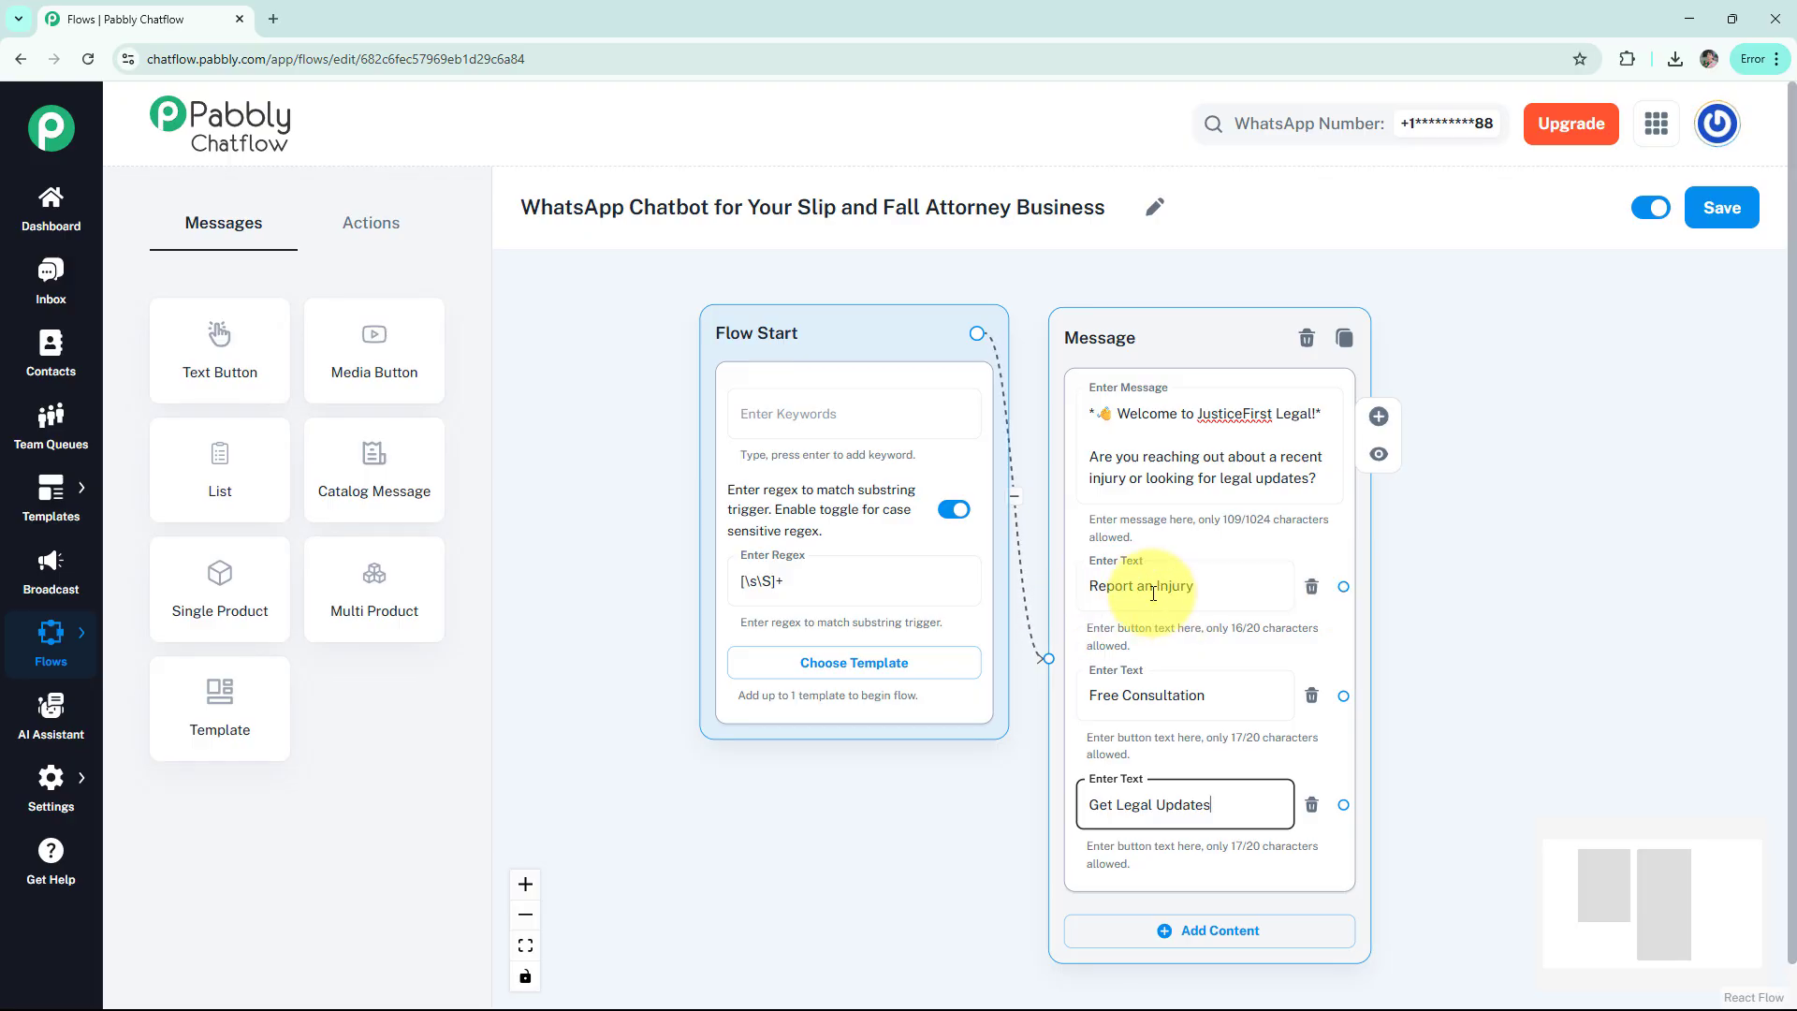
pyautogui.click(361, 226)
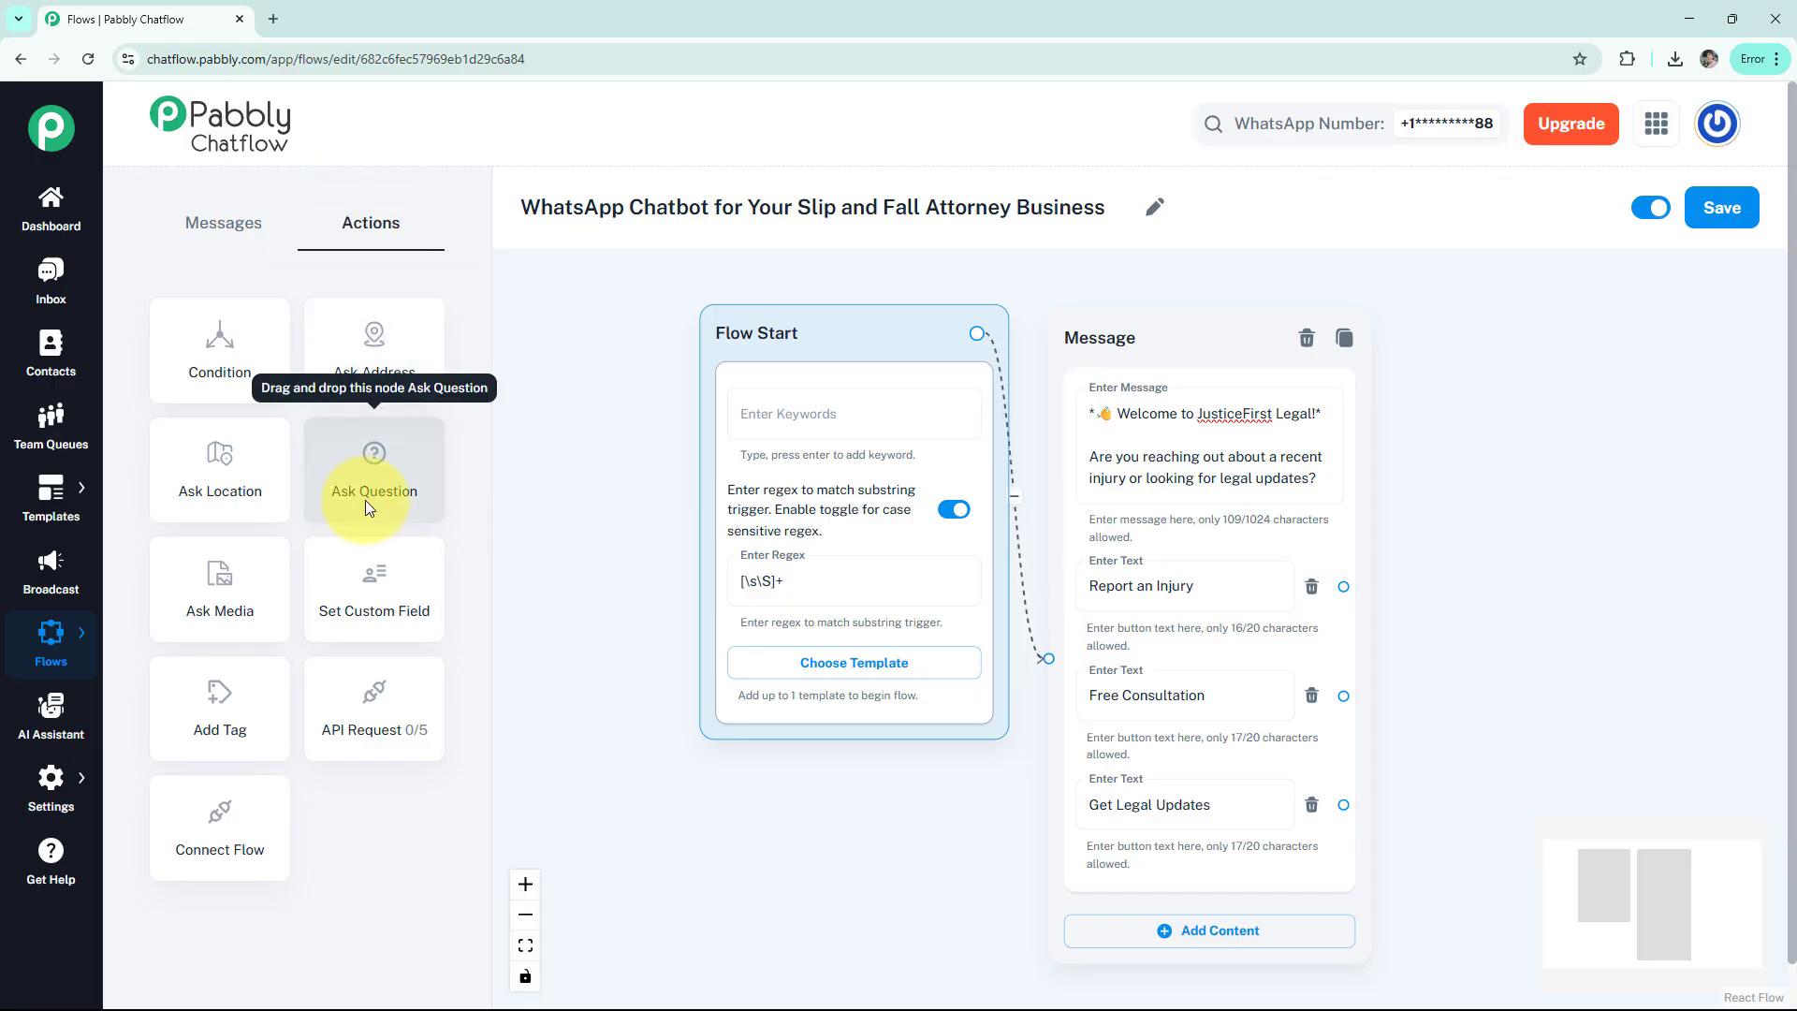
# Add a Question node with the 'Tell Us What Happened' incident questions and link it from Report an Injury
pyautogui.moveTo(365, 500); pyautogui.dragTo(1588, 296)
pyautogui.click(1557, 412)
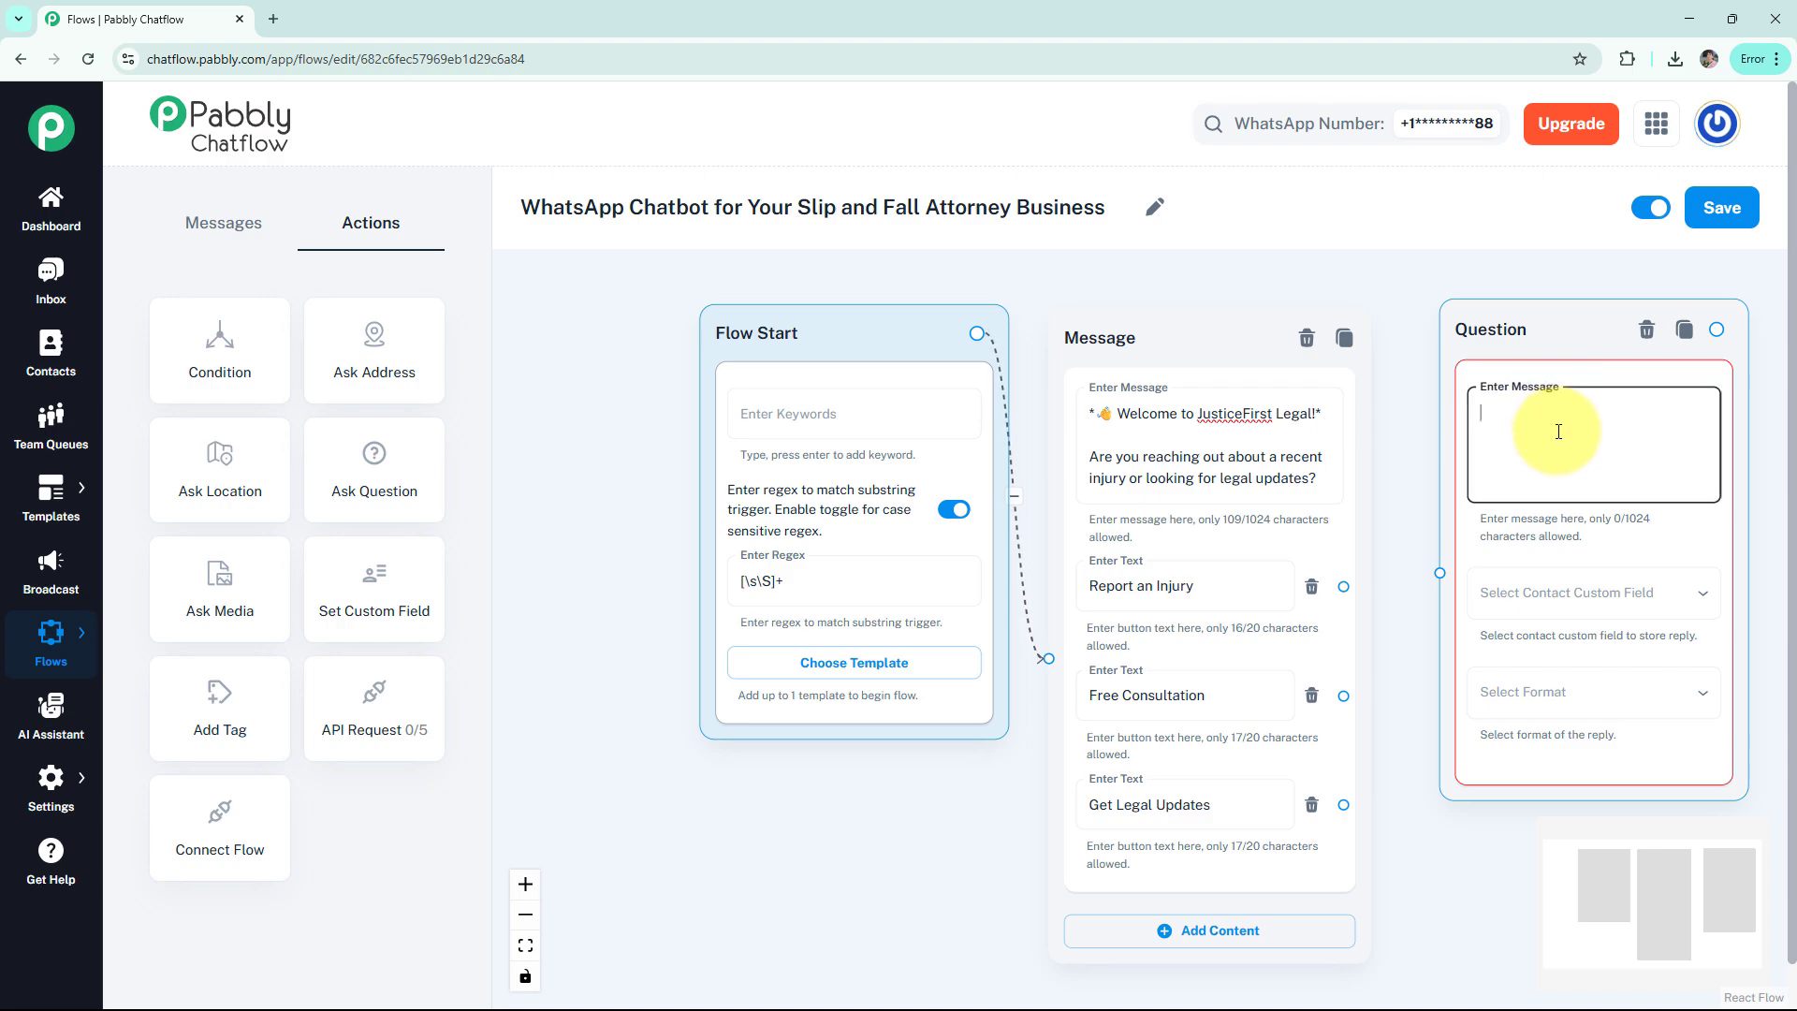
pyautogui.hotkey('ctrl', 'v')
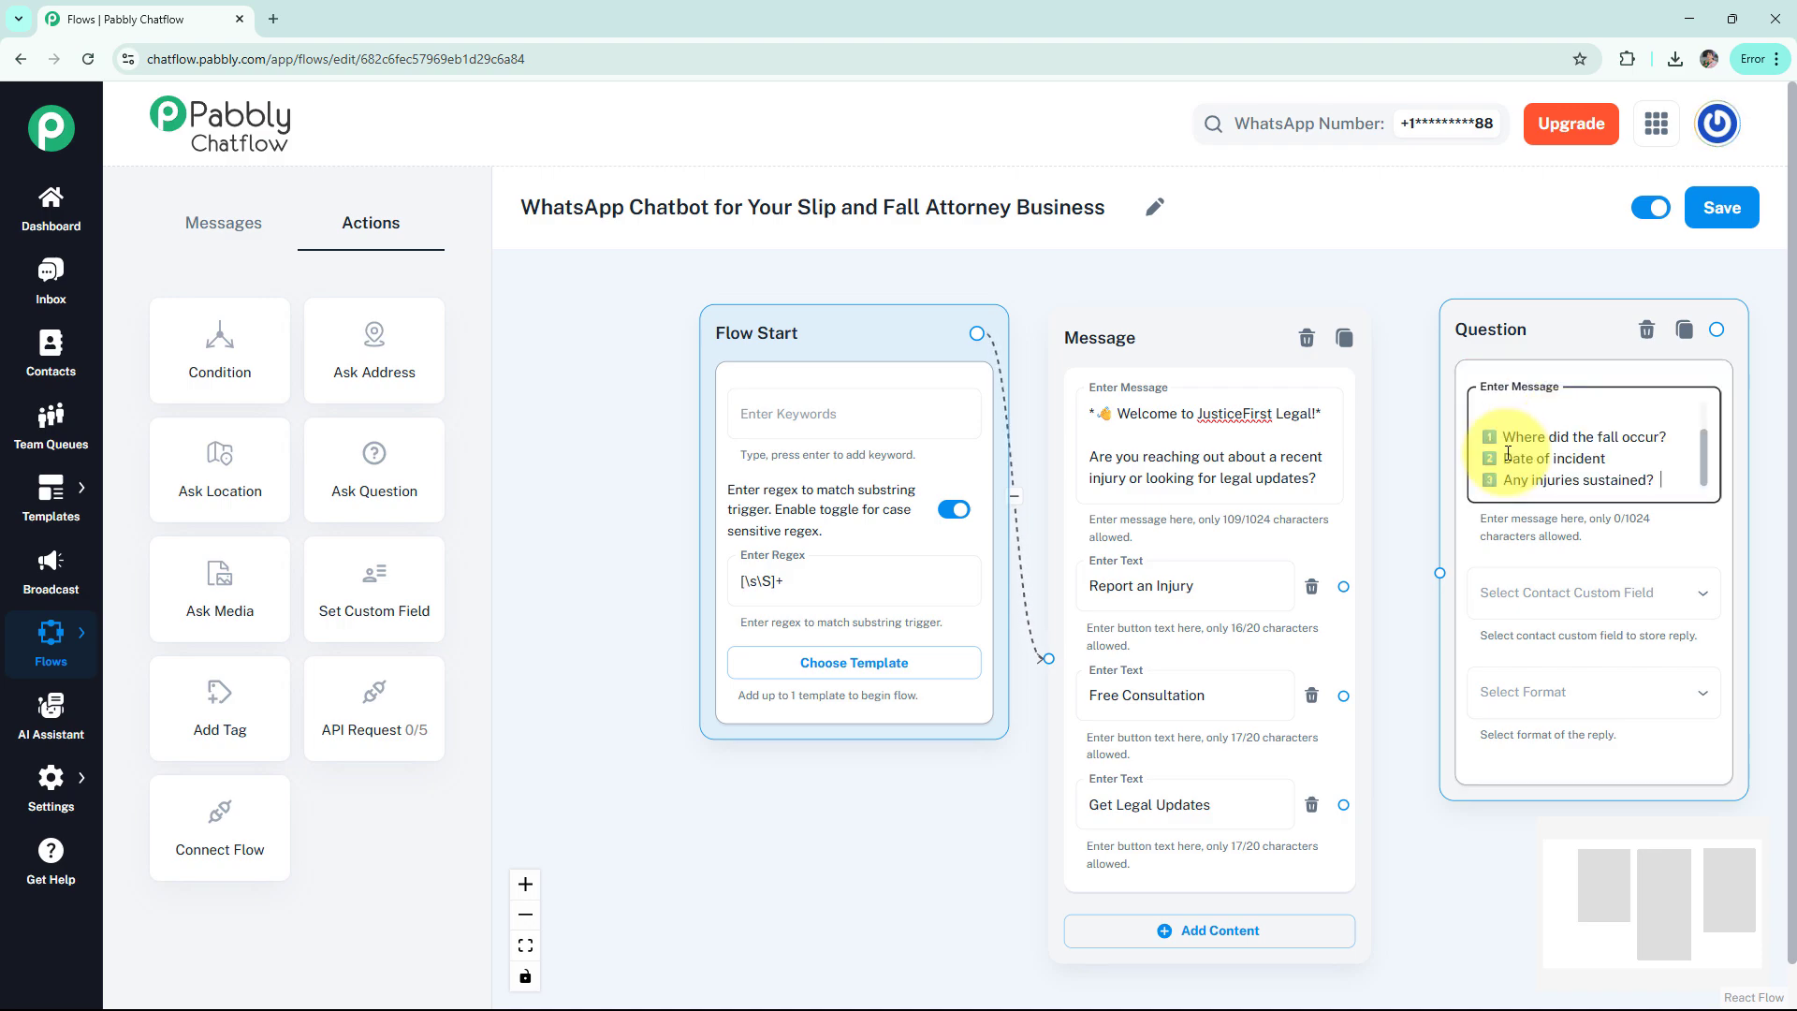
pyautogui.moveTo(1715, 466); pyautogui.dragTo(1709, 406)
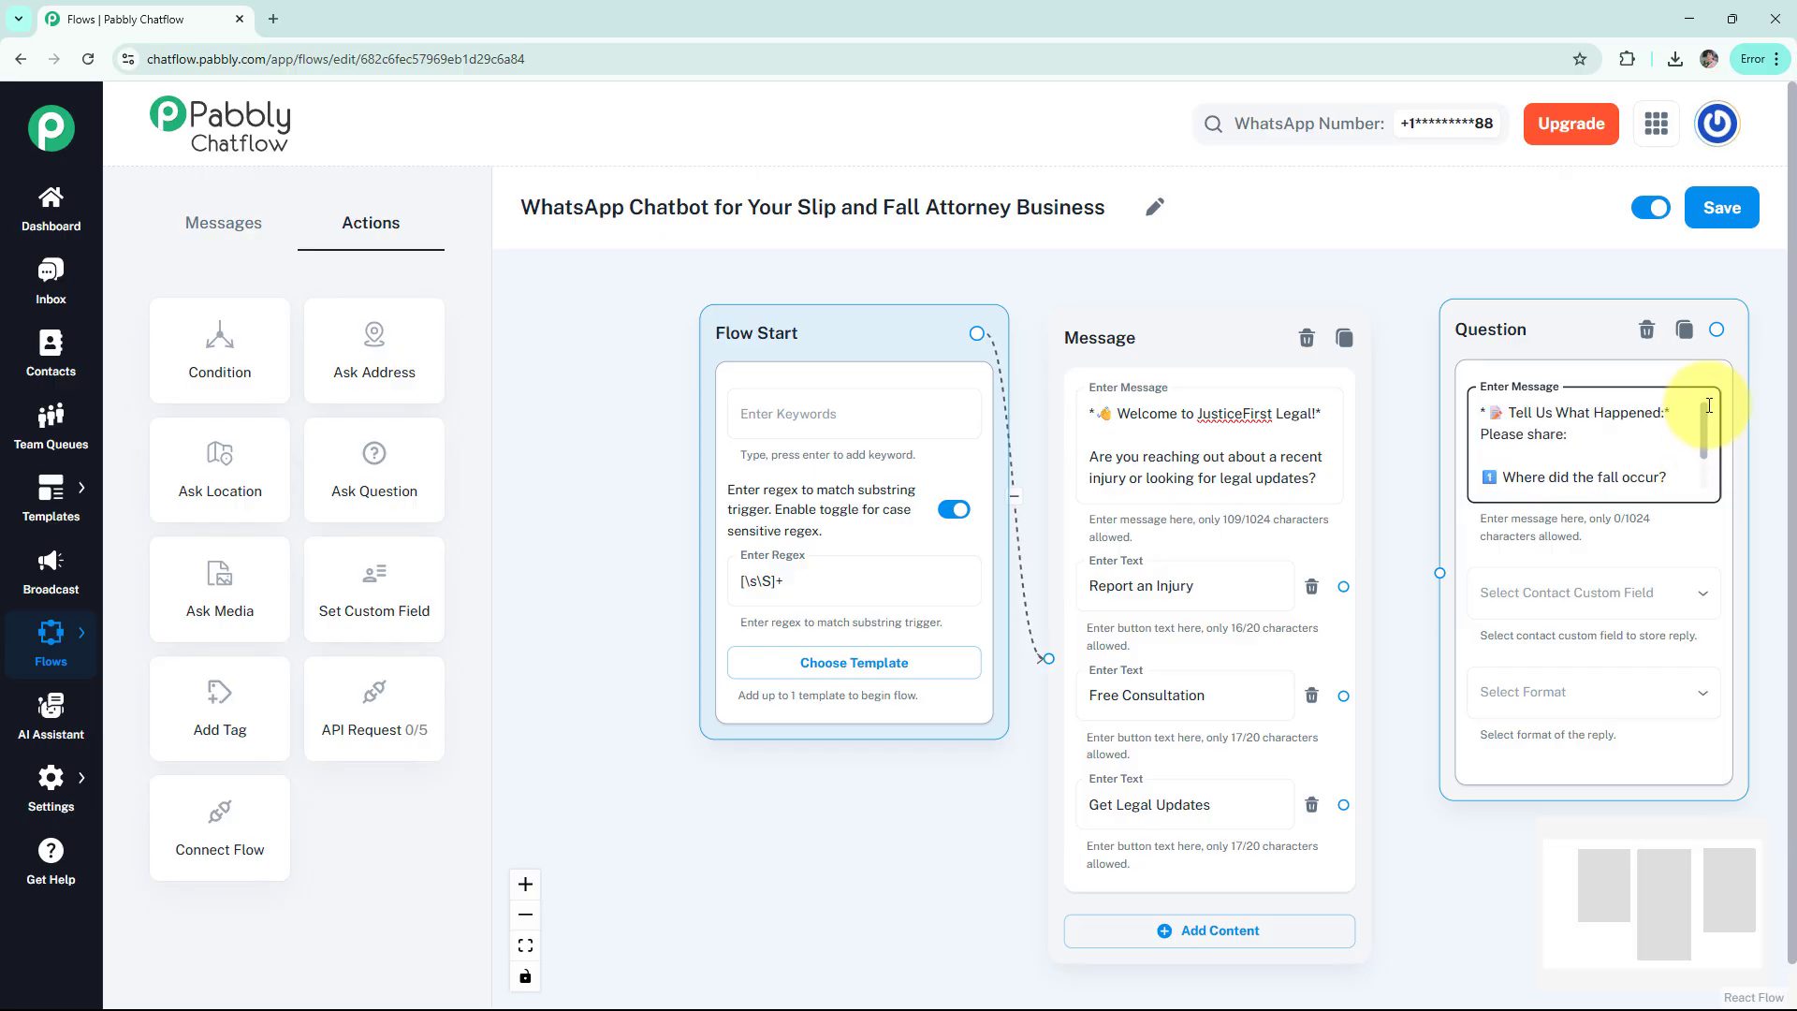
pyautogui.moveTo(1710, 421); pyautogui.dragTo(1713, 465)
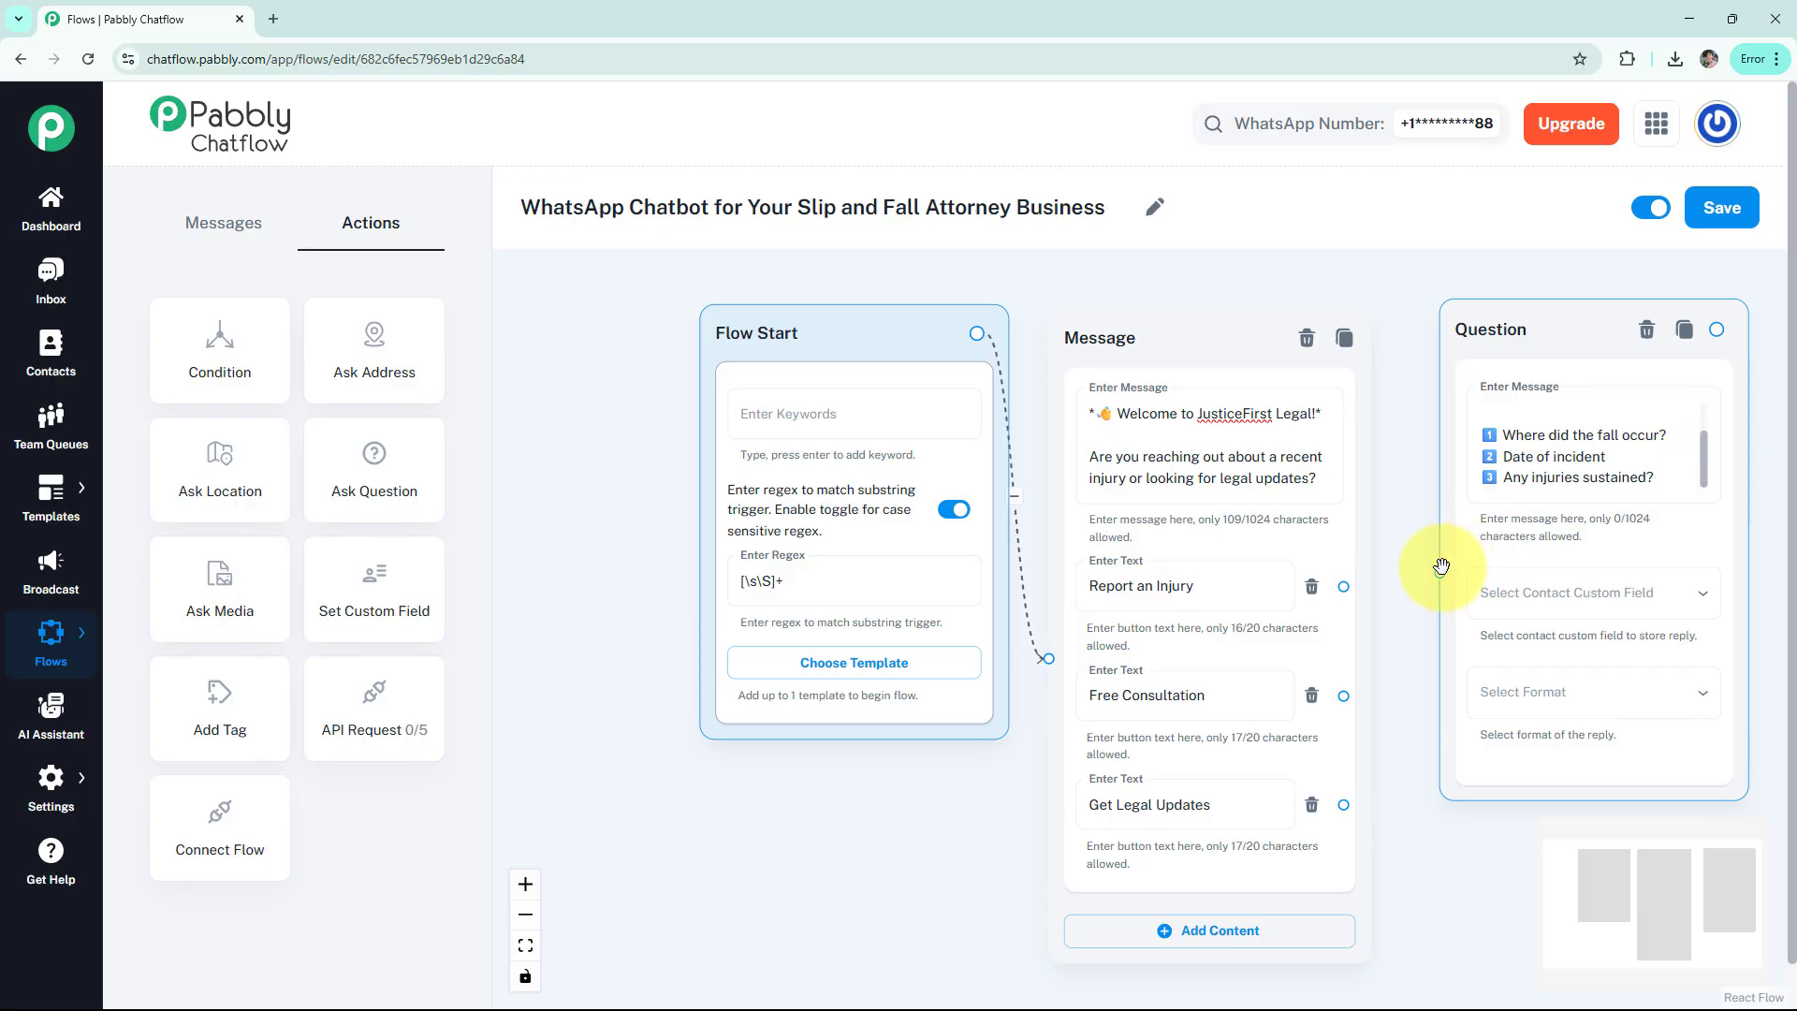
pyautogui.moveTo(1439, 572); pyautogui.dragTo(1344, 587)
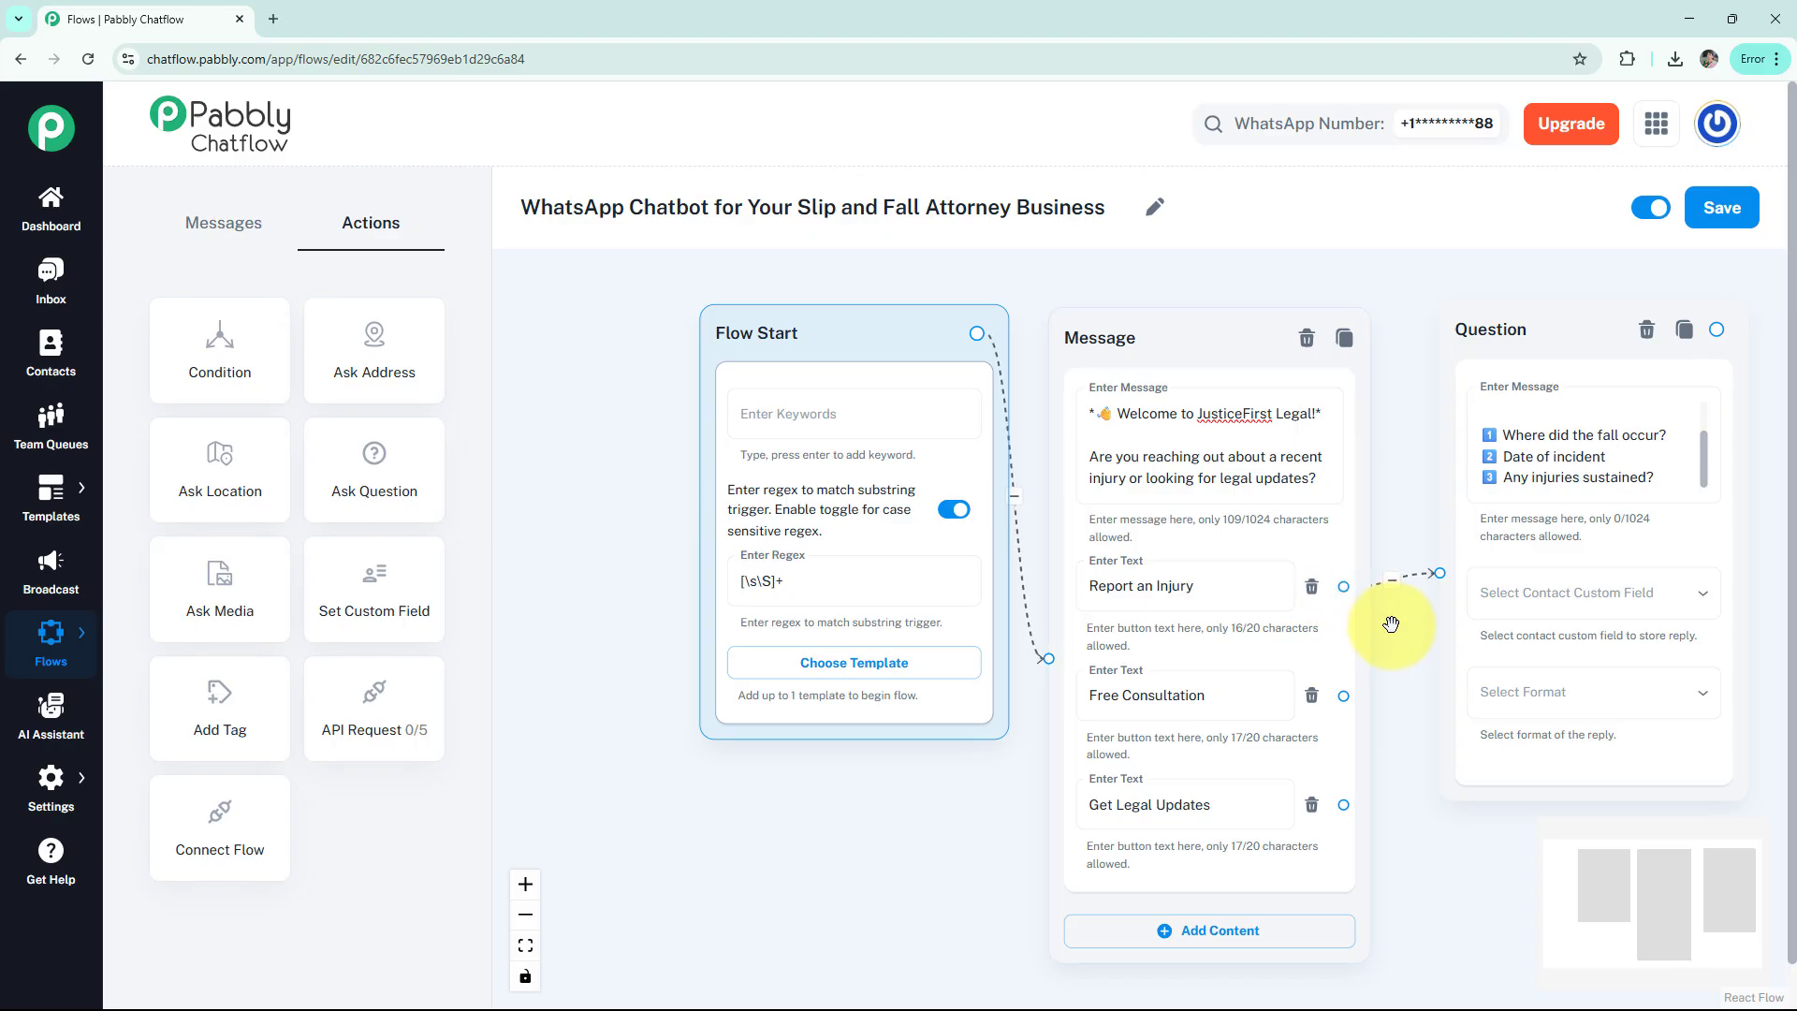
pyautogui.click(1538, 613)
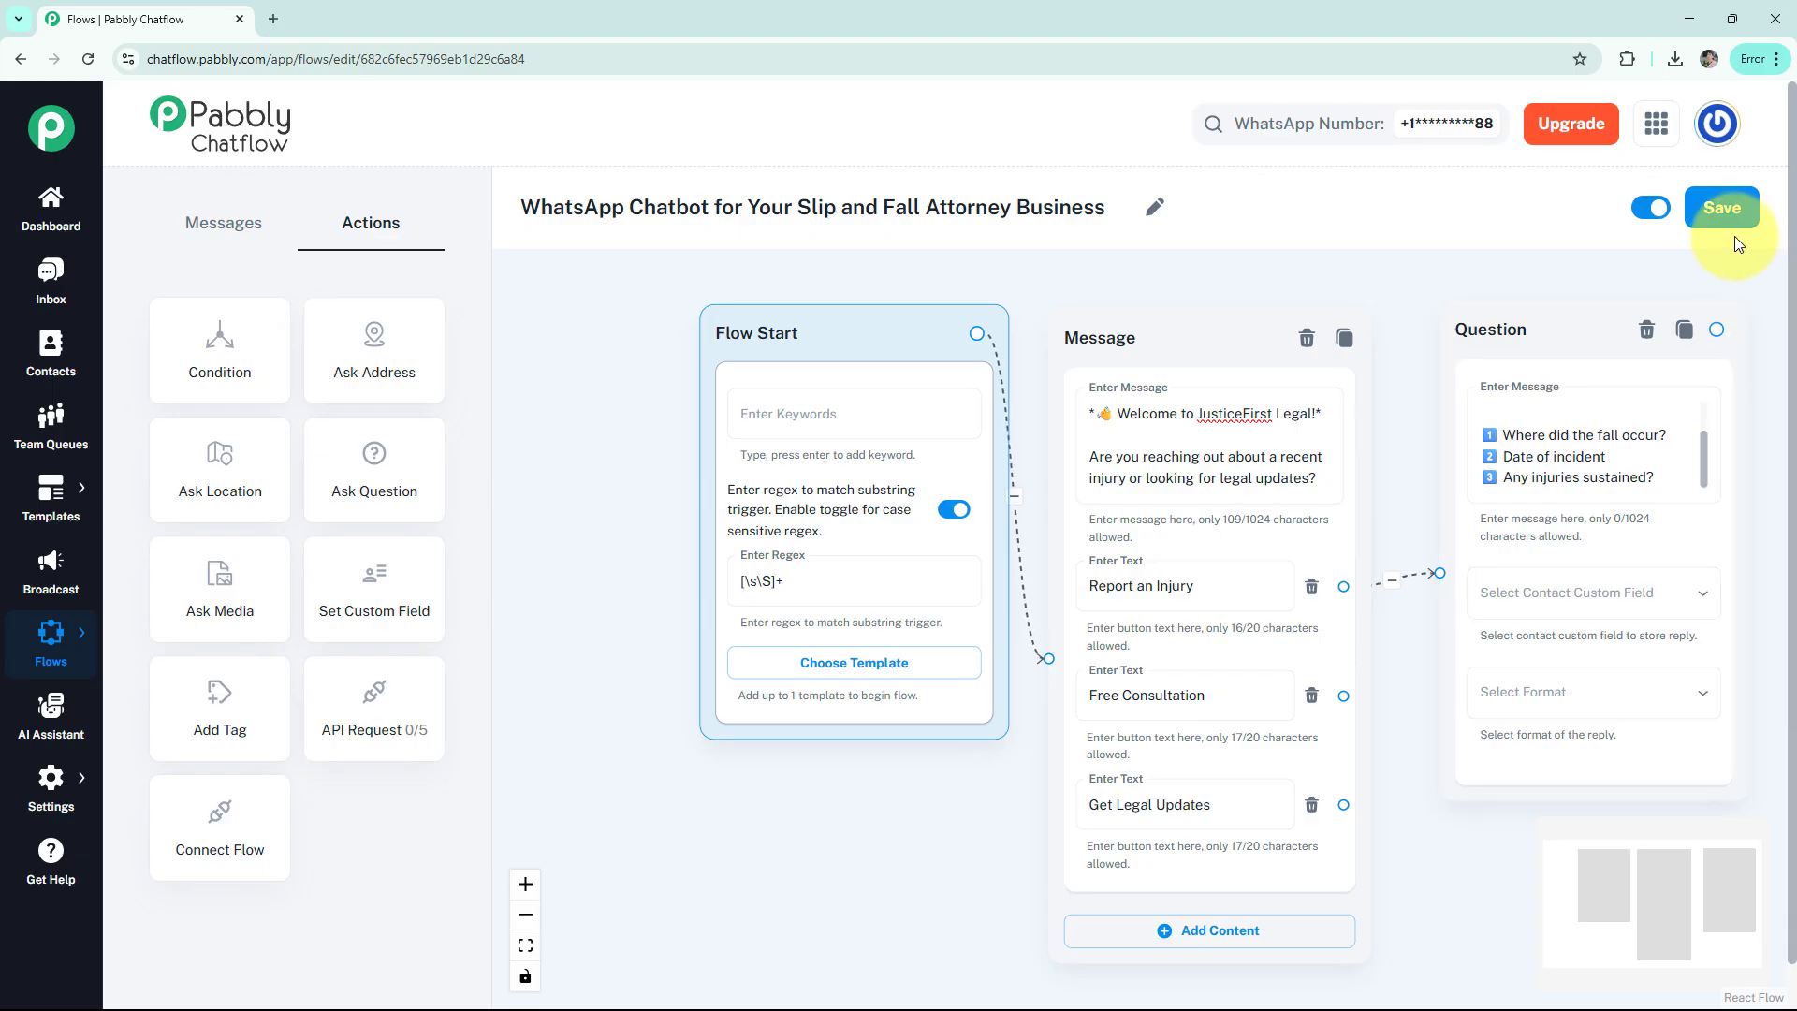
# Save the flow and open the Contact Custom Fields settings
pyautogui.click(1724, 208)
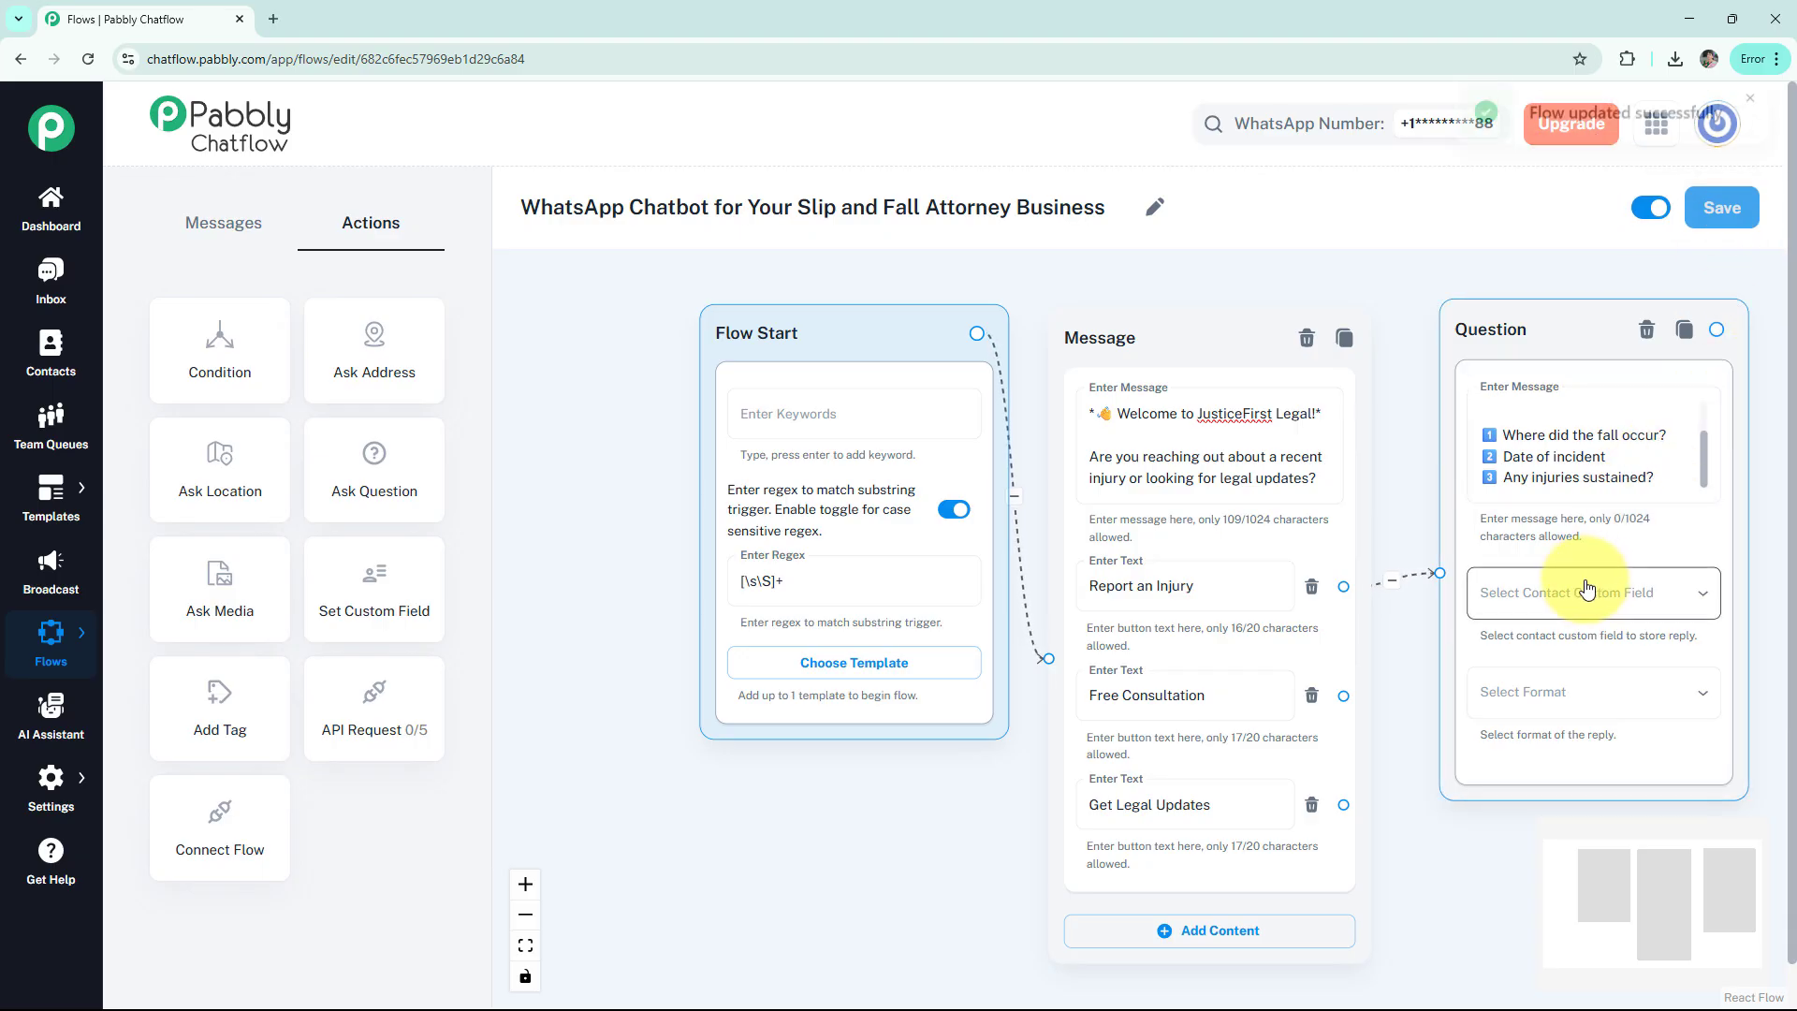
pyautogui.click(1751, 145)
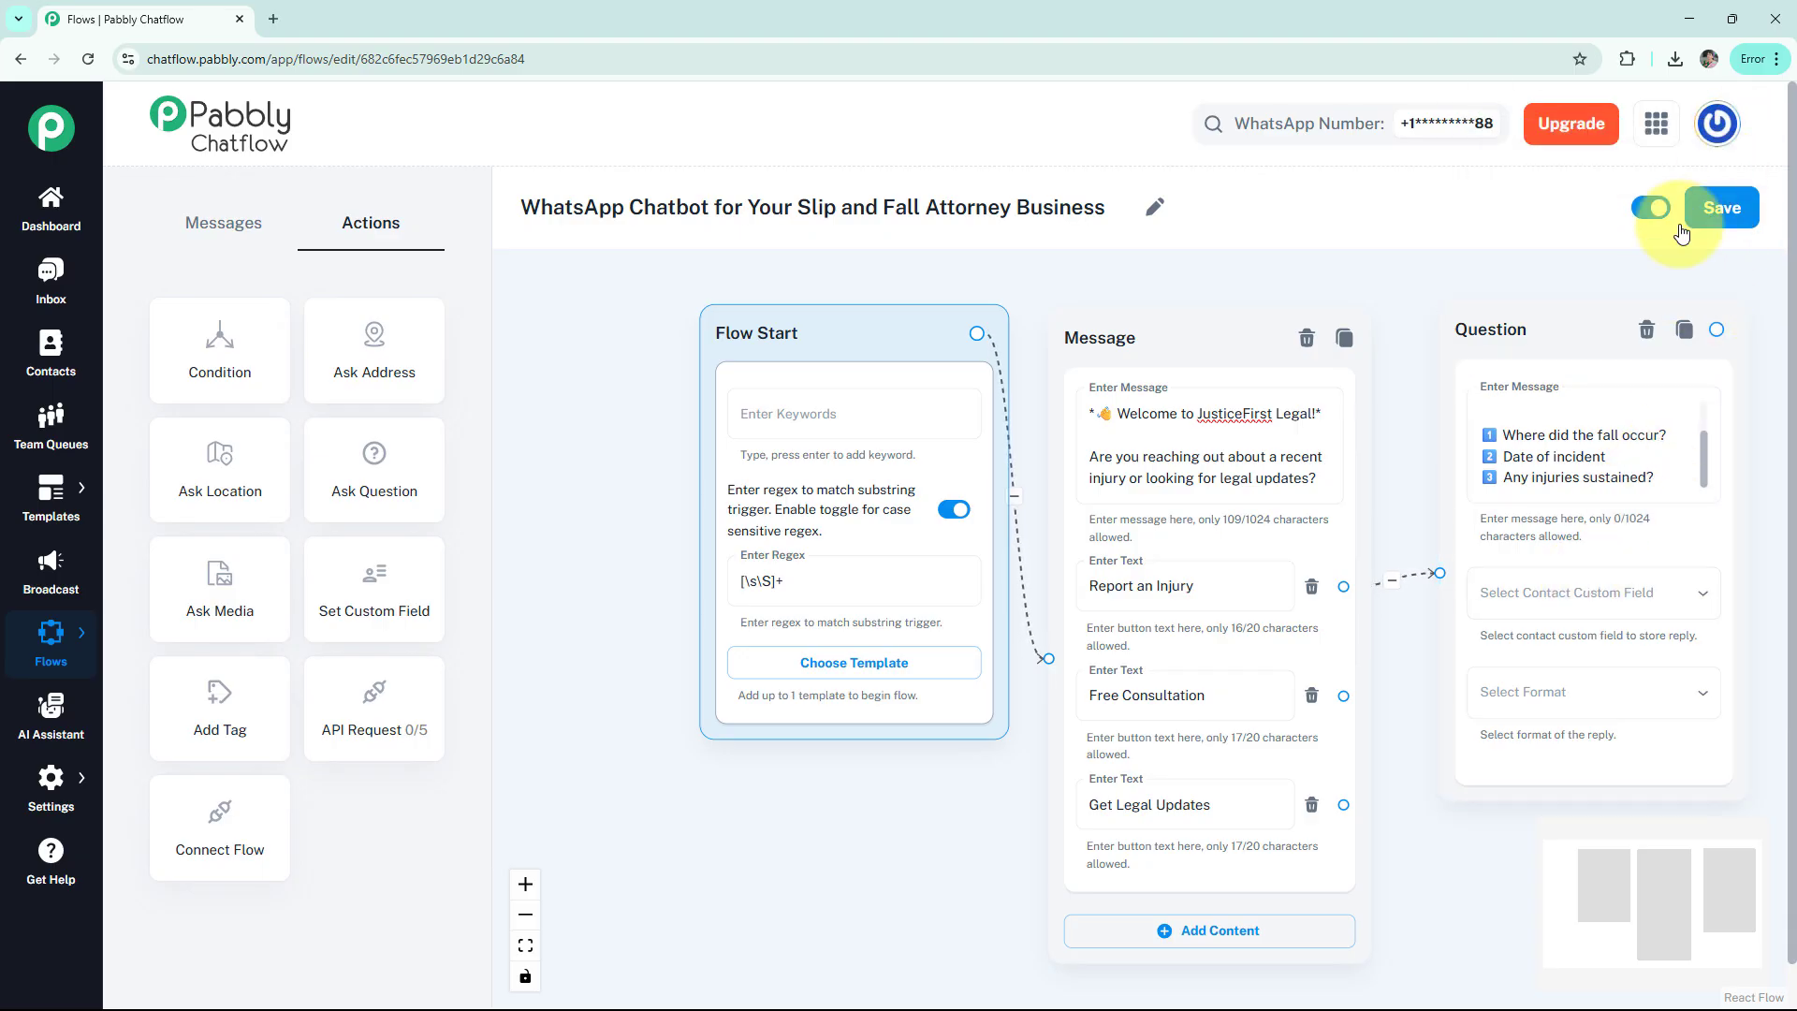
pyautogui.moveTo(44, 789)
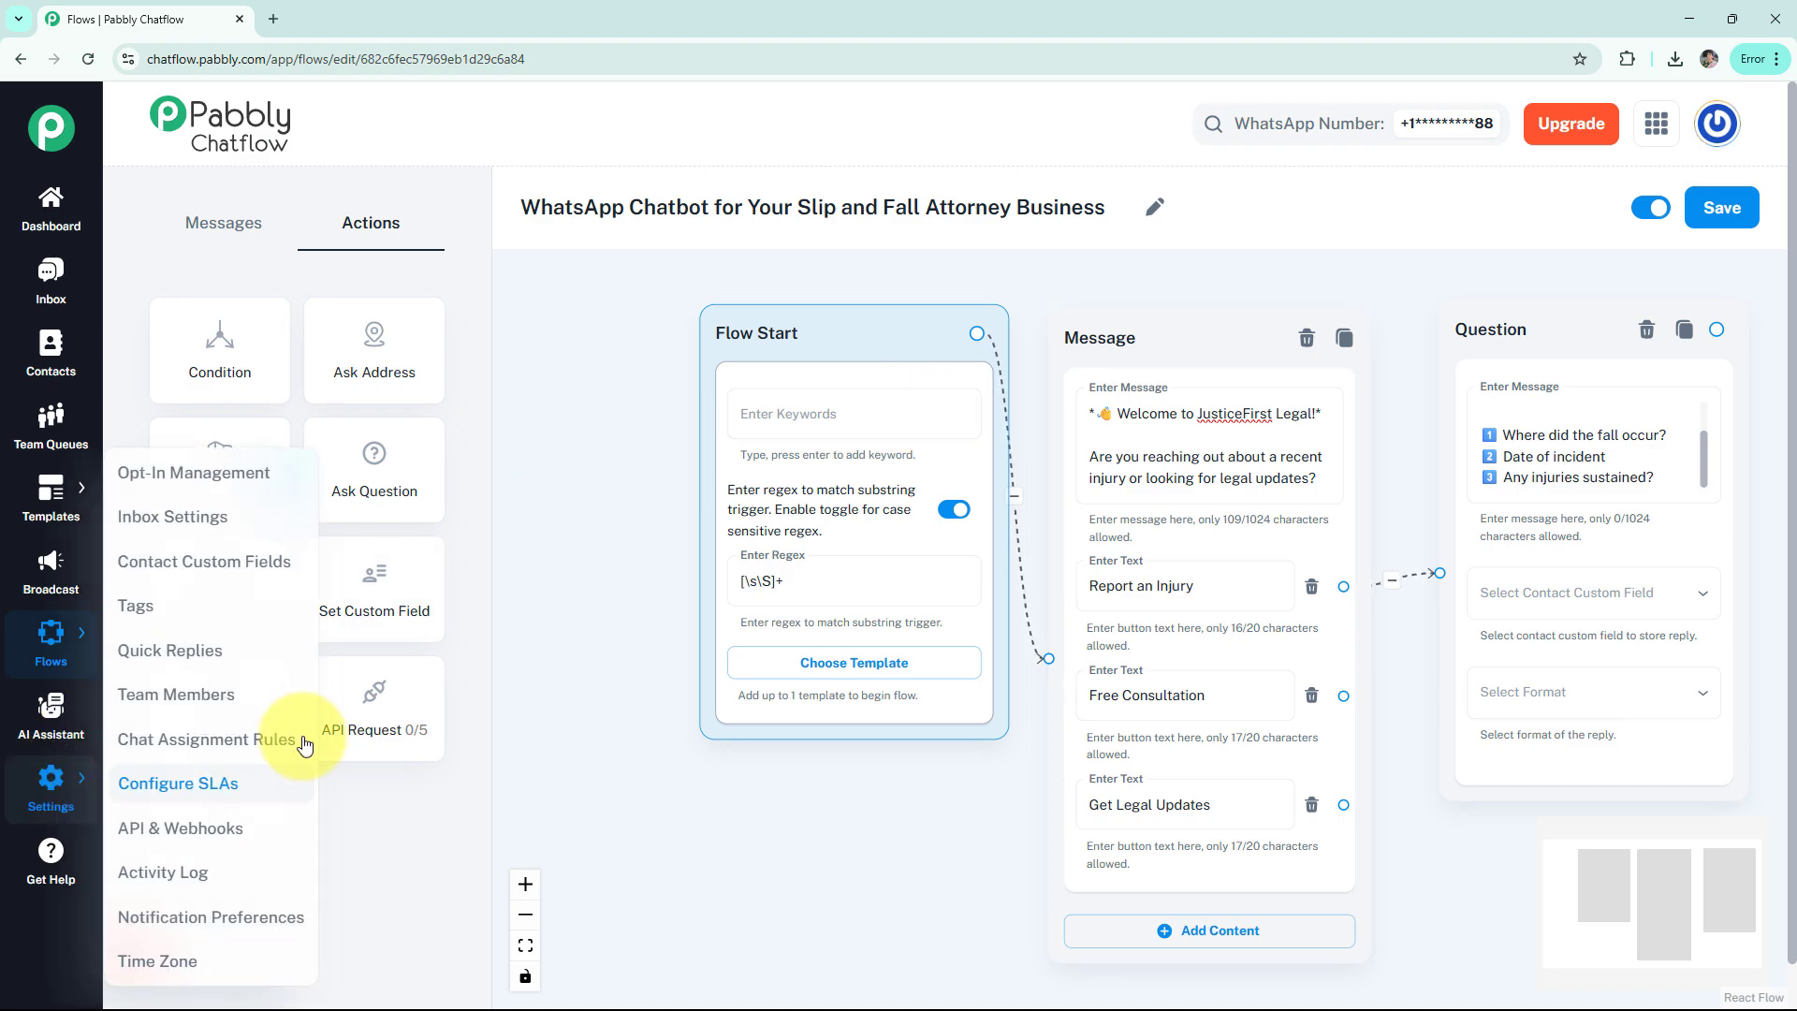
pyautogui.click(265, 581)
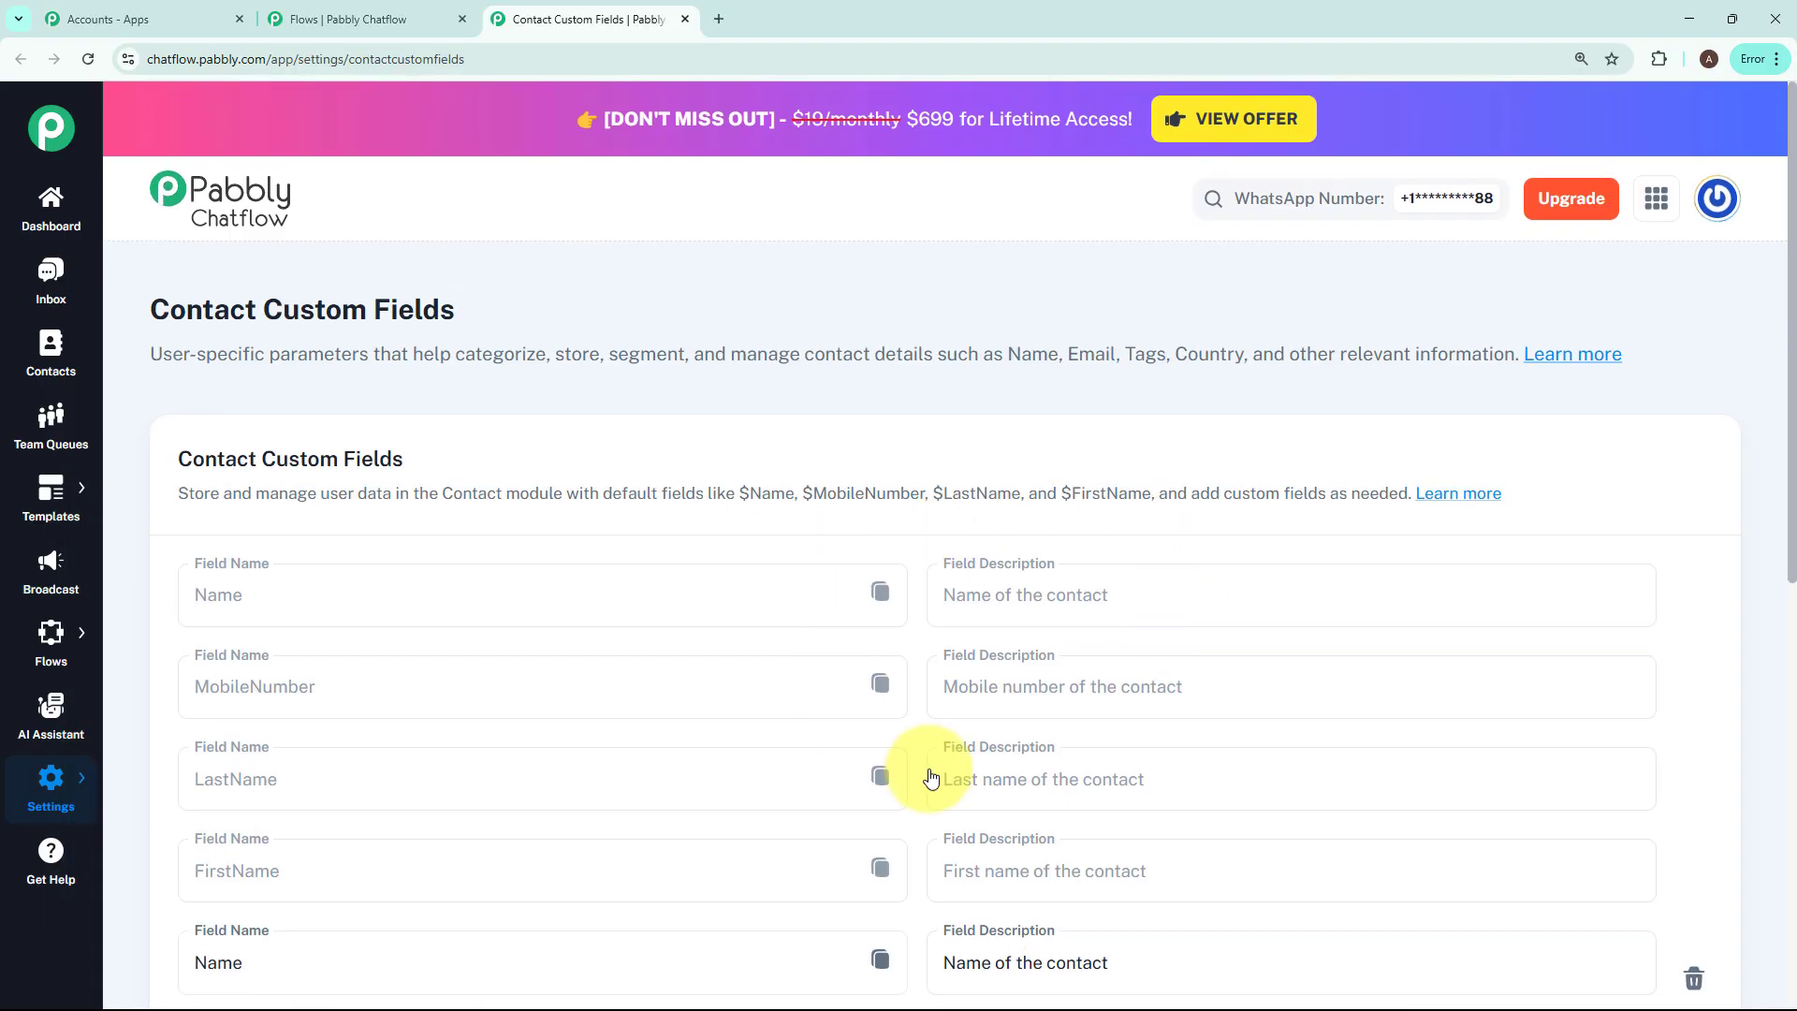
# Add an empty custom field row, then delete it, keeping Name, Email, Address, Add and Time
pyautogui.scroll(-8, 916, 571)
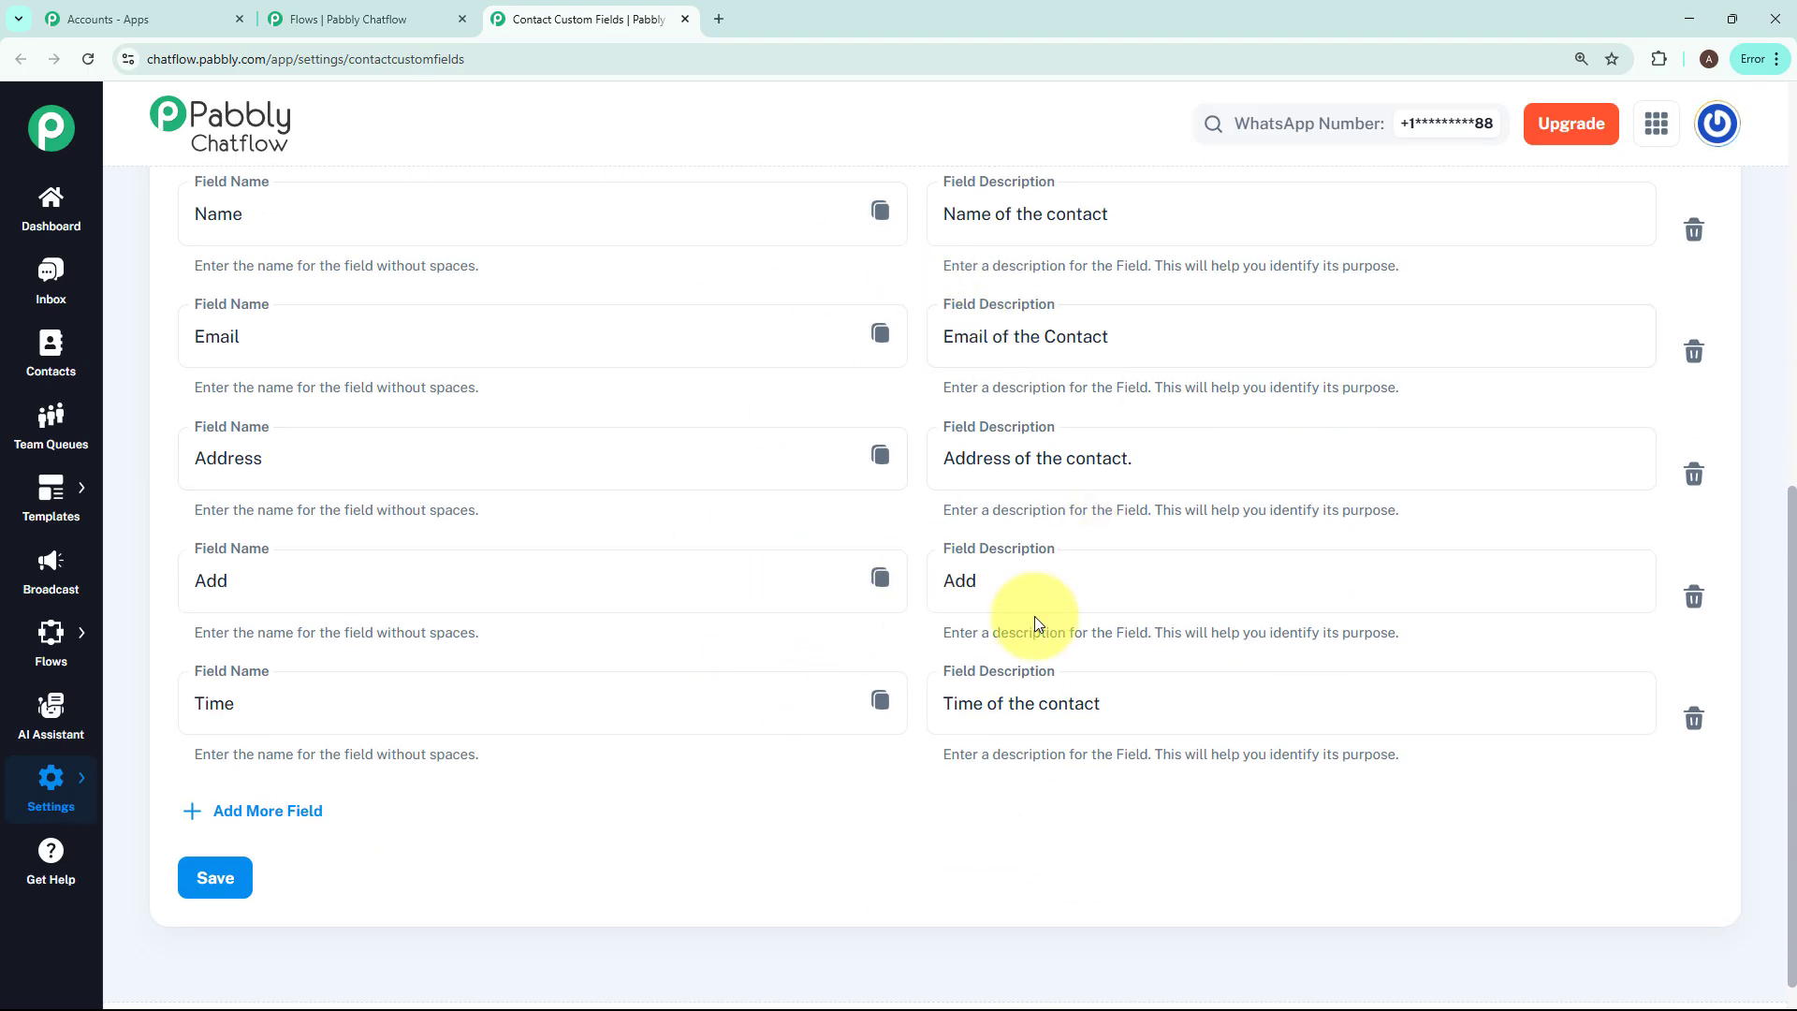
pyautogui.click(256, 812)
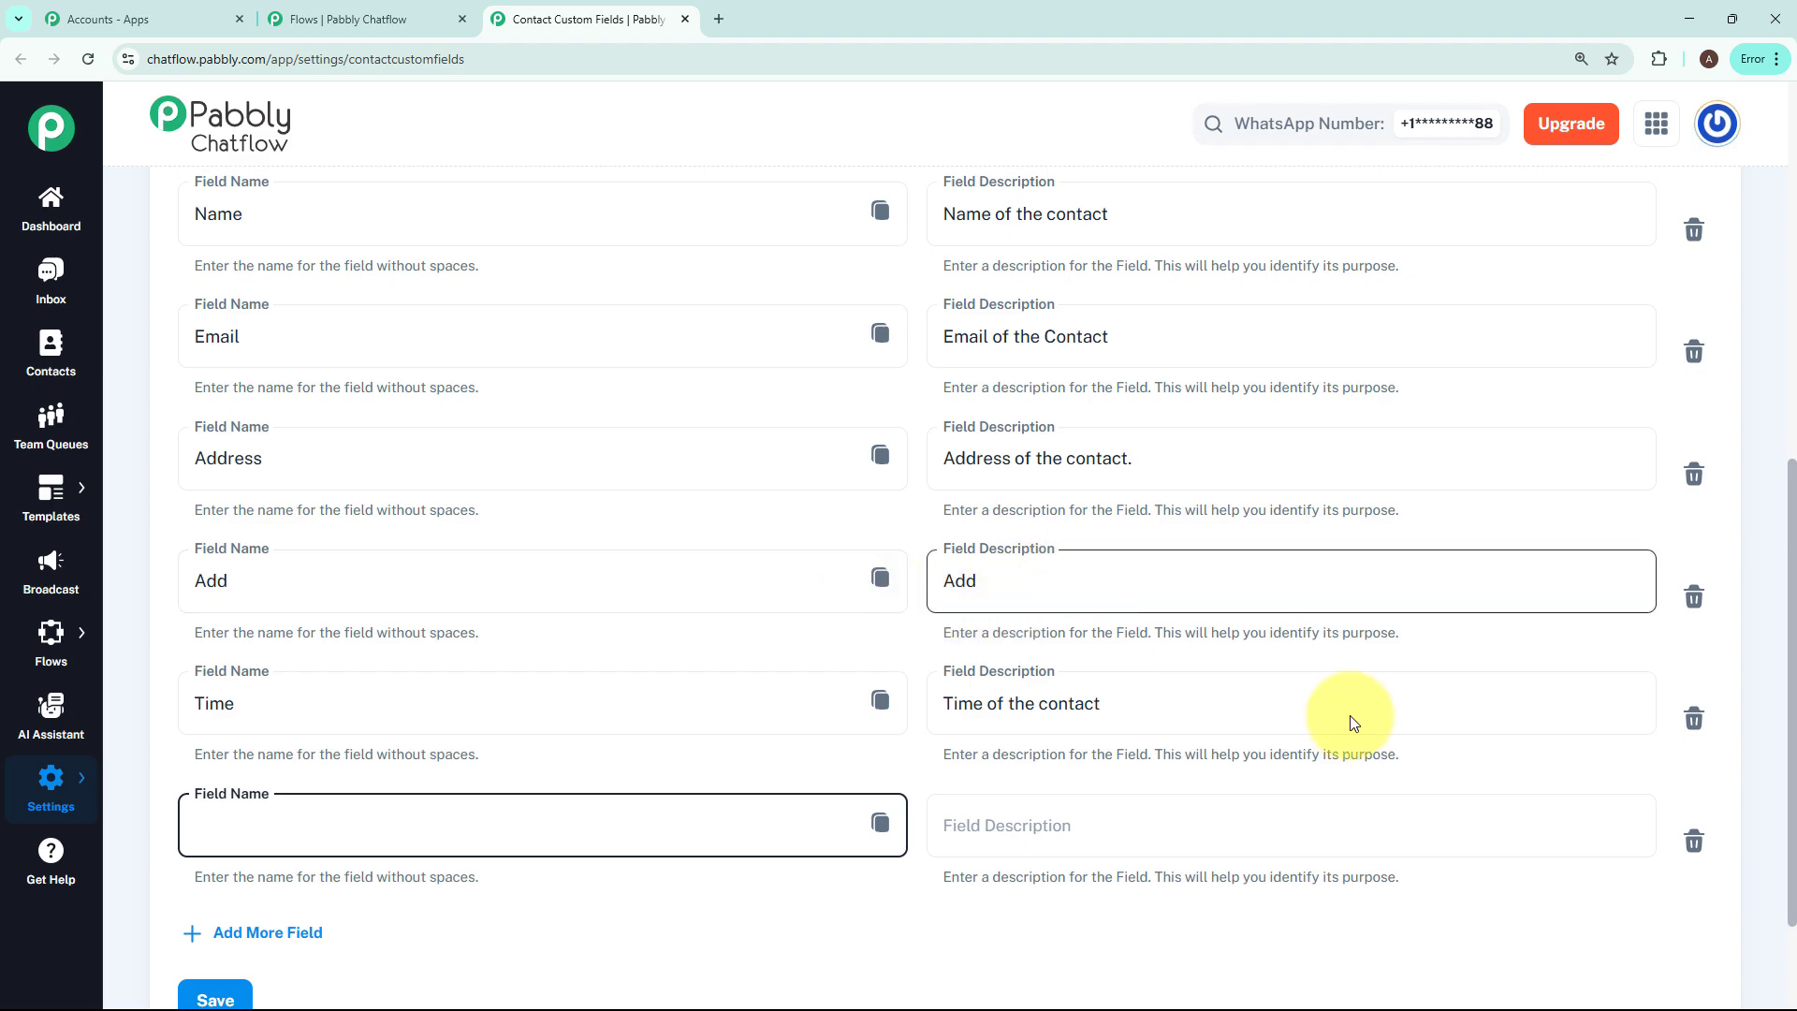
pyautogui.click(1694, 840)
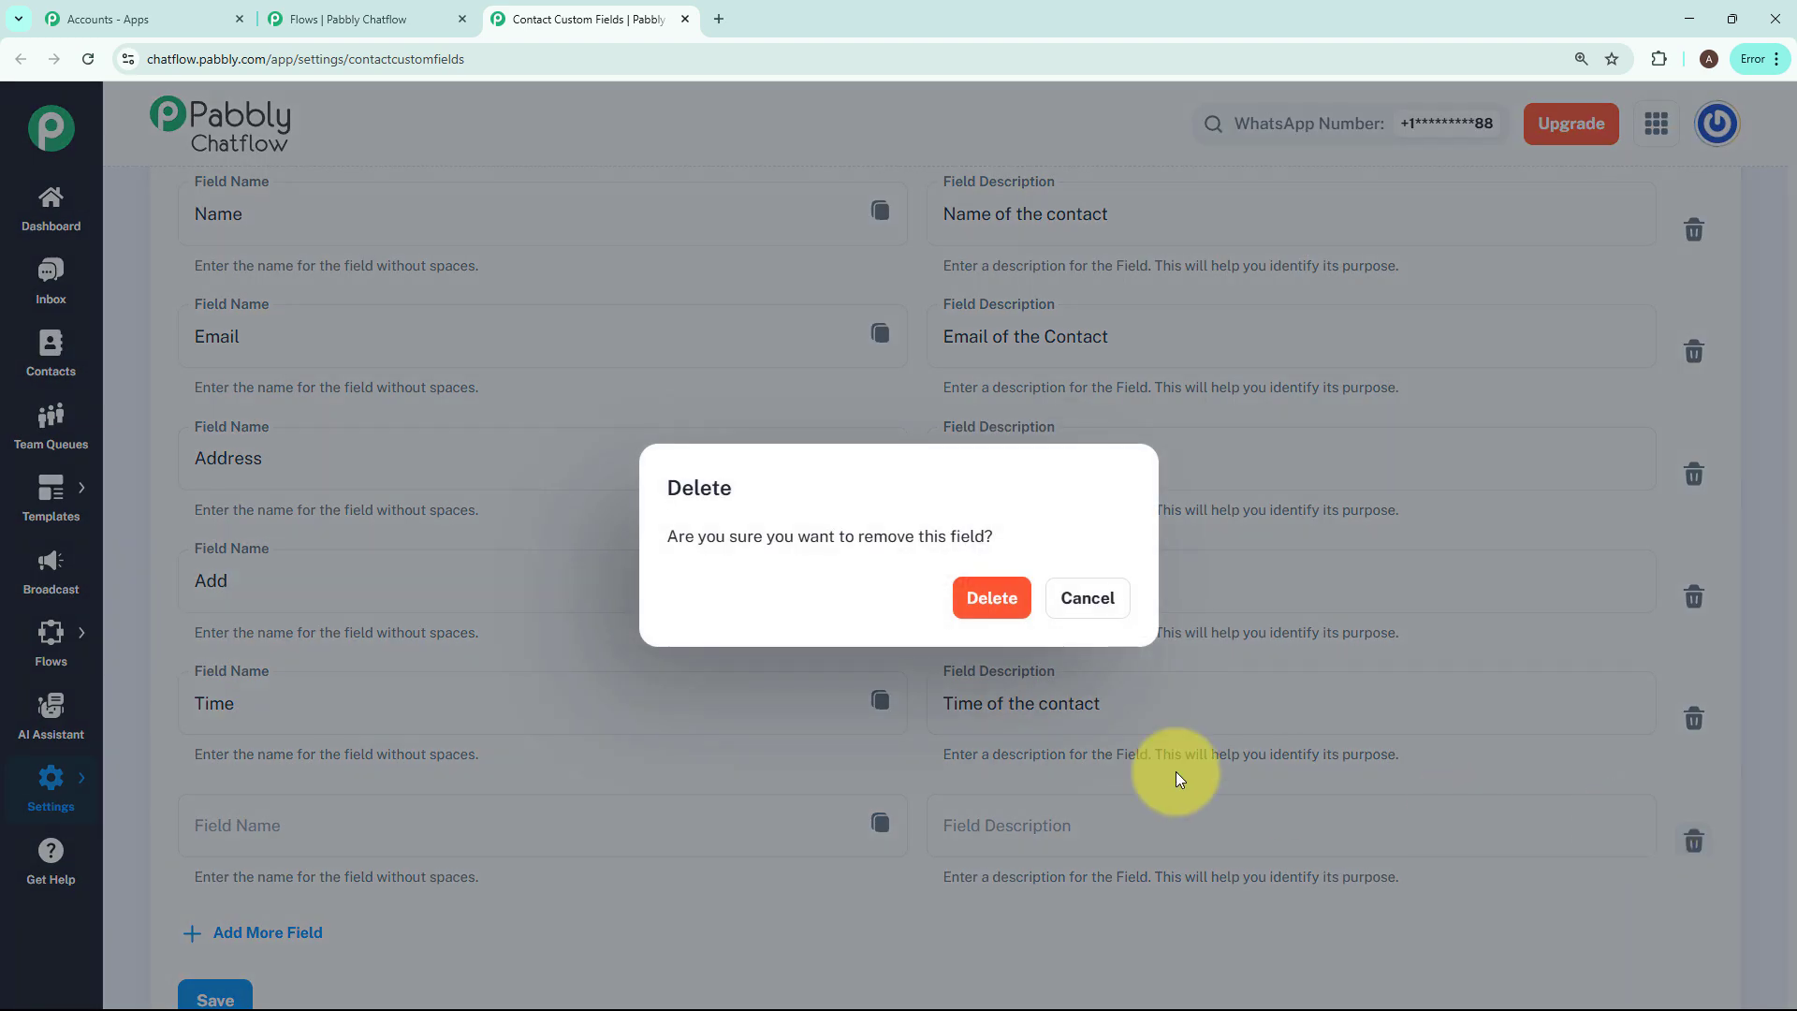
pyautogui.click(989, 599)
pyautogui.scroll(-1, 1444, 763)
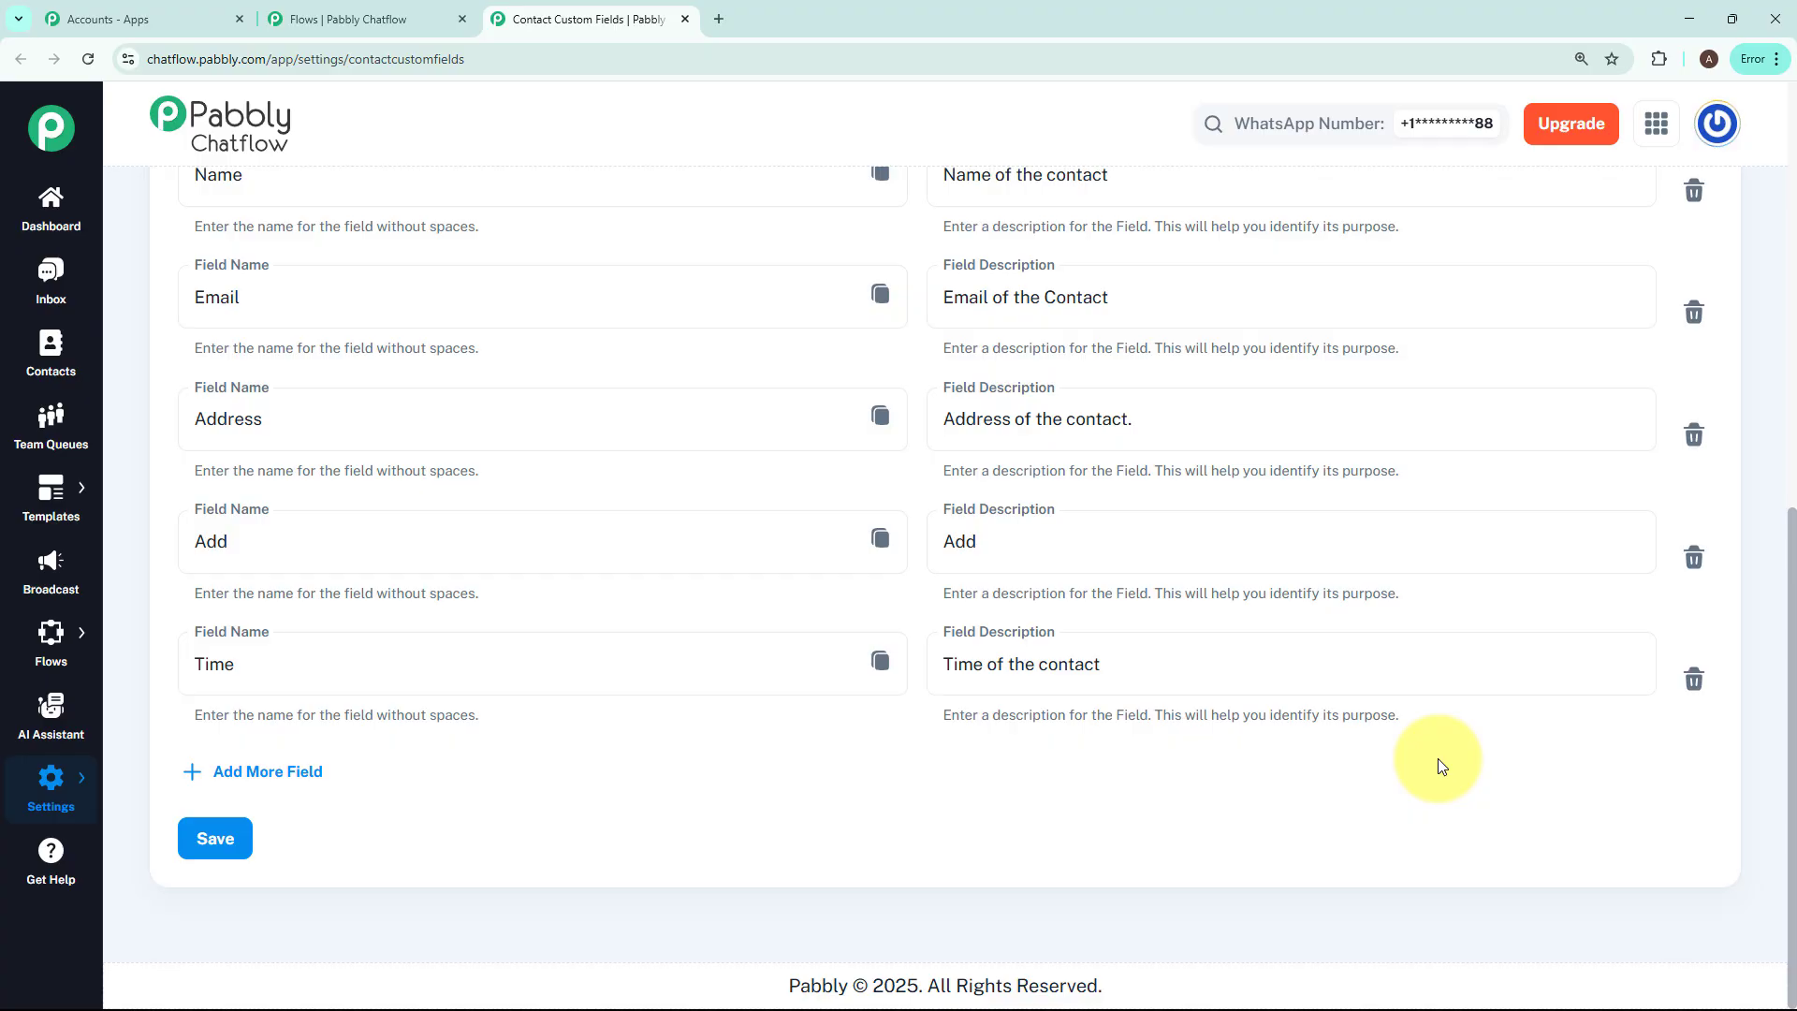
pyautogui.scroll(1, 1438, 766)
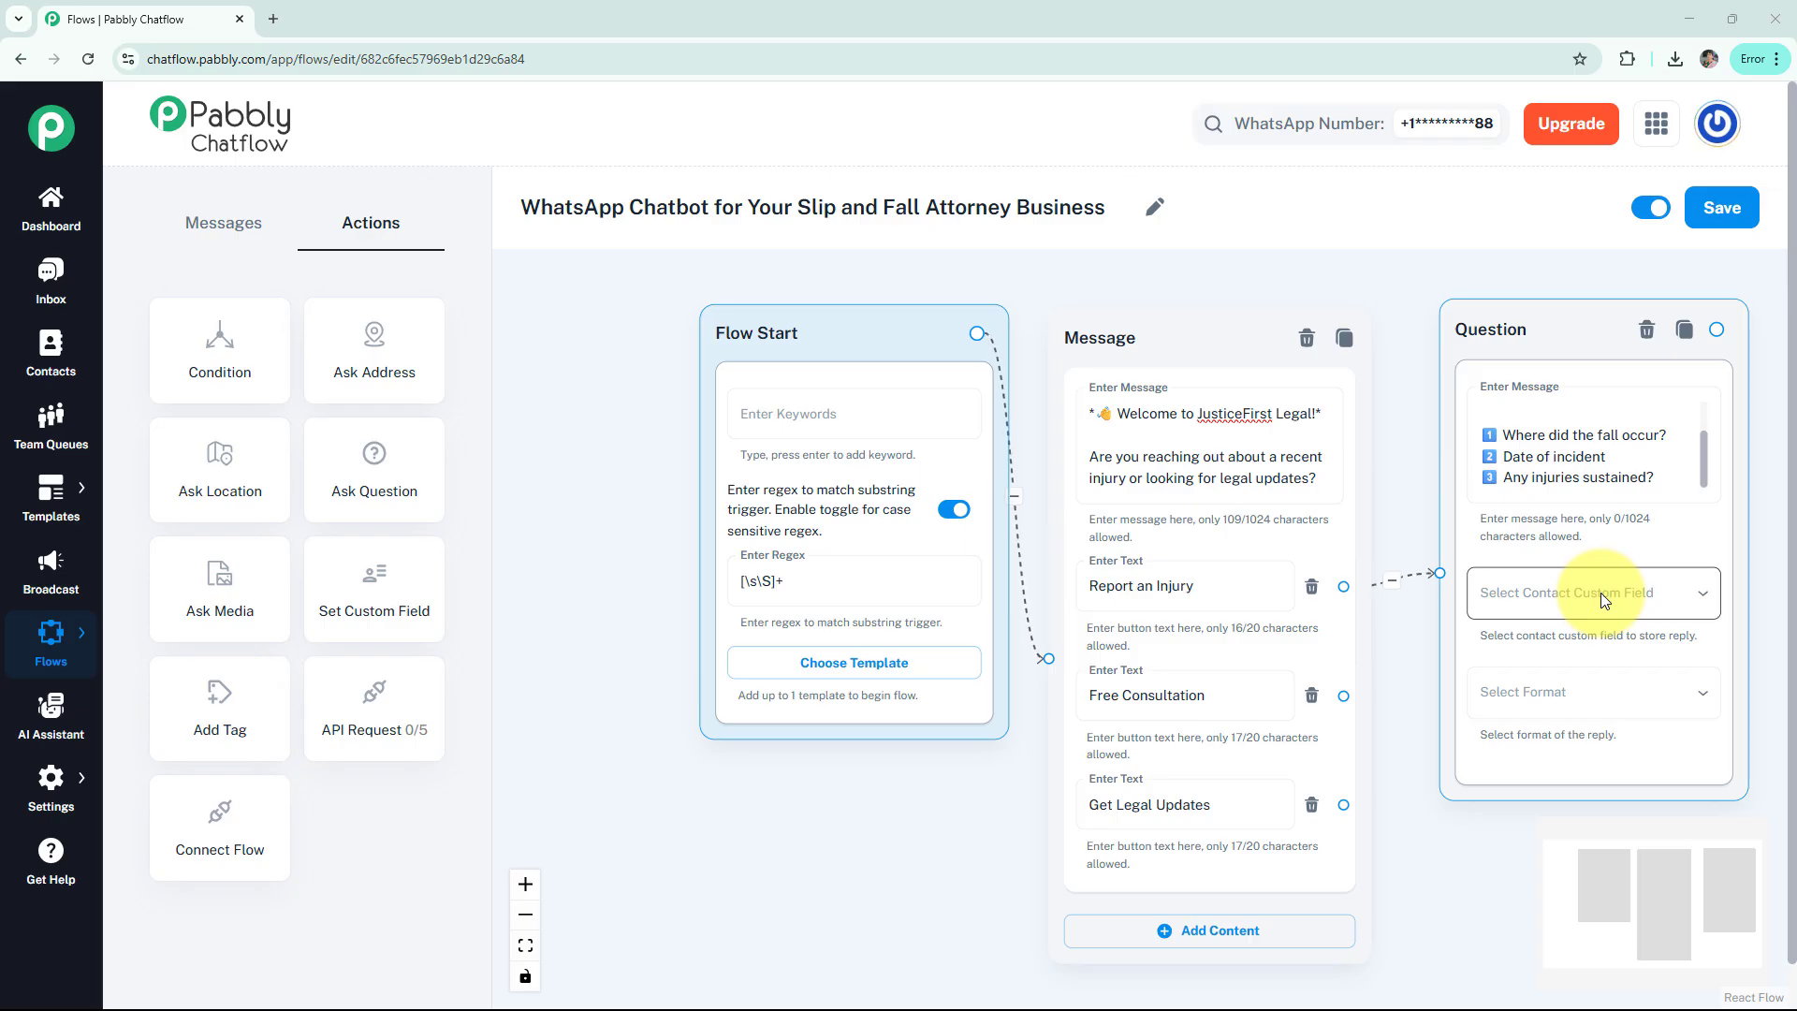
# Set the Question node to save replies in the Add custom field with format Any
pyautogui.click(1600, 593)
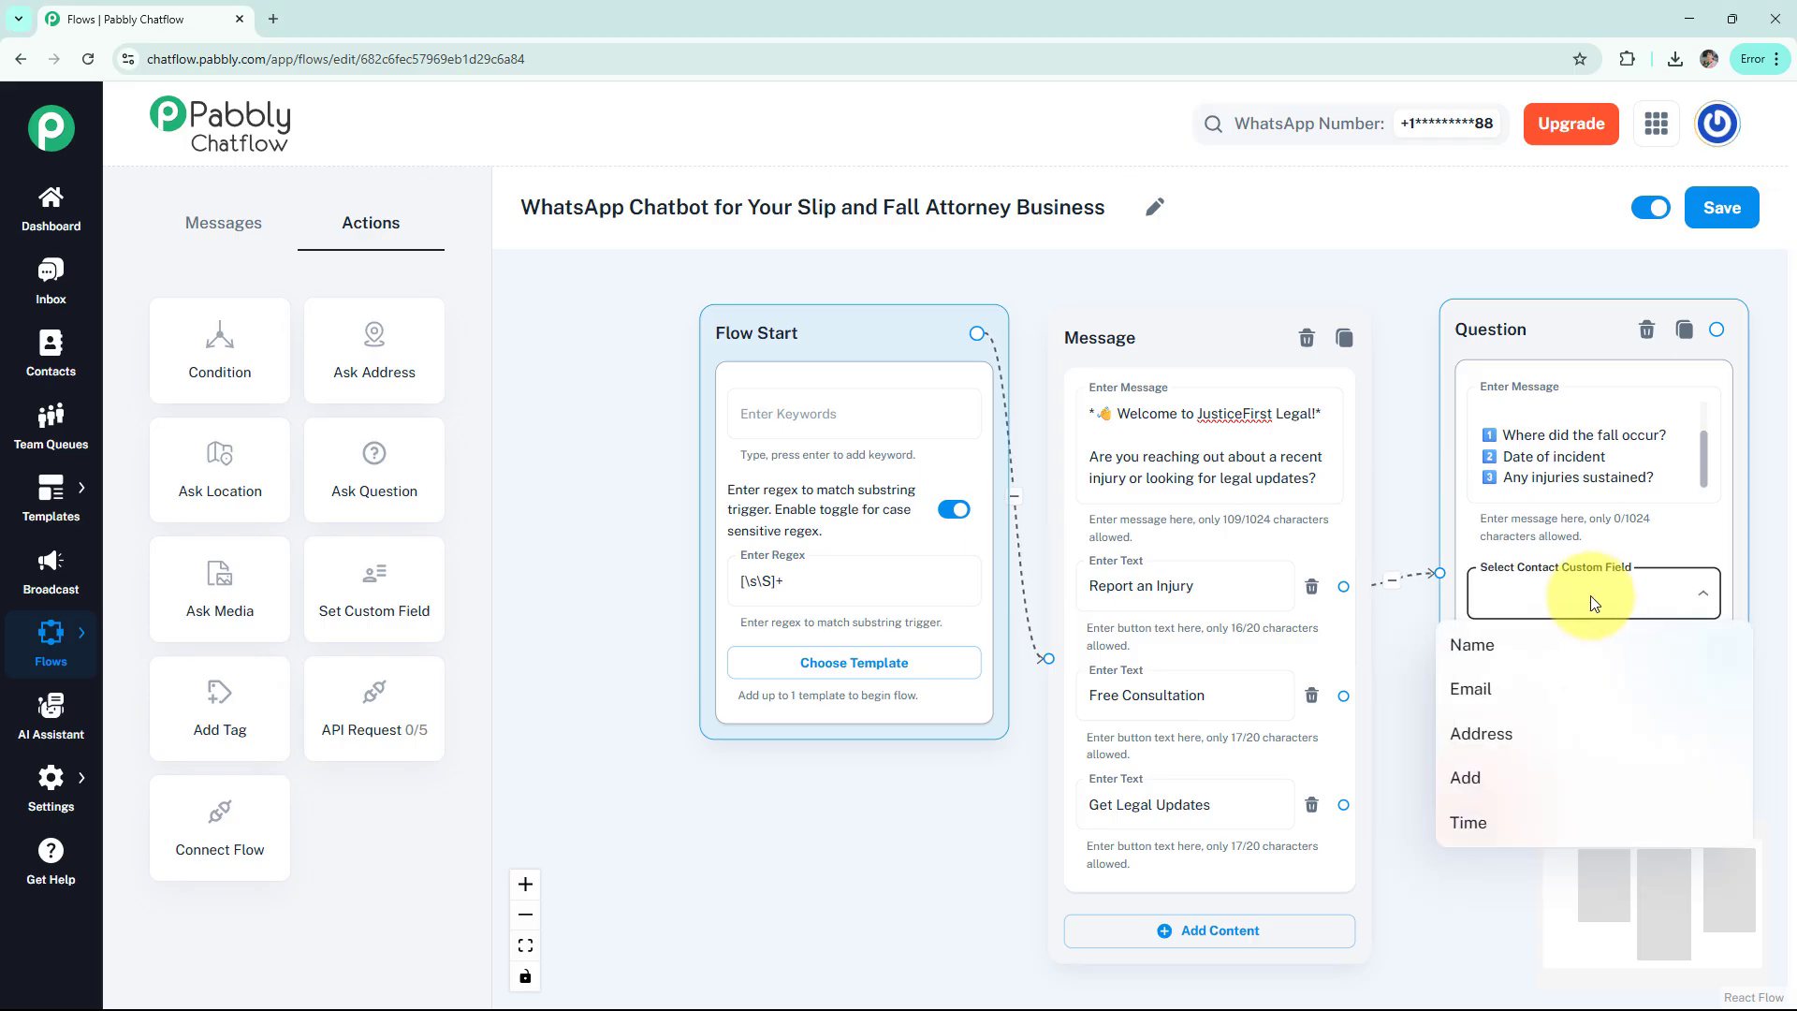
pyautogui.click(1521, 794)
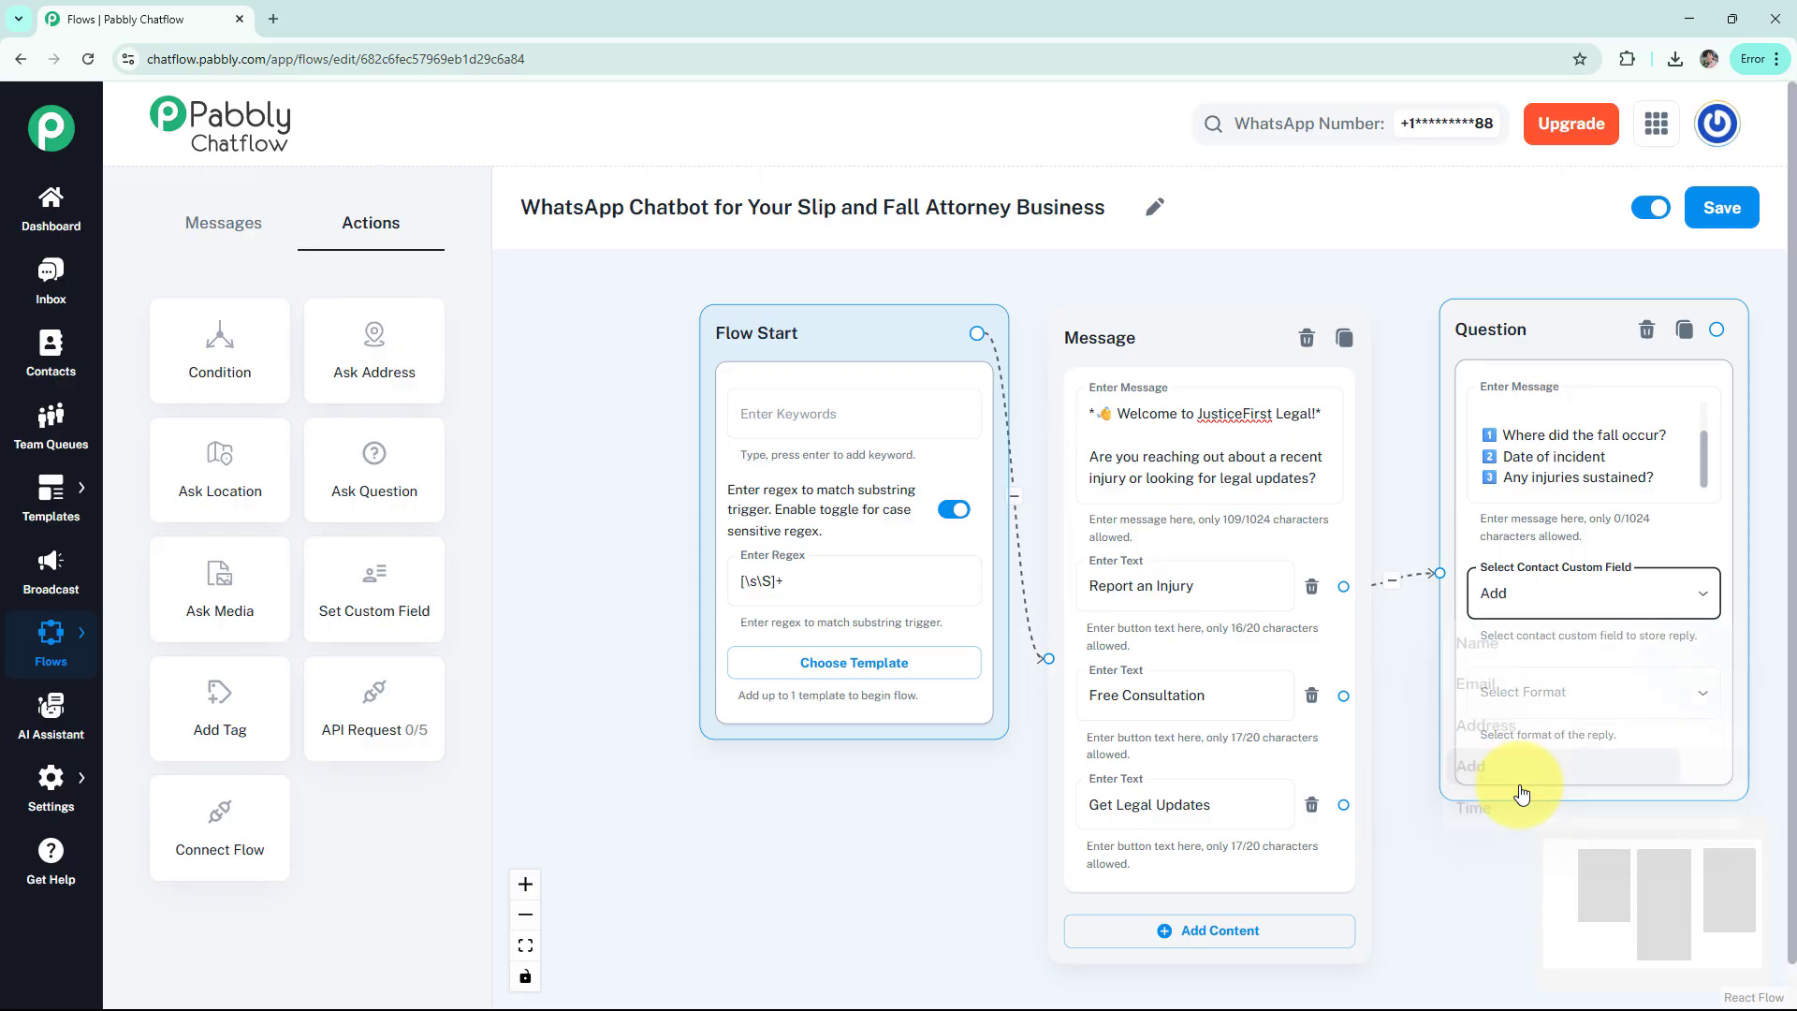
pyautogui.click(1572, 711)
pyautogui.click(1572, 717)
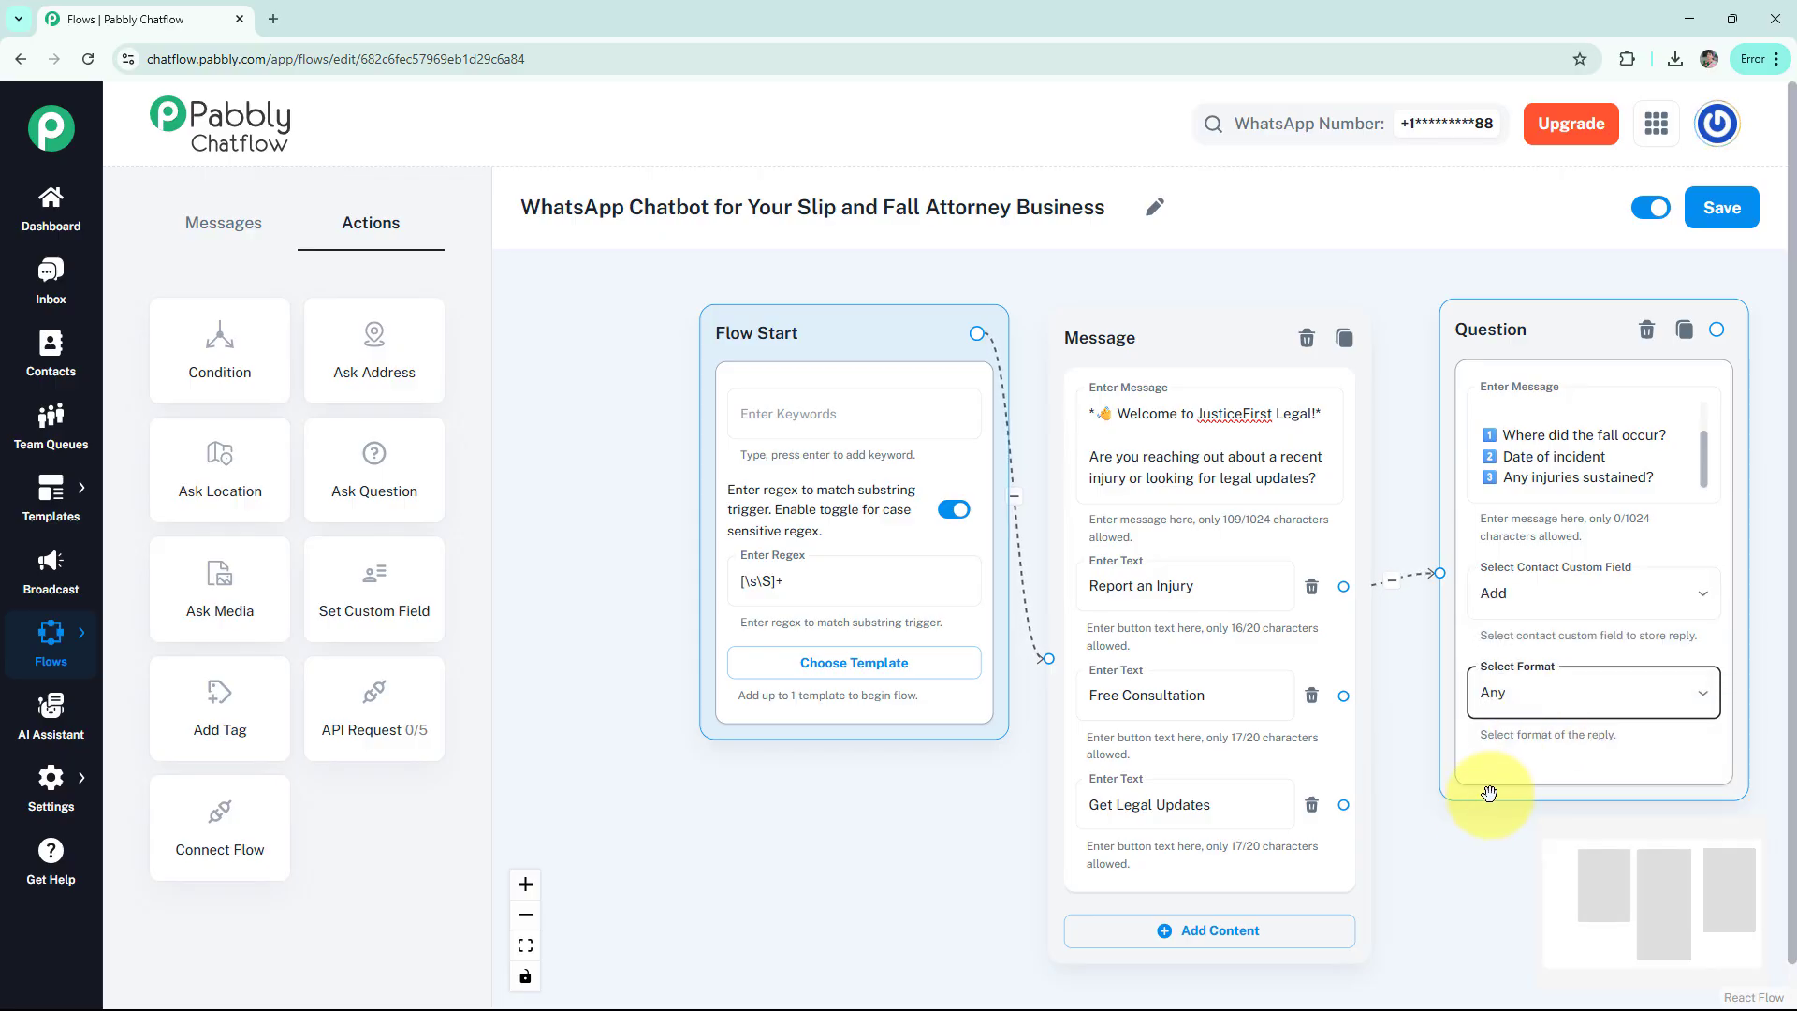
pyautogui.moveTo(1479, 820); pyautogui.dragTo(1298, 822)
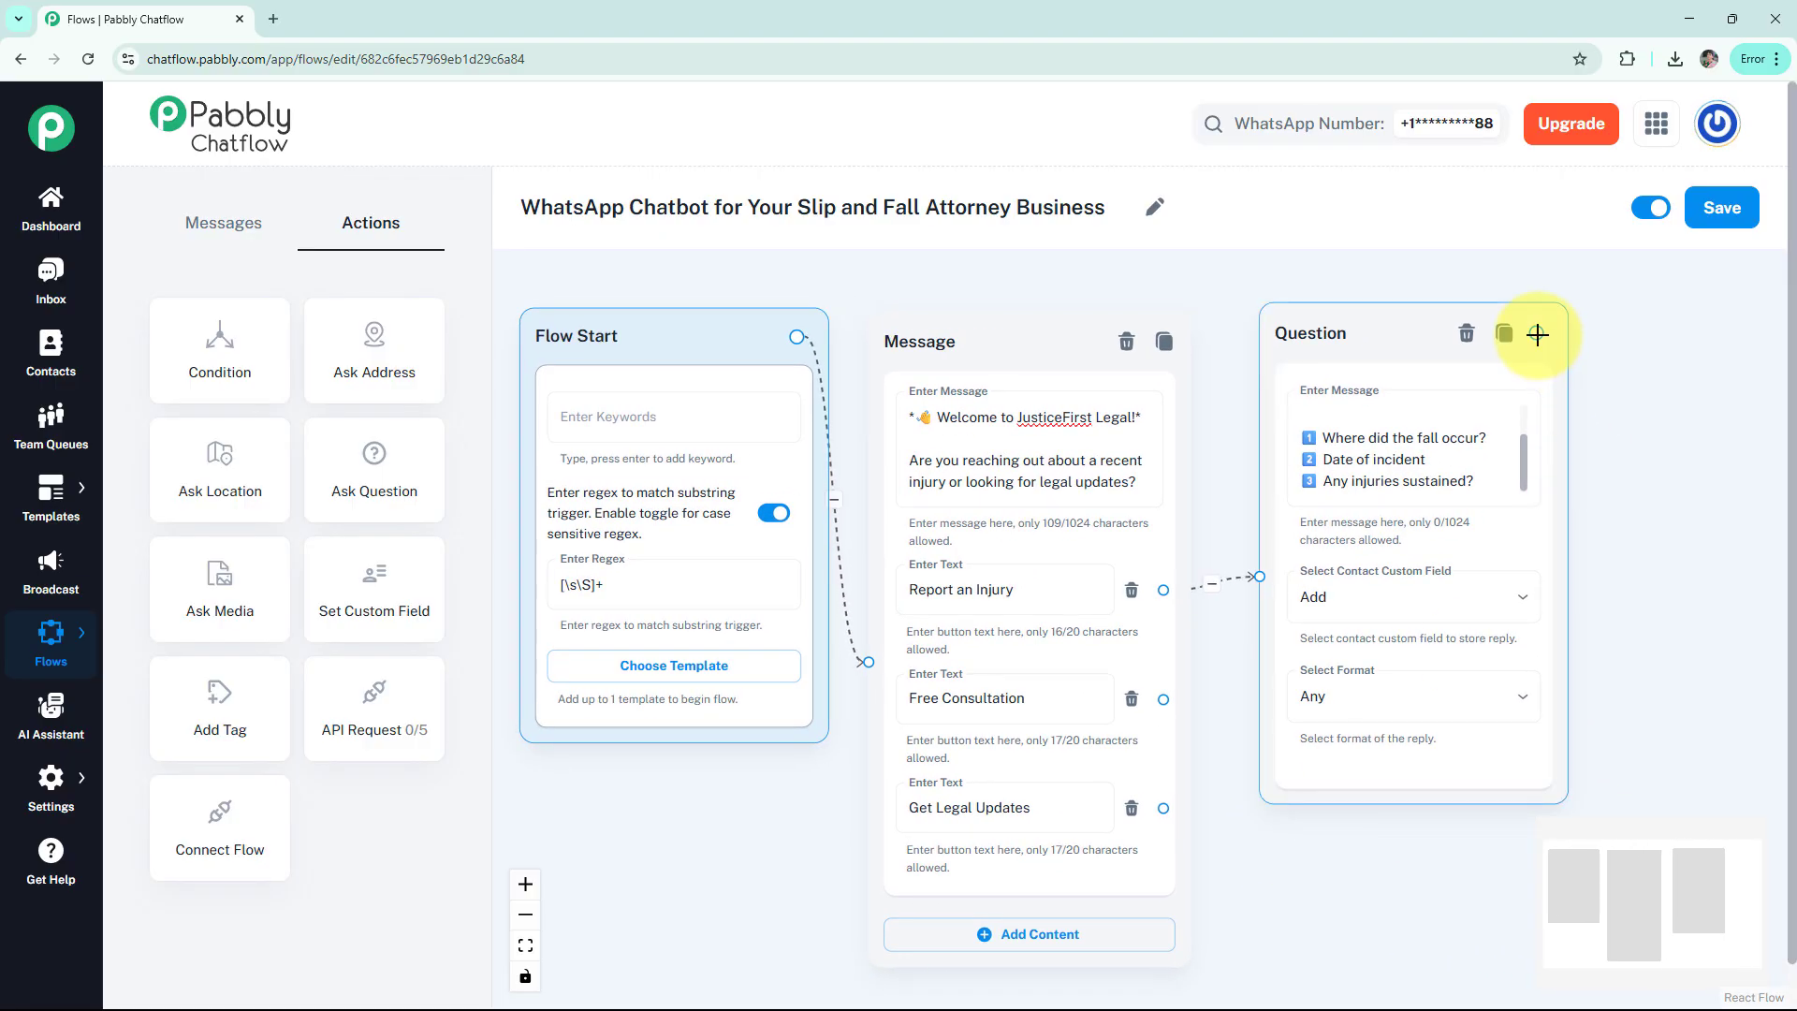
# Add a Text + Button message after the Question with the 'Thanks for Reaching Out!' text and preview it
pyautogui.moveTo(1536, 334); pyautogui.dragTo(1643, 323)
pyautogui.click(1639, 375)
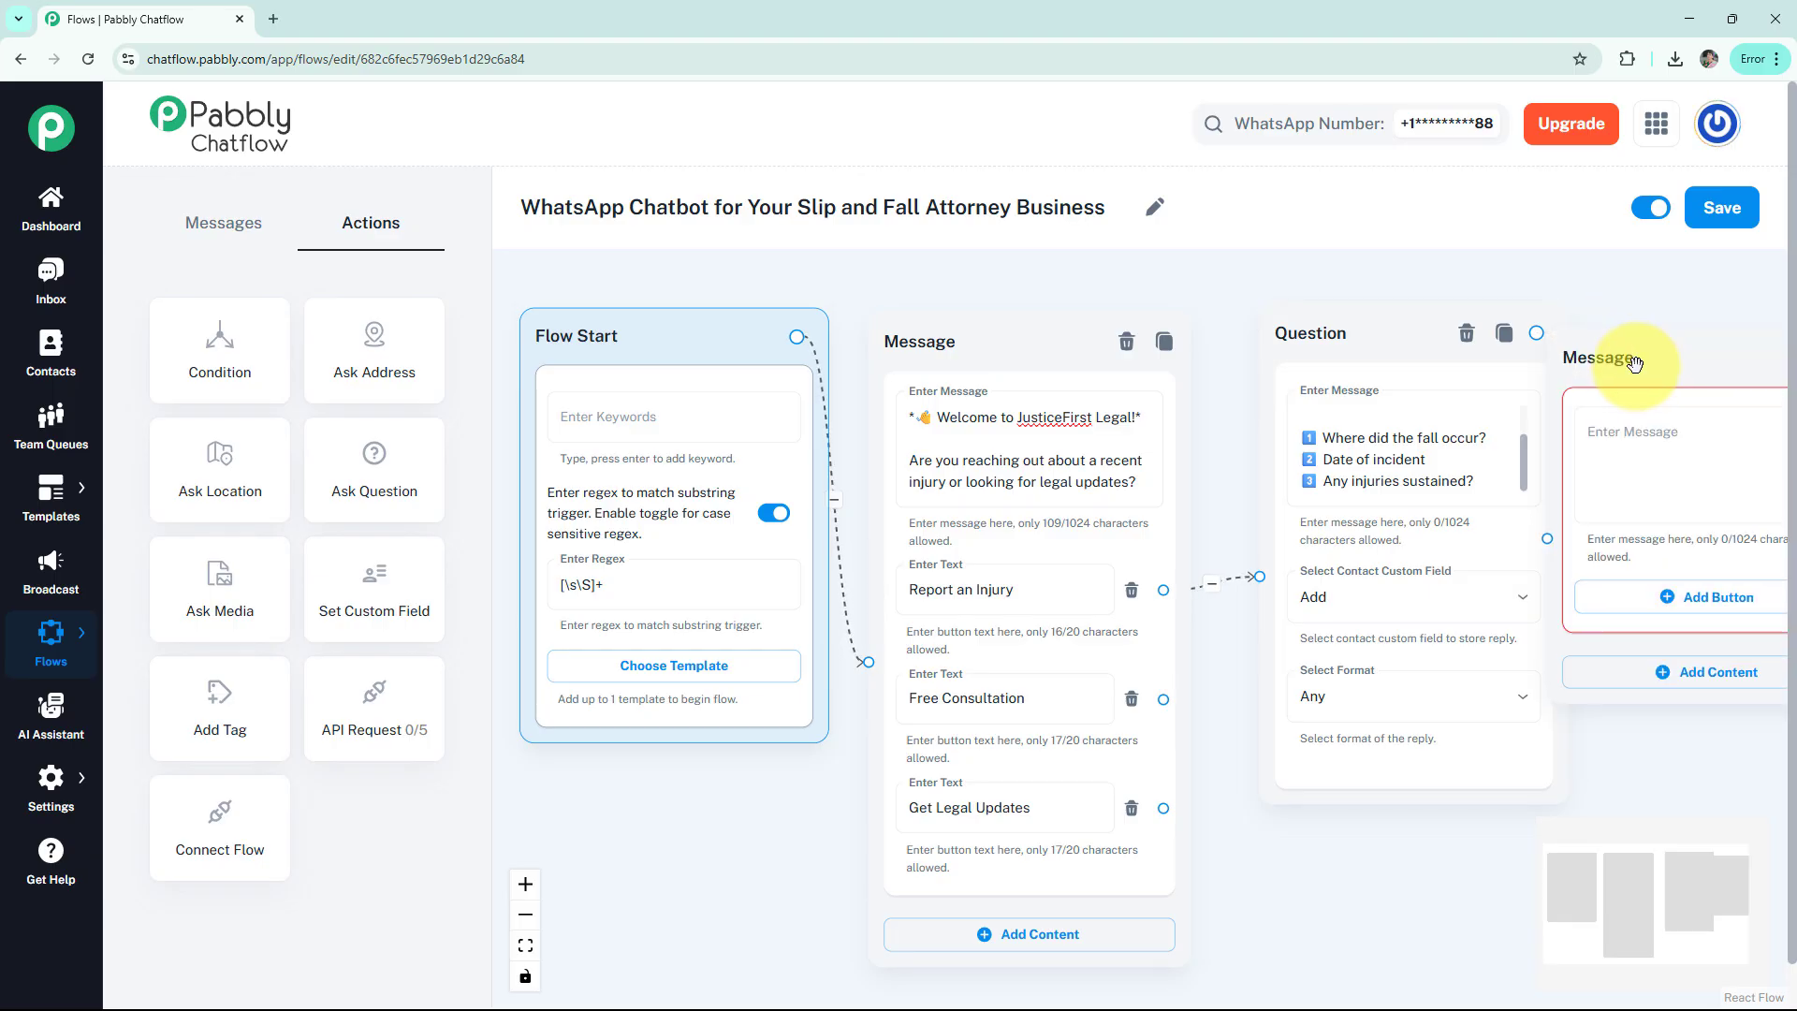
pyautogui.click(1429, 455)
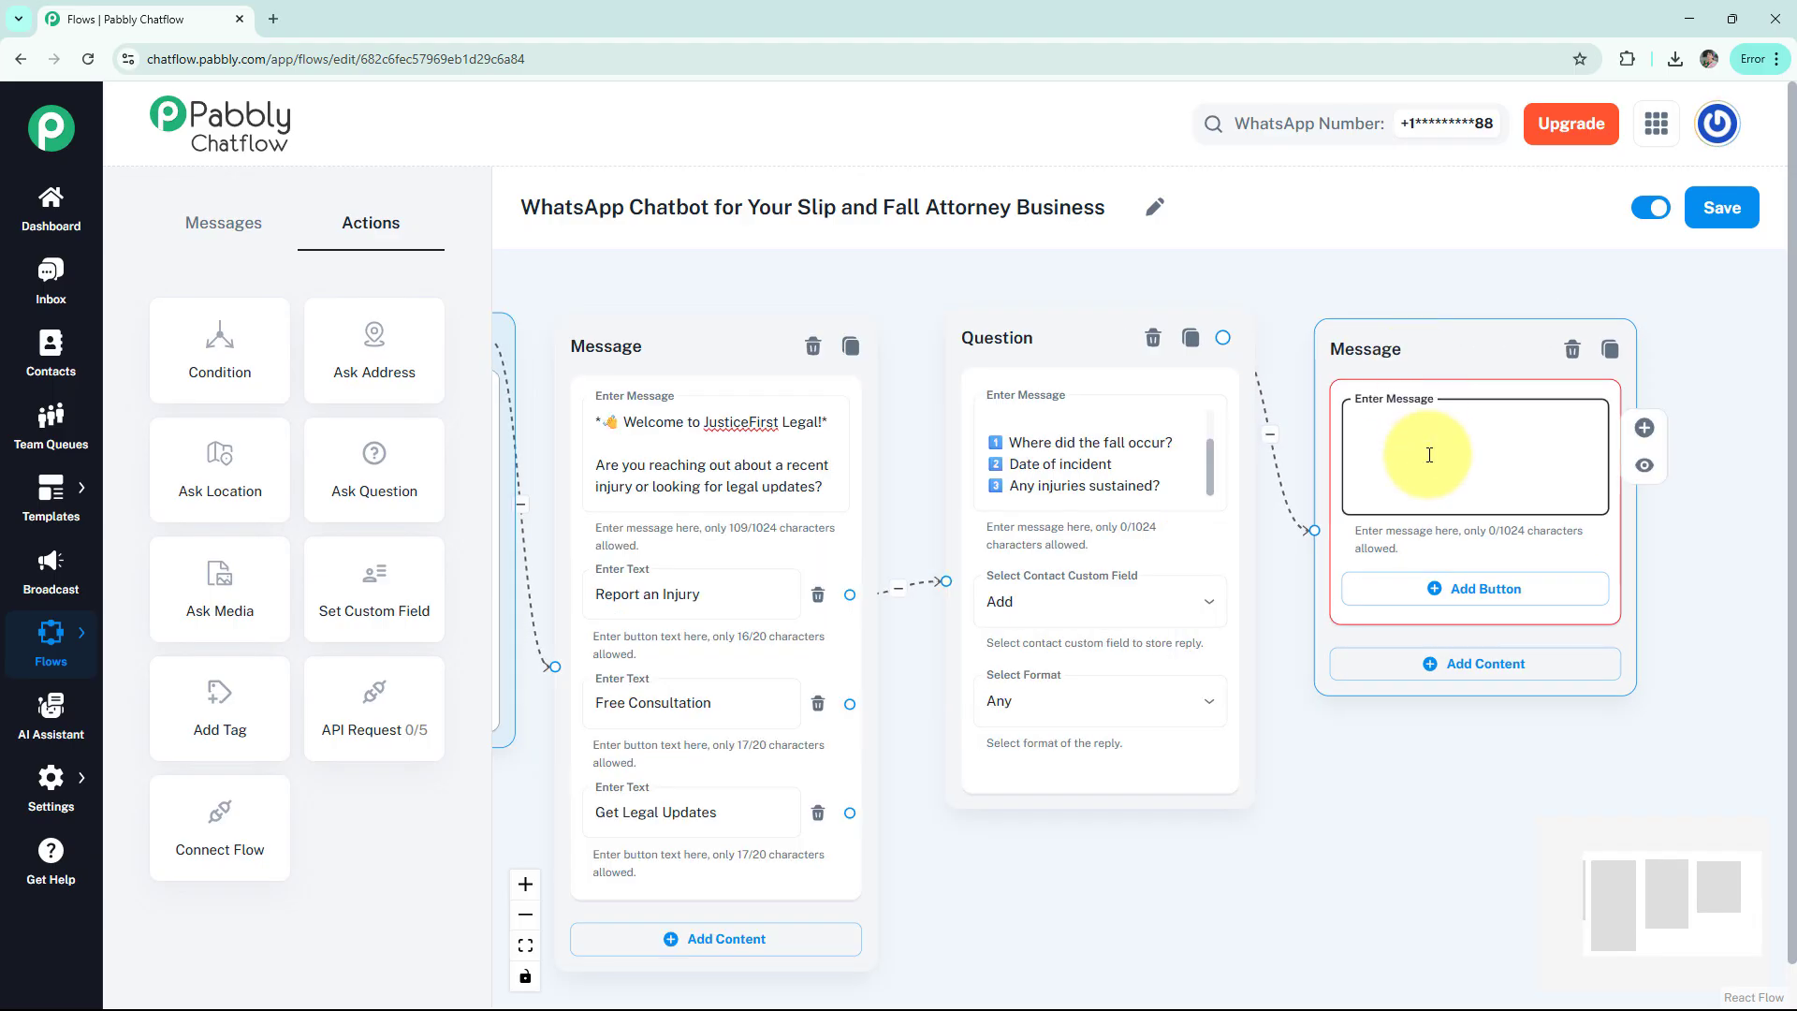
pyautogui.write("*✅ Thanks for Reaching Out!* We've logged your details and will get in touch soon.")
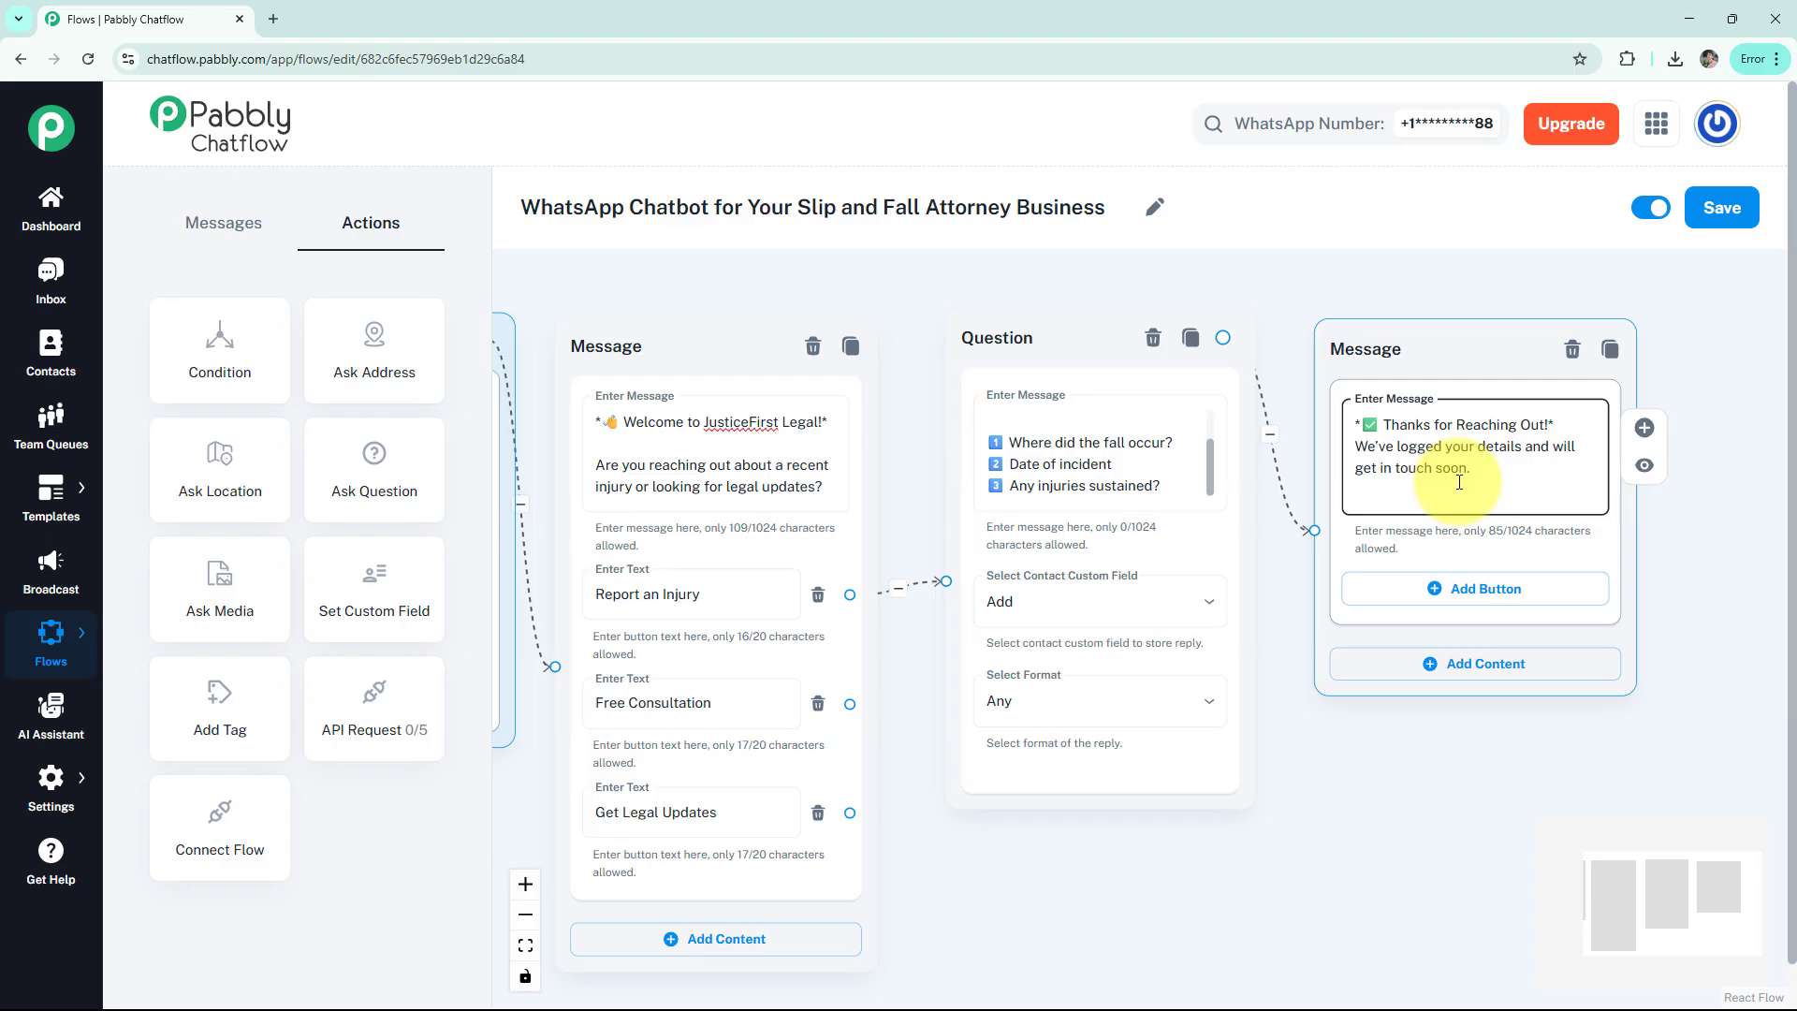
pyautogui.click(1645, 465)
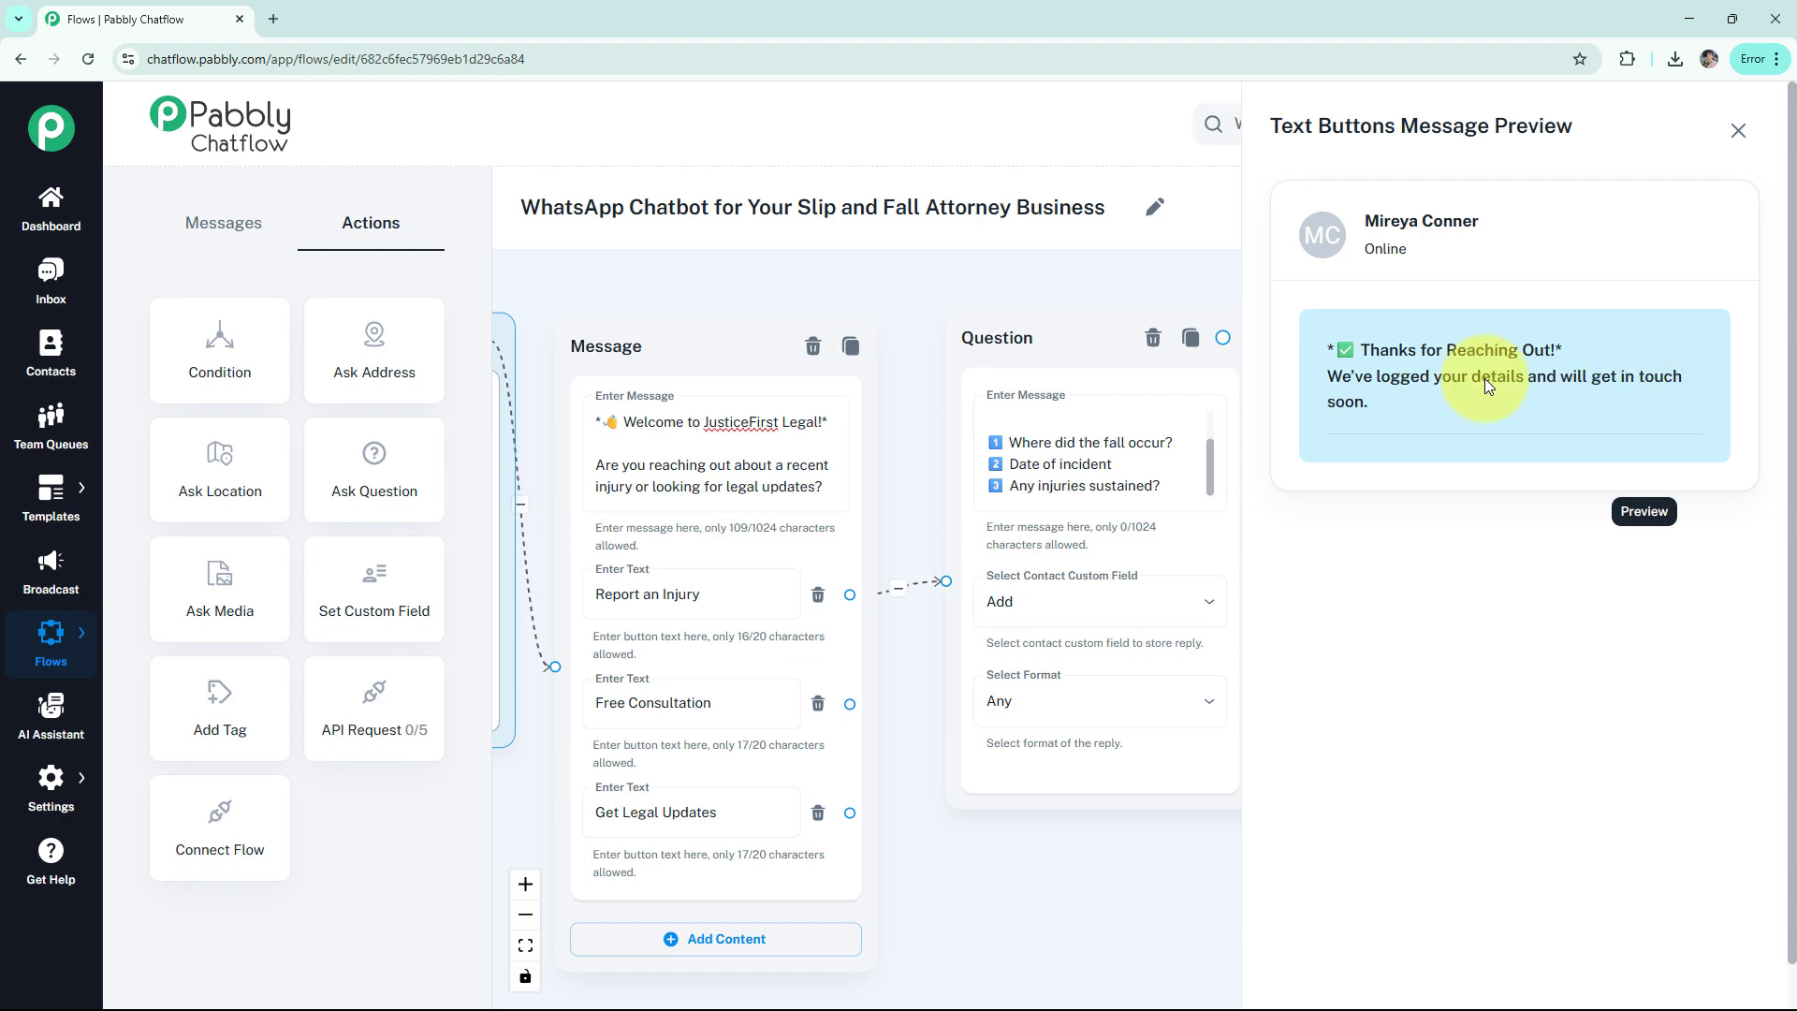
pyautogui.click(1738, 130)
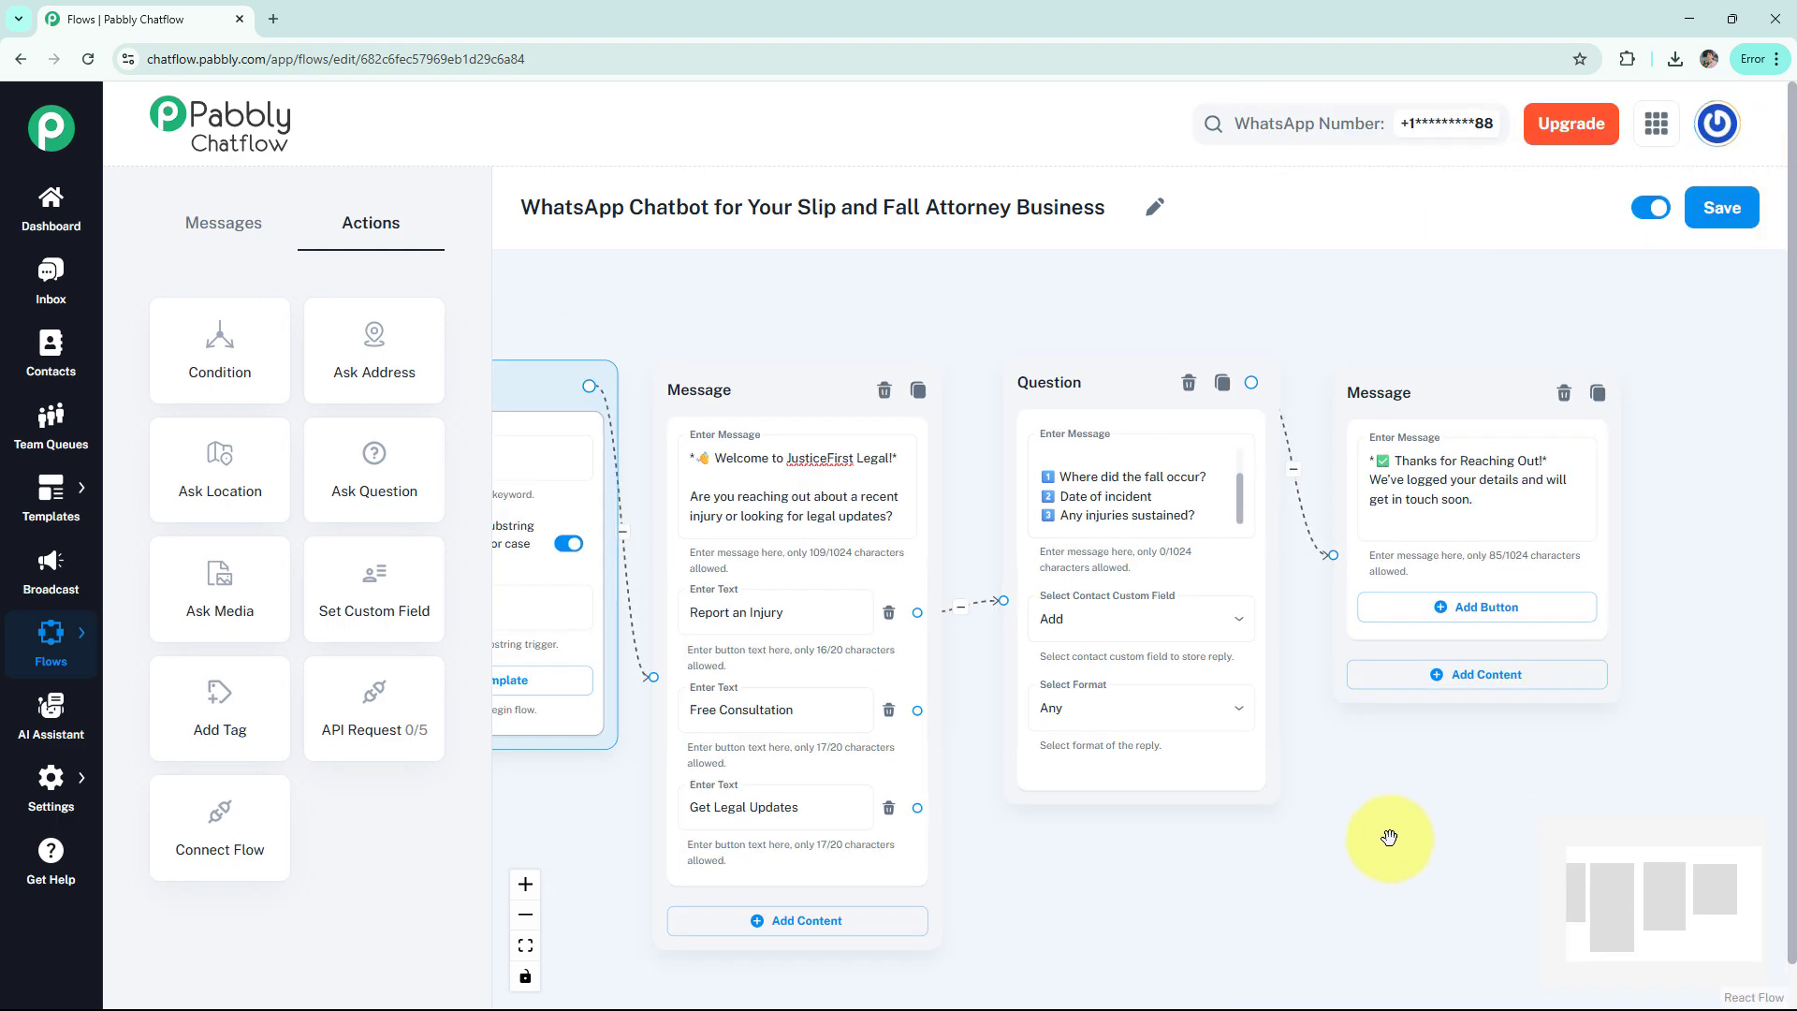
pyautogui.moveTo(1390, 836); pyautogui.dragTo(1432, 740)
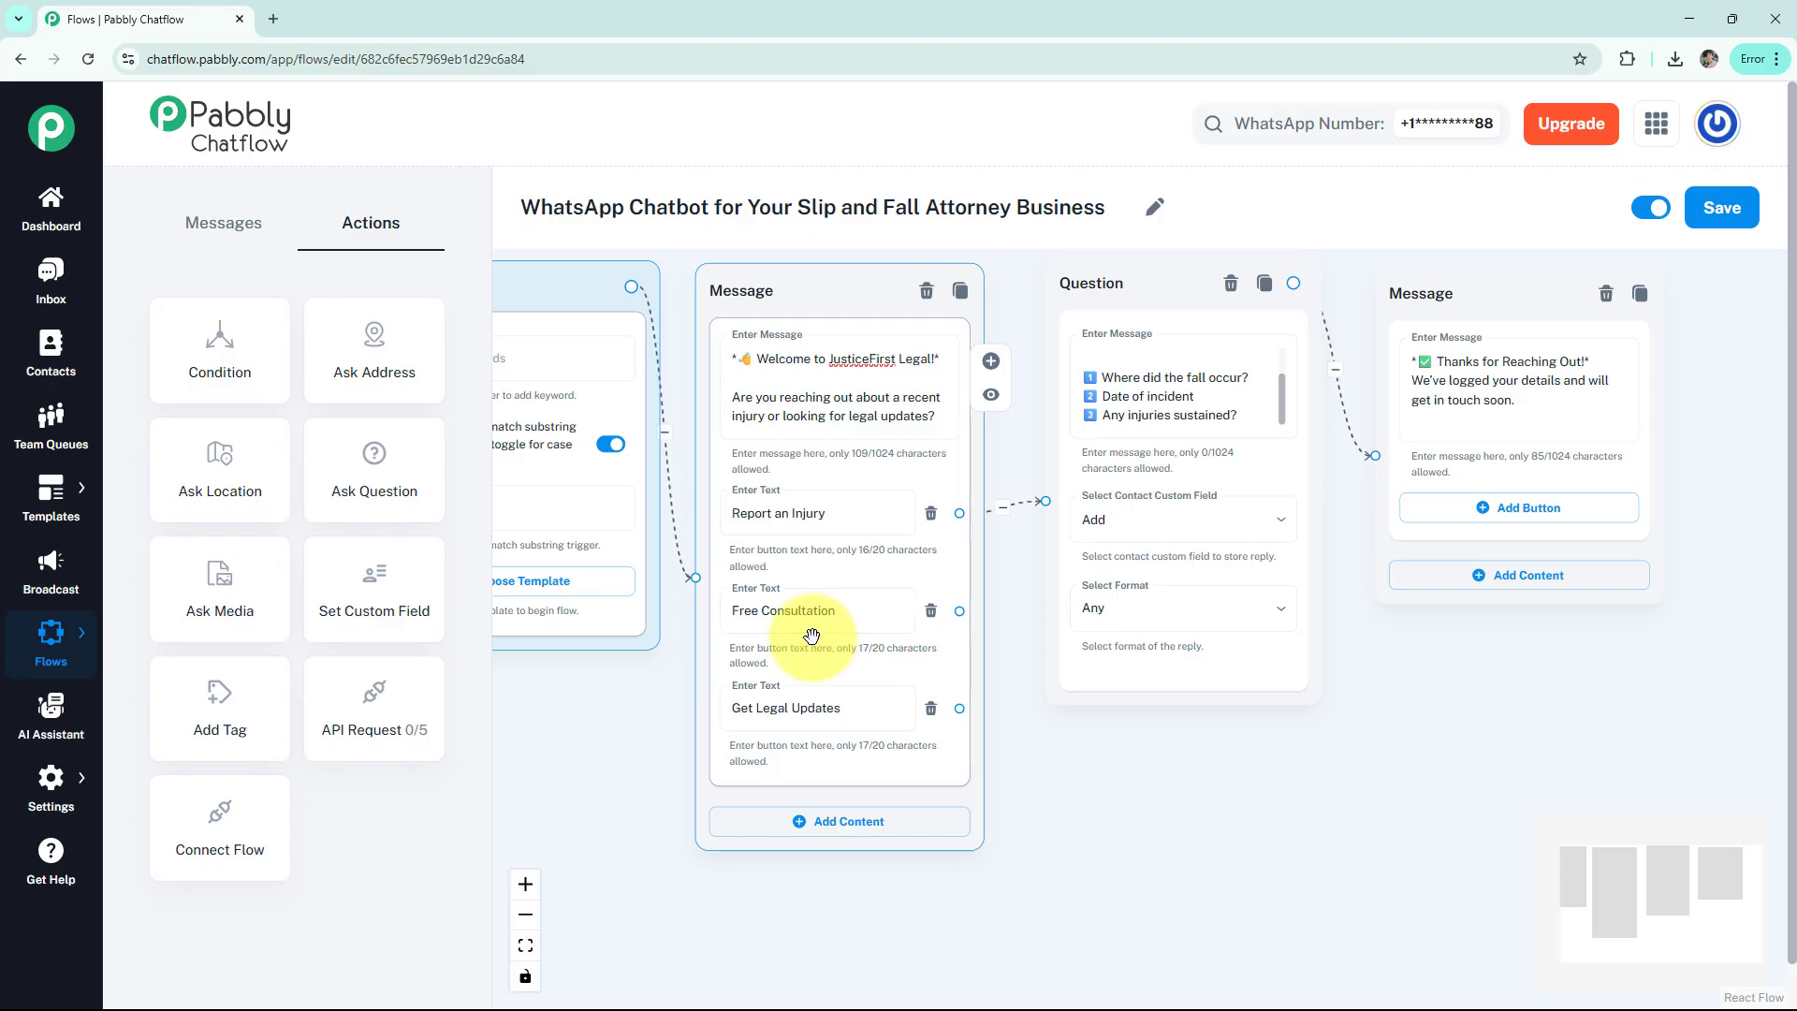
# Add a second Question node asking for full name, contact number and preferred date/time
pyautogui.moveTo(368, 504); pyautogui.dragTo(1207, 762)
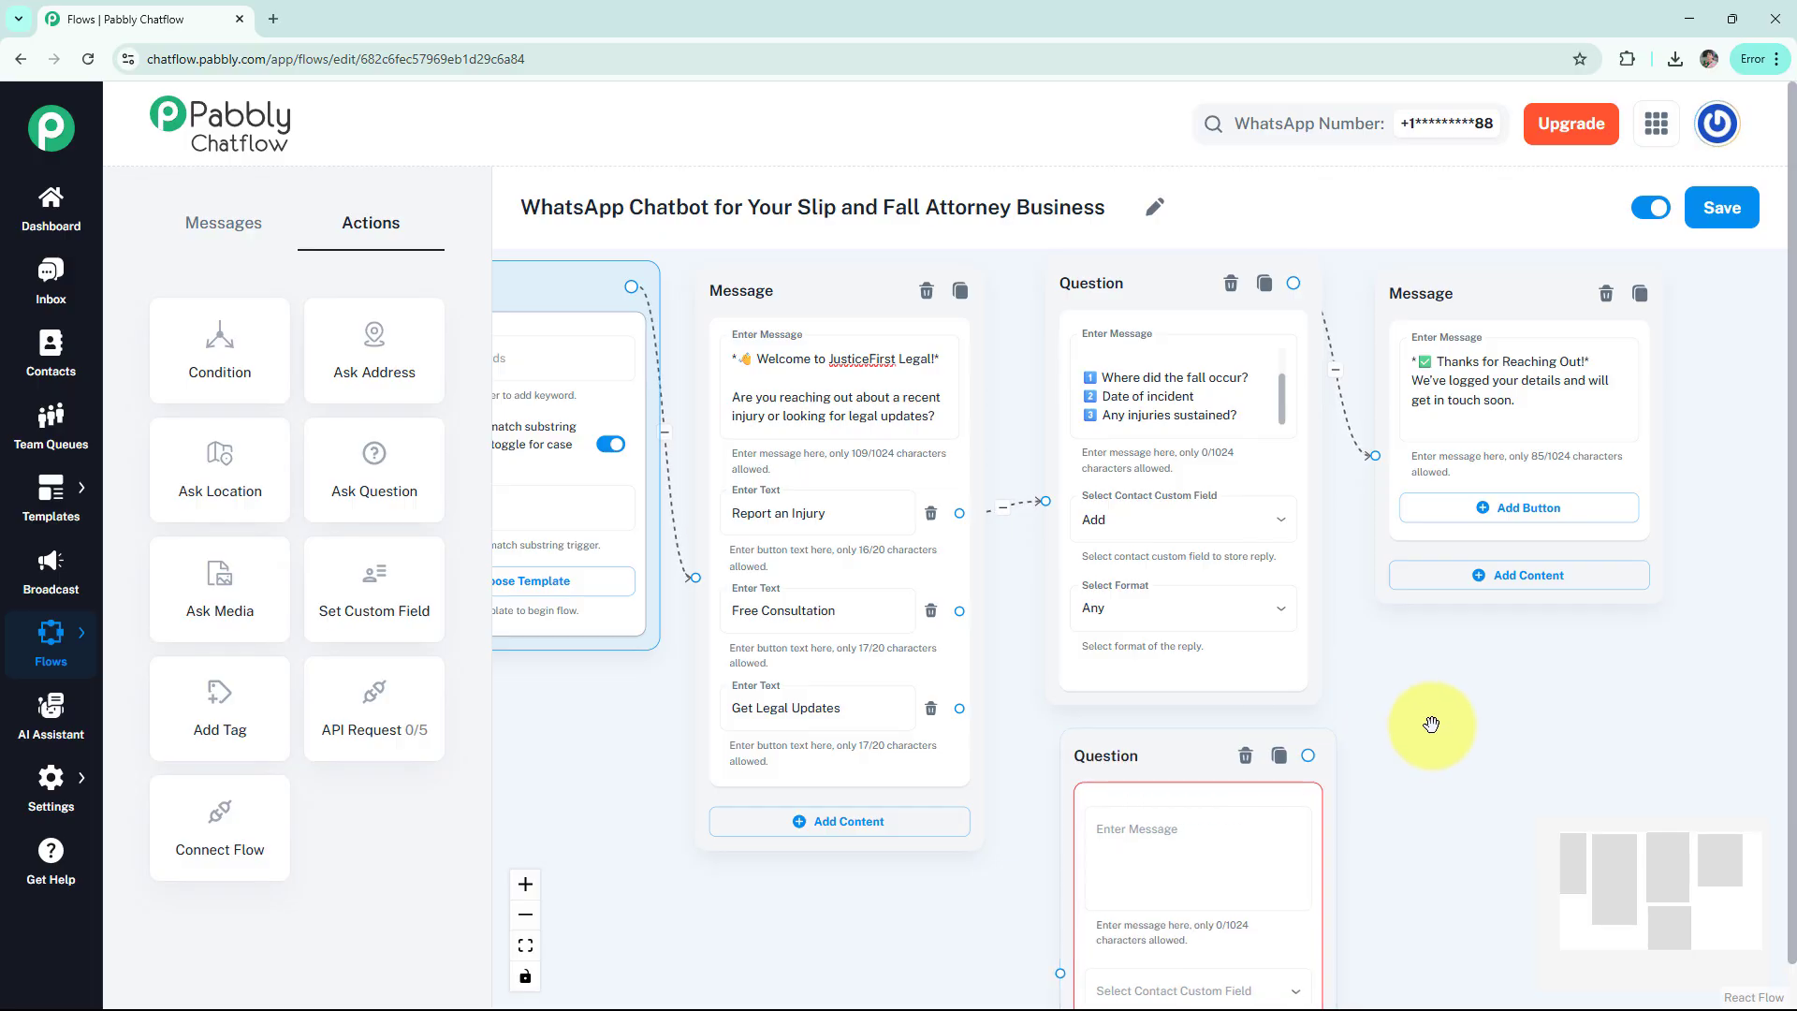
pyautogui.scroll(-5, 1345, 630)
pyautogui.click(1059, 626)
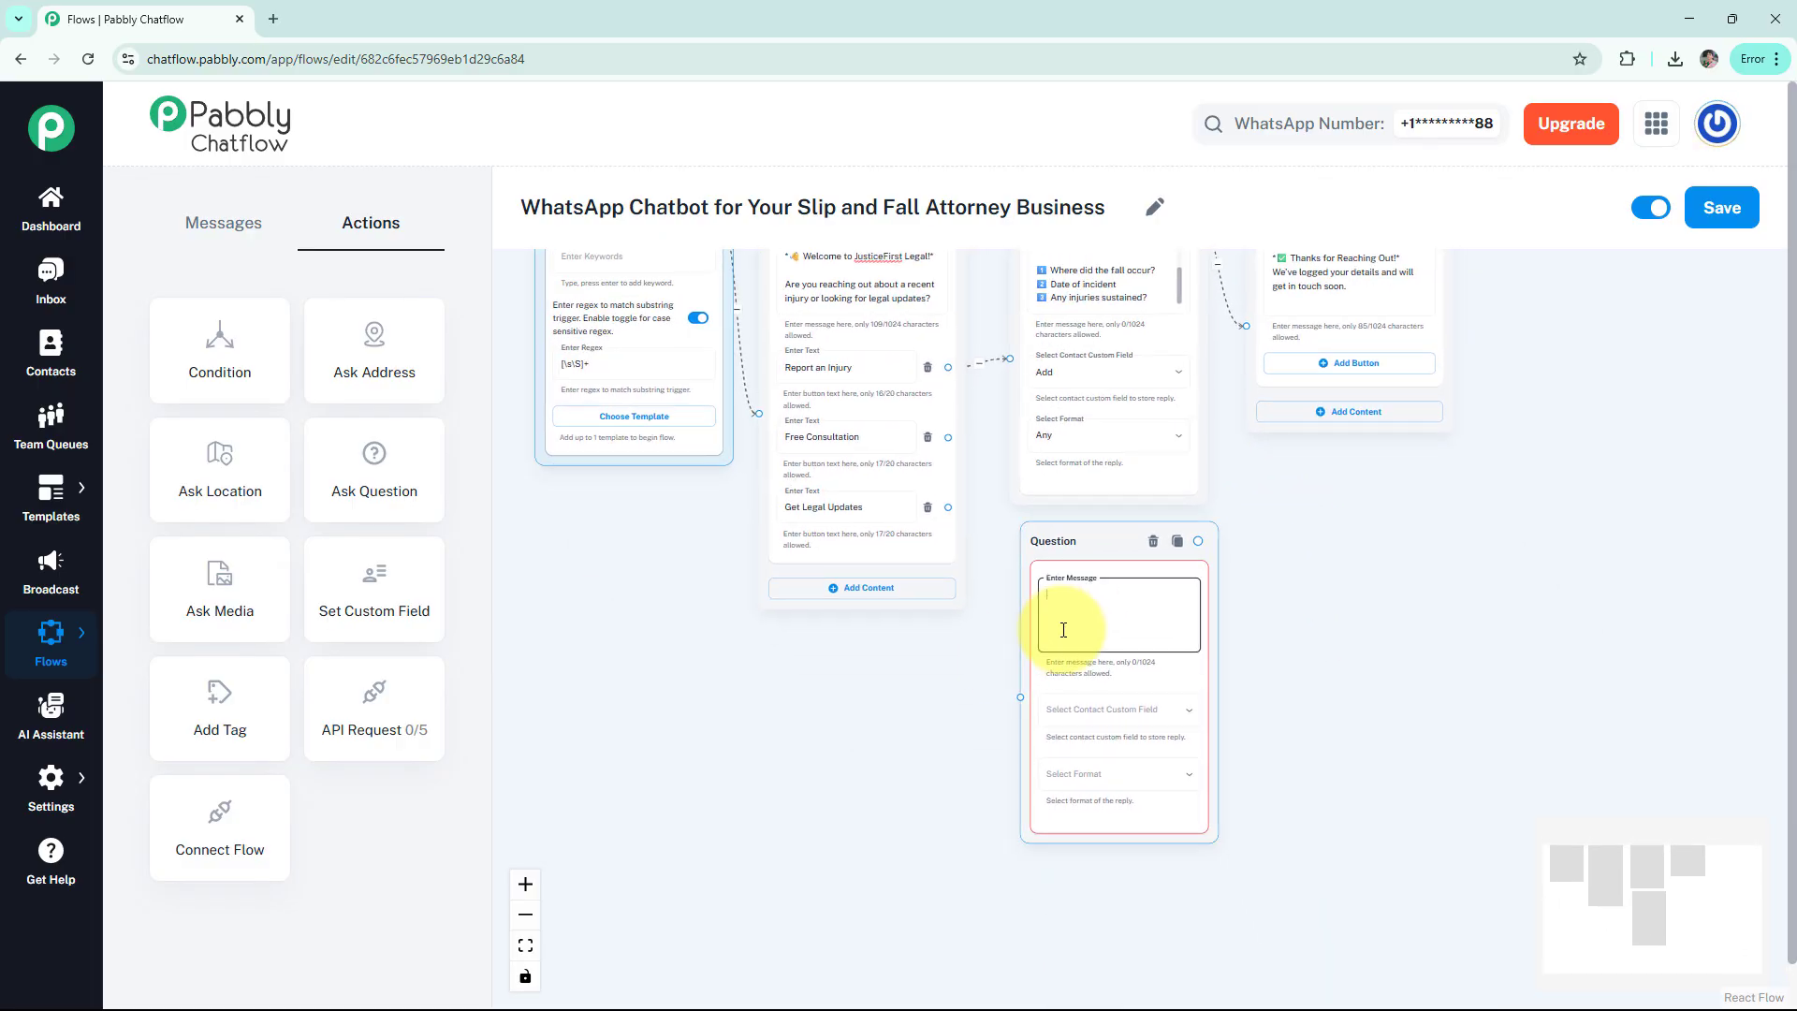
pyautogui.hotkey('ctrl', 'v')
pyautogui.scroll(3, 1180, 618)
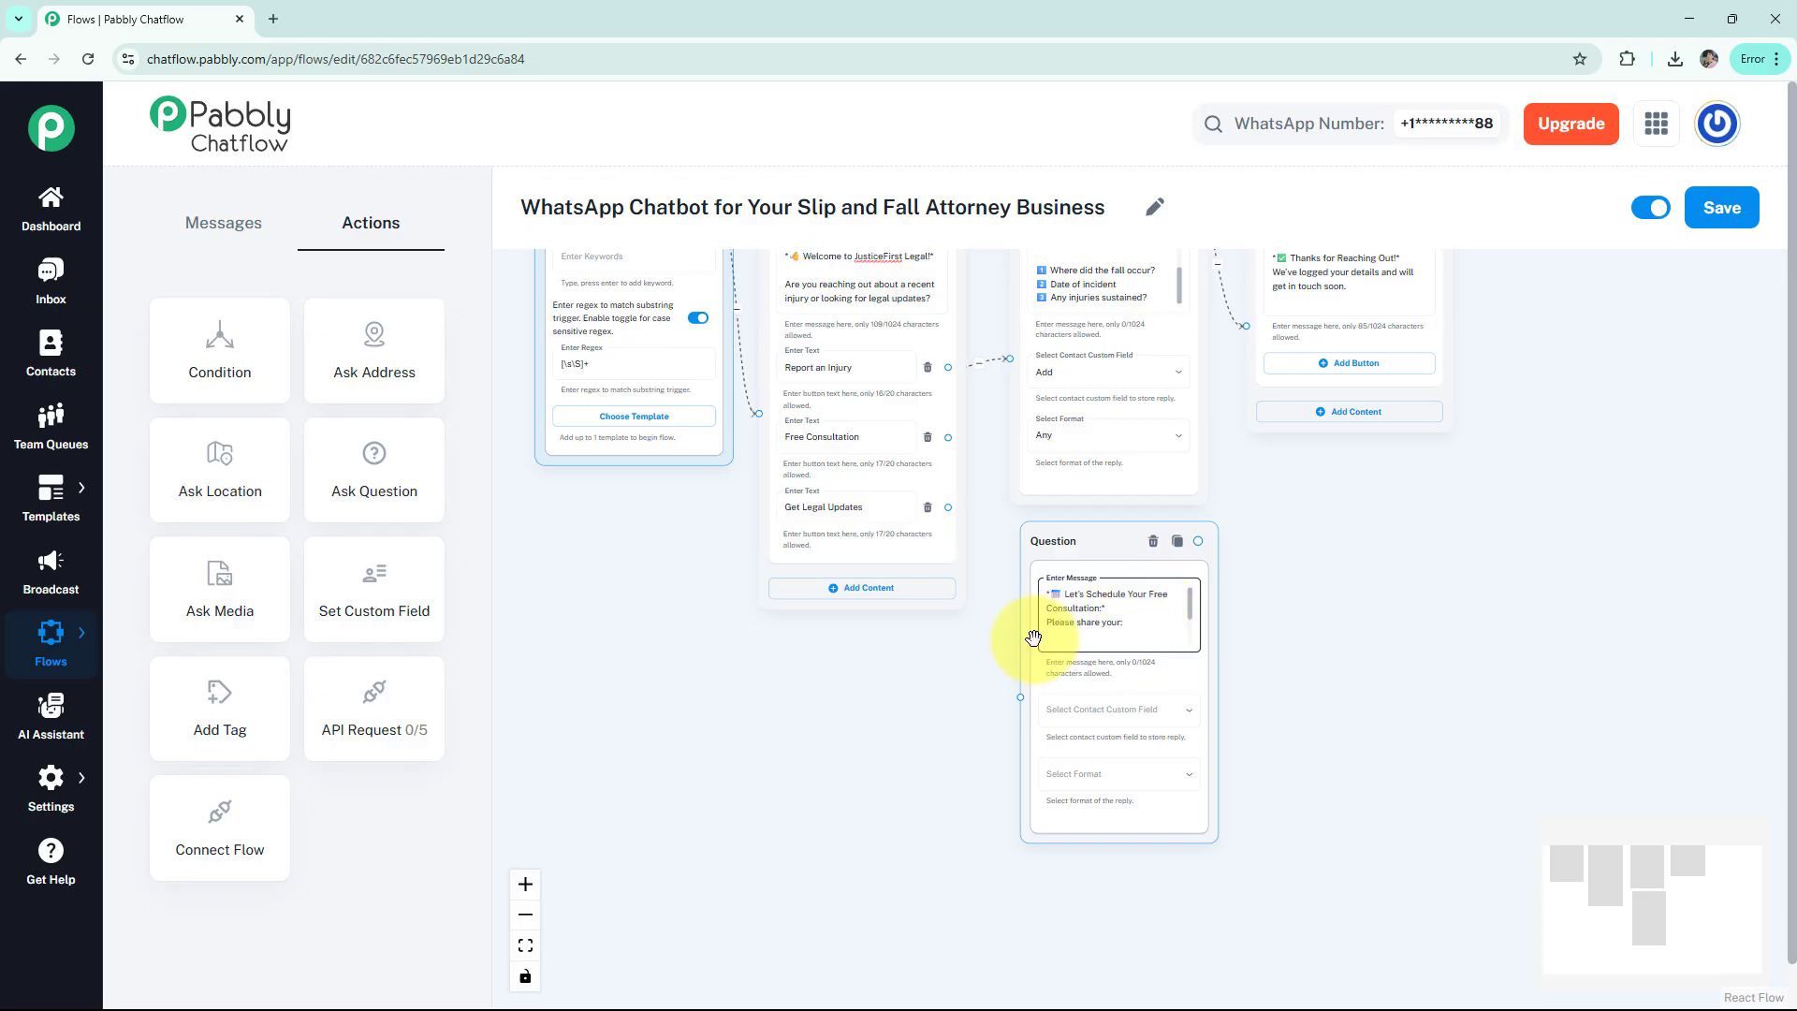
pyautogui.moveTo(1192, 604); pyautogui.dragTo(1195, 638)
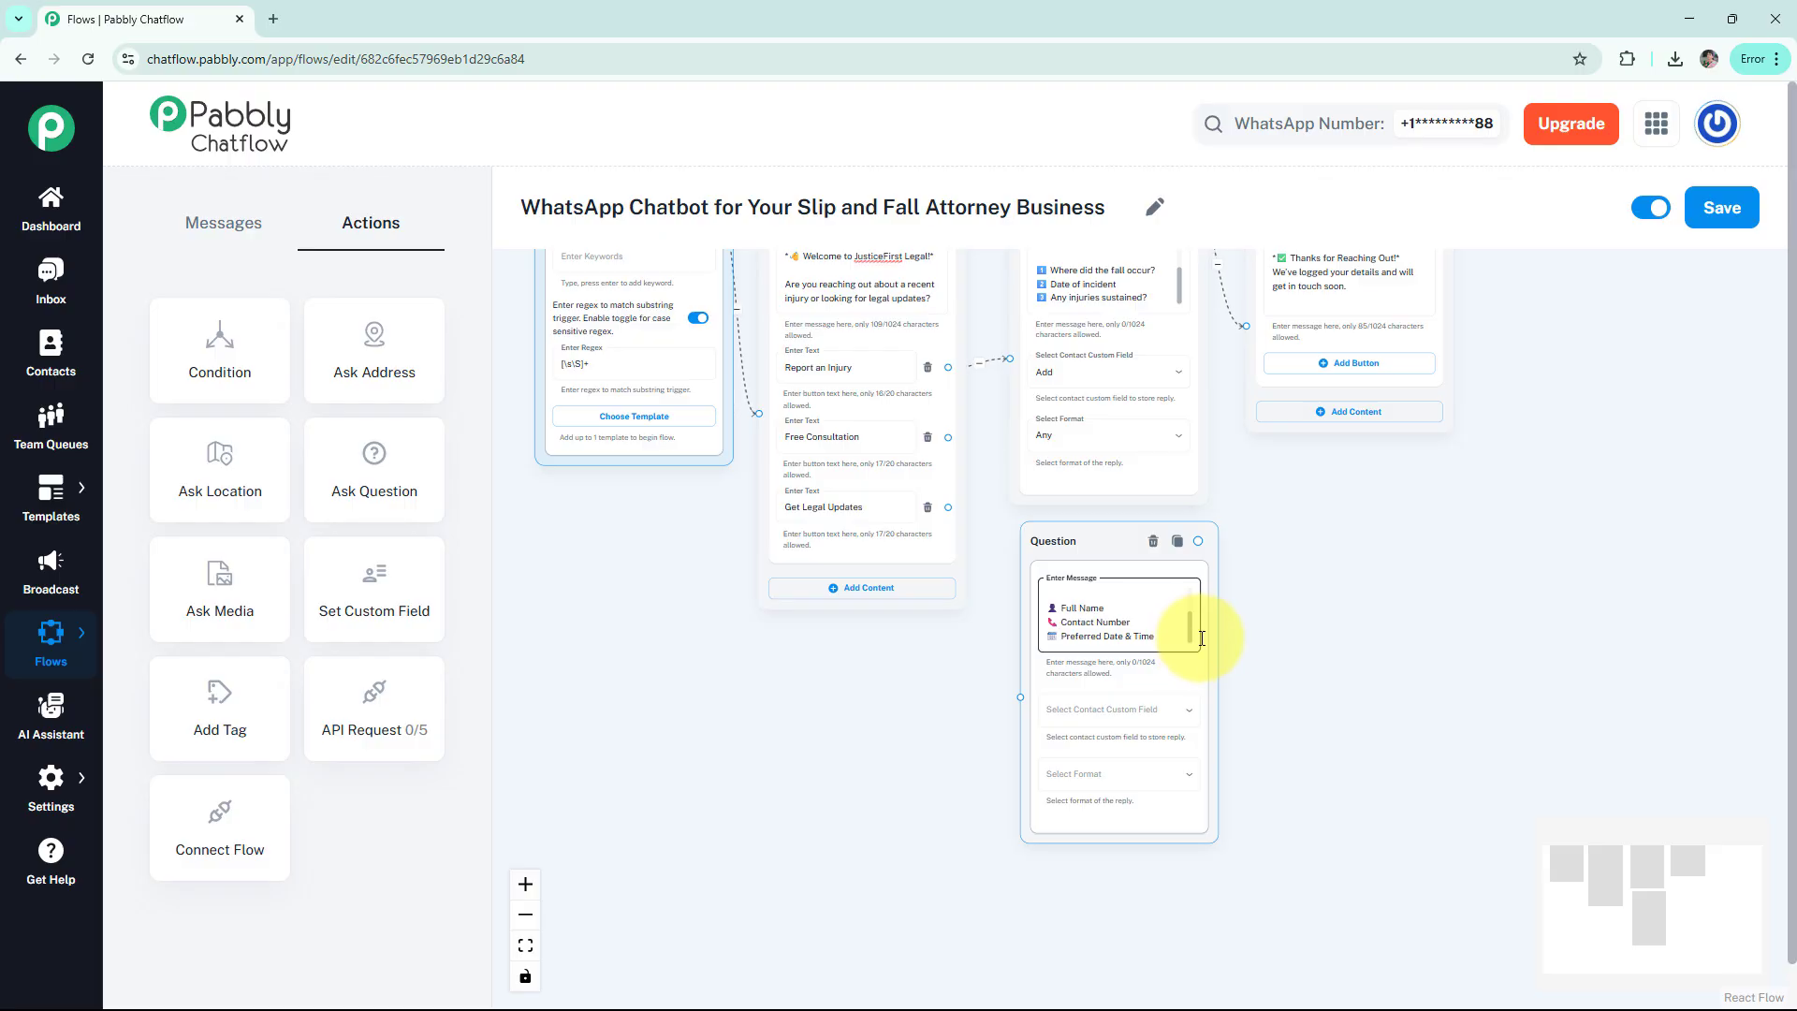
# Store this question's reply in the Add custom field with format Any
pyautogui.click(1103, 713)
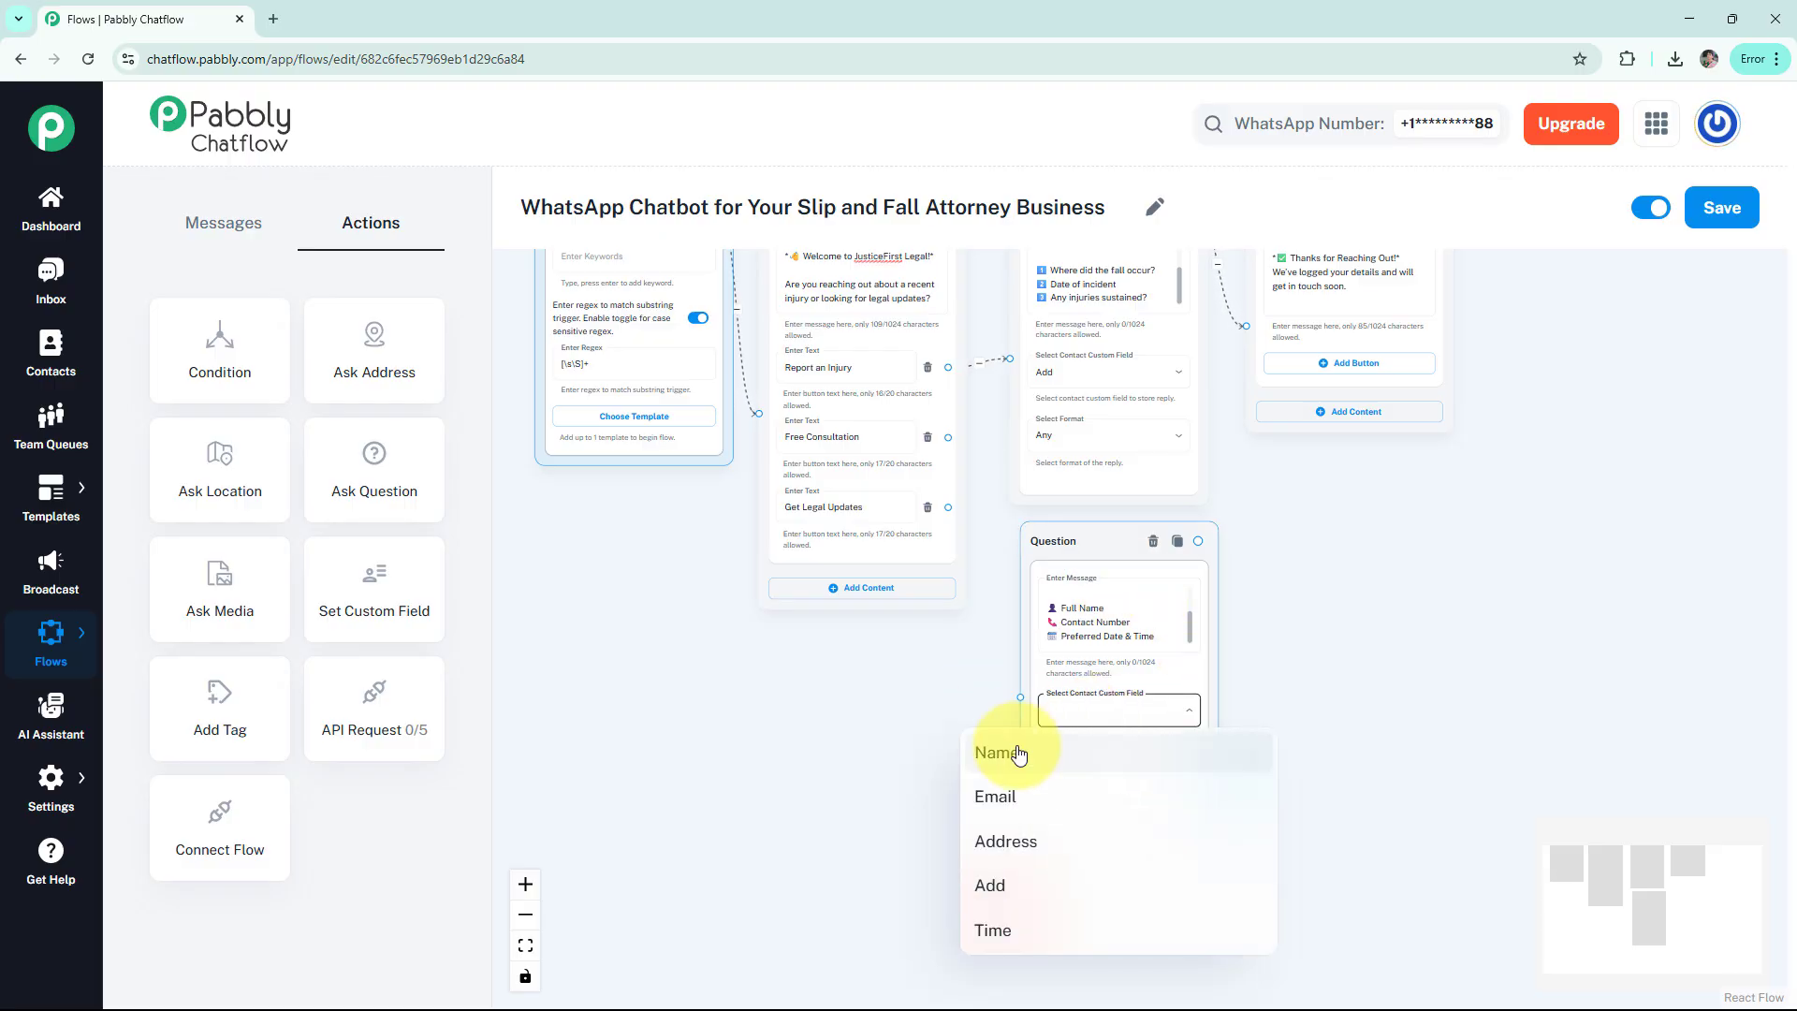
pyautogui.click(1019, 885)
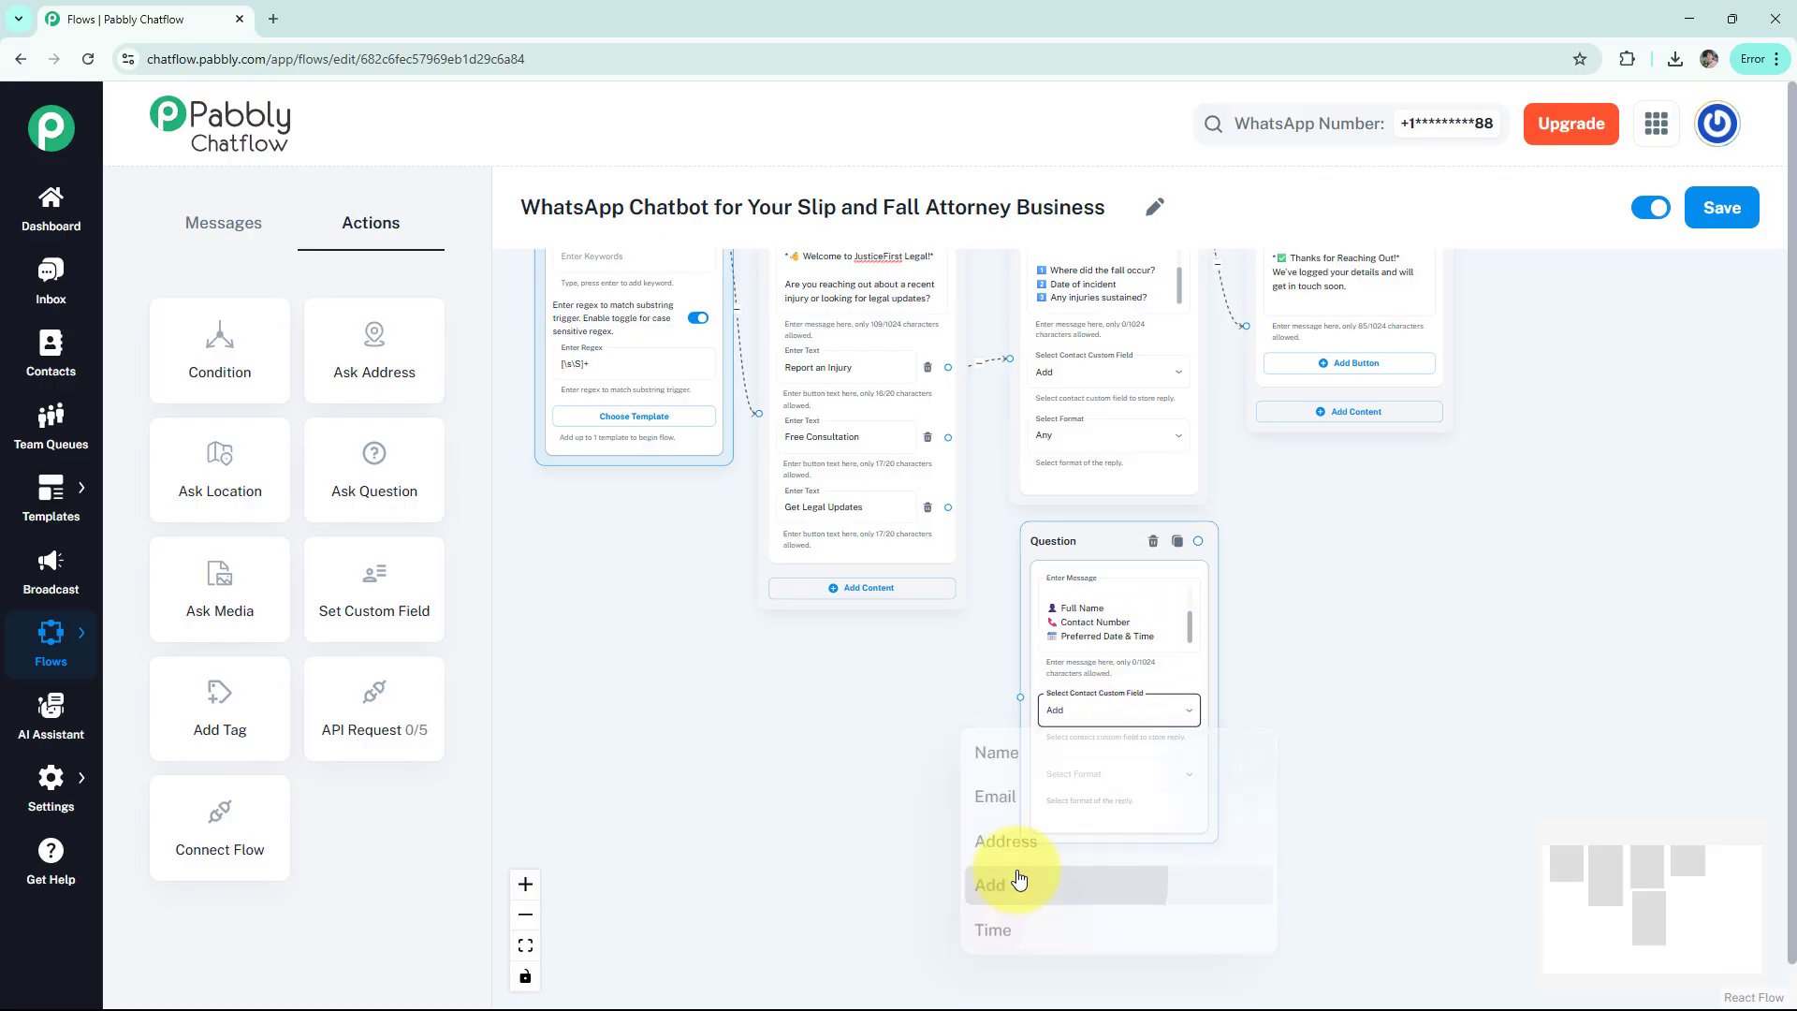
pyautogui.click(1093, 791)
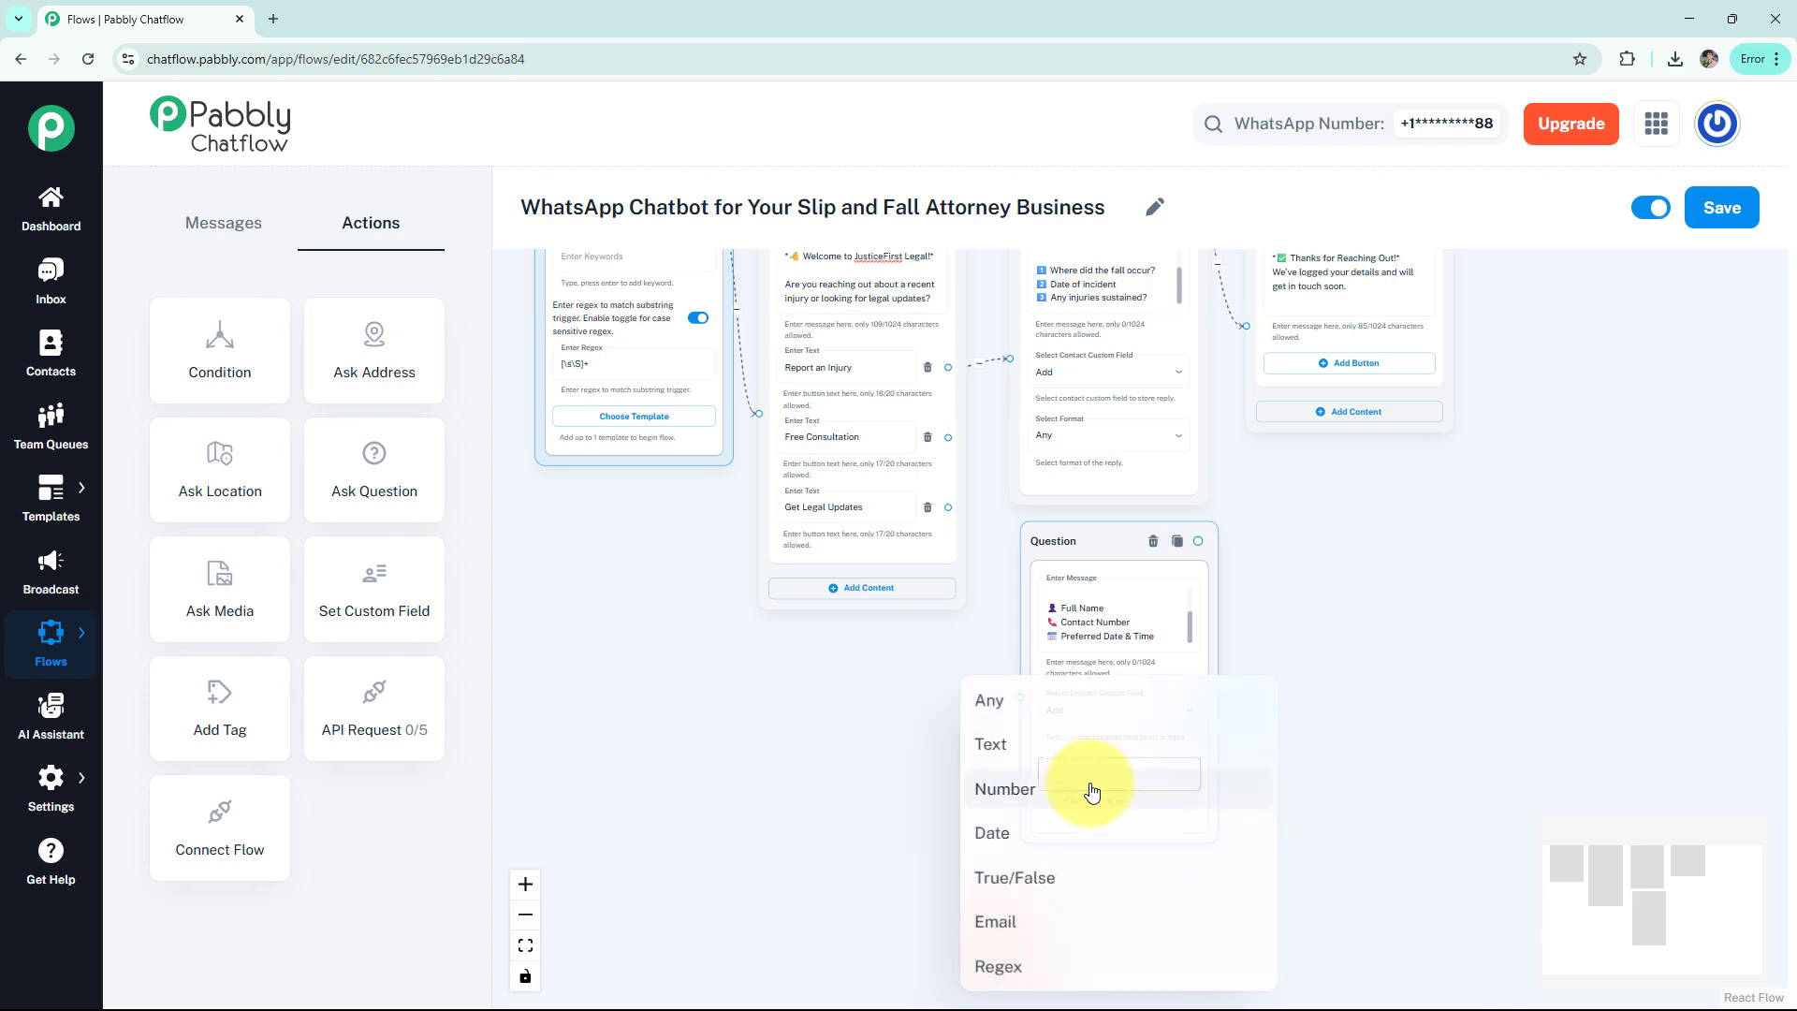
pyautogui.click(1025, 709)
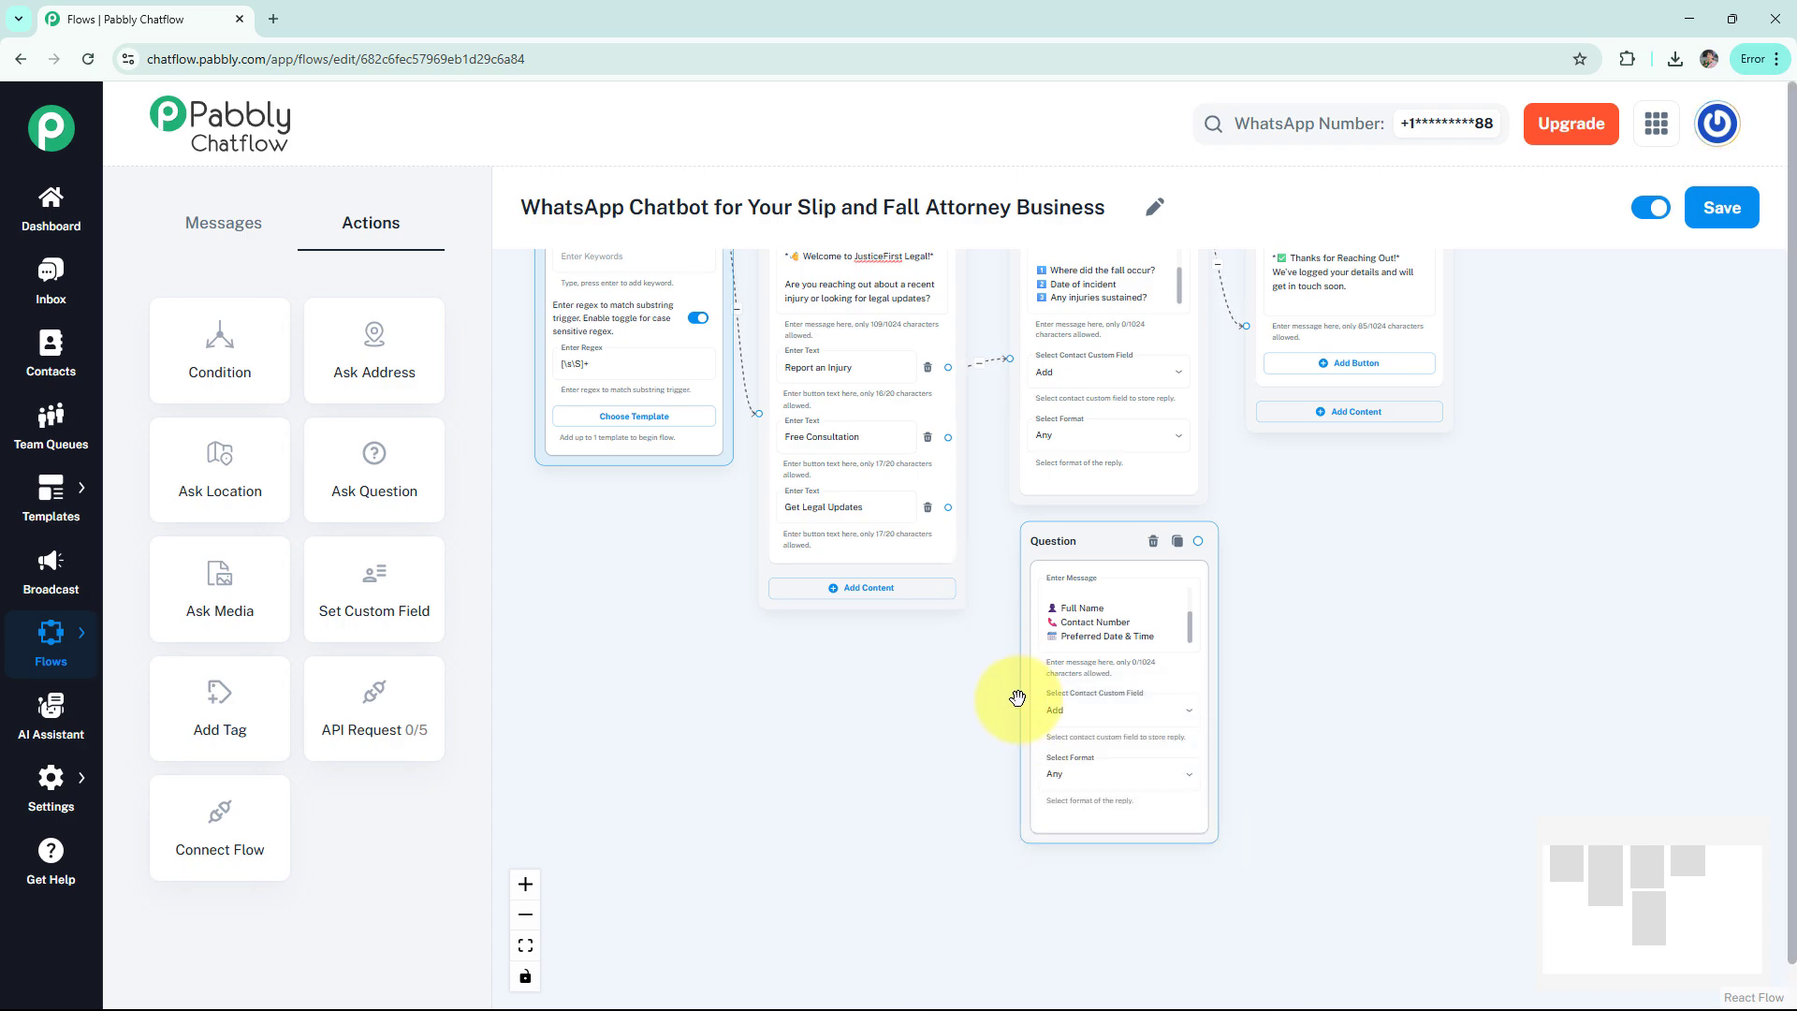
# Connect Free Consultation to the new question and the question to the Thanks message
pyautogui.moveTo(1019, 697); pyautogui.dragTo(948, 437)
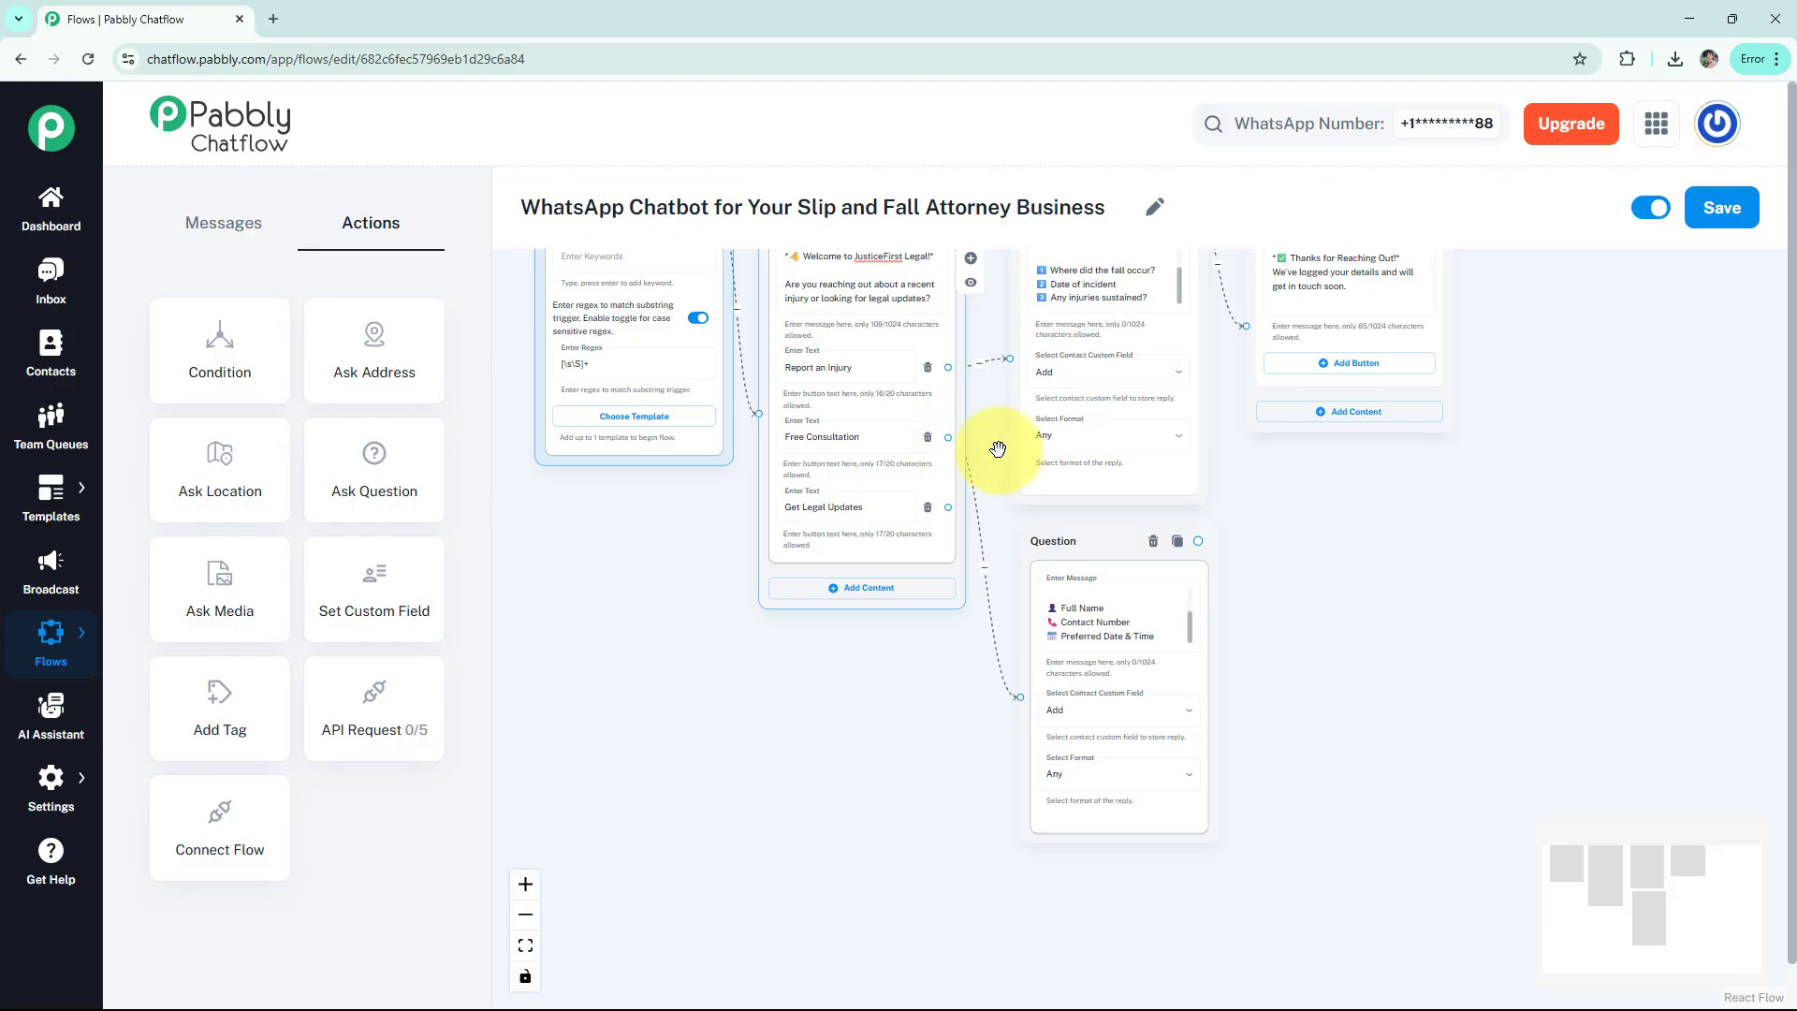
pyautogui.click(1202, 599)
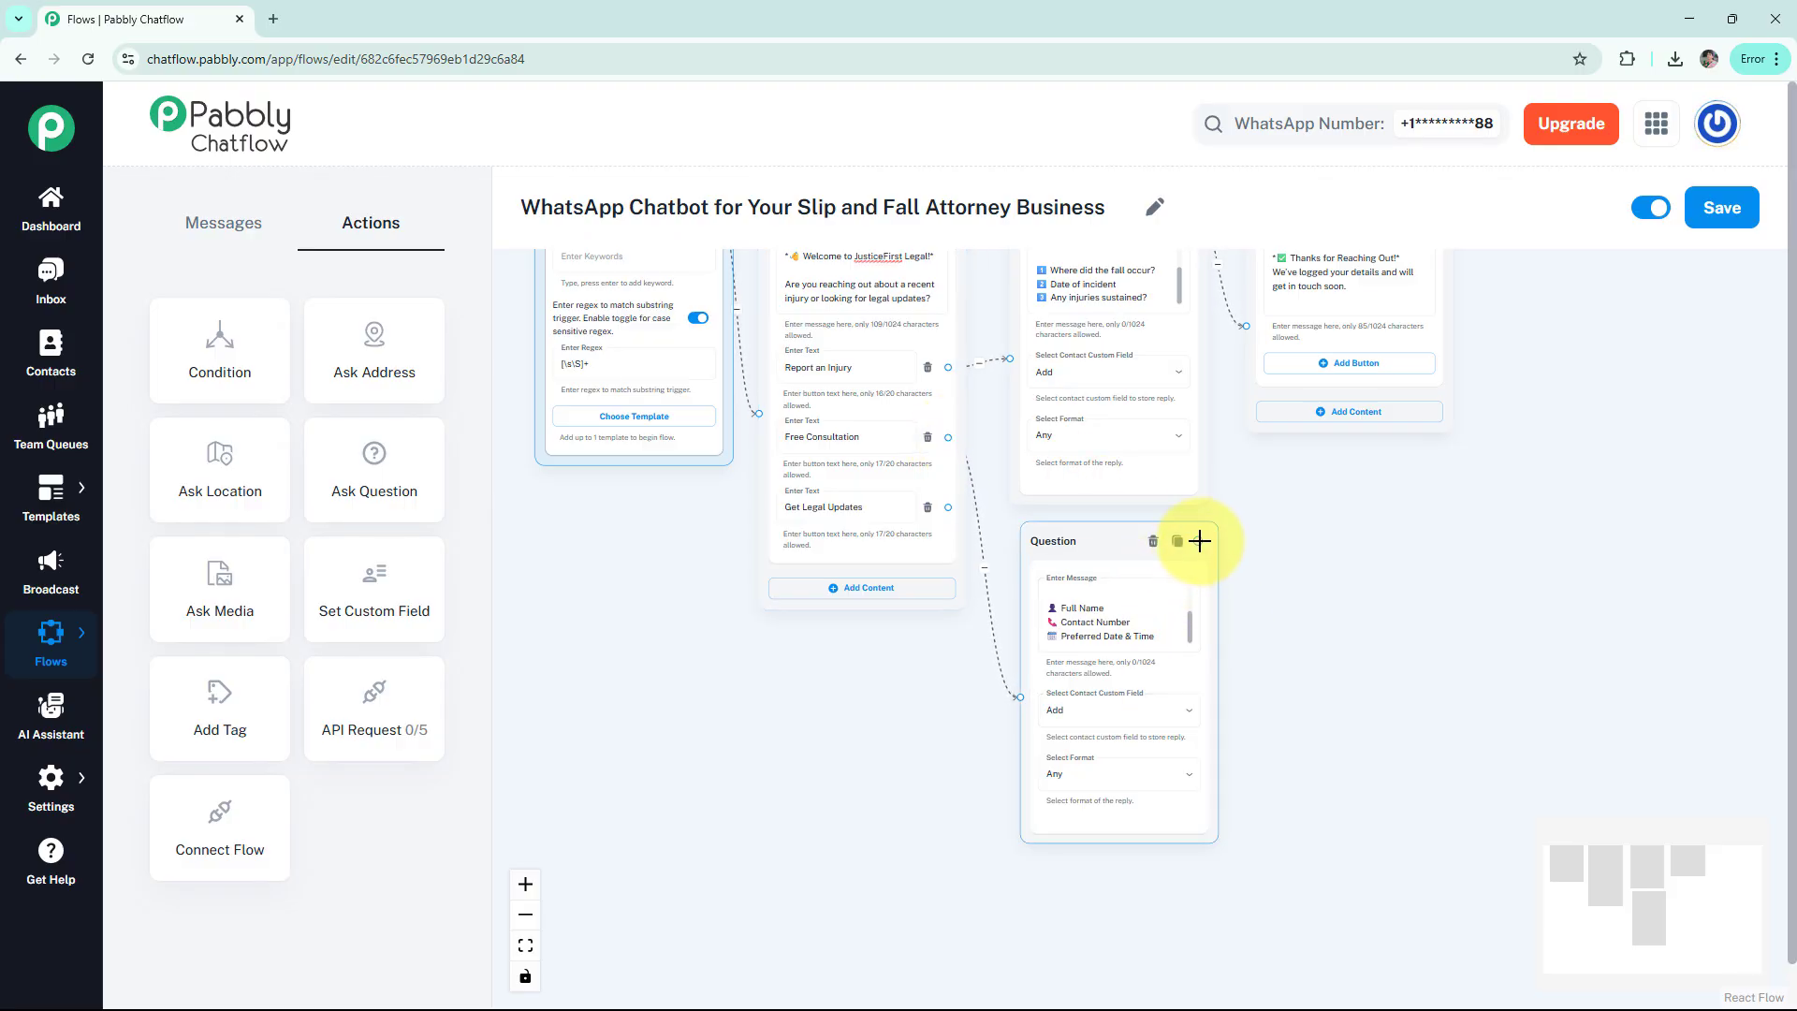
pyautogui.moveTo(1199, 541); pyautogui.dragTo(1245, 330)
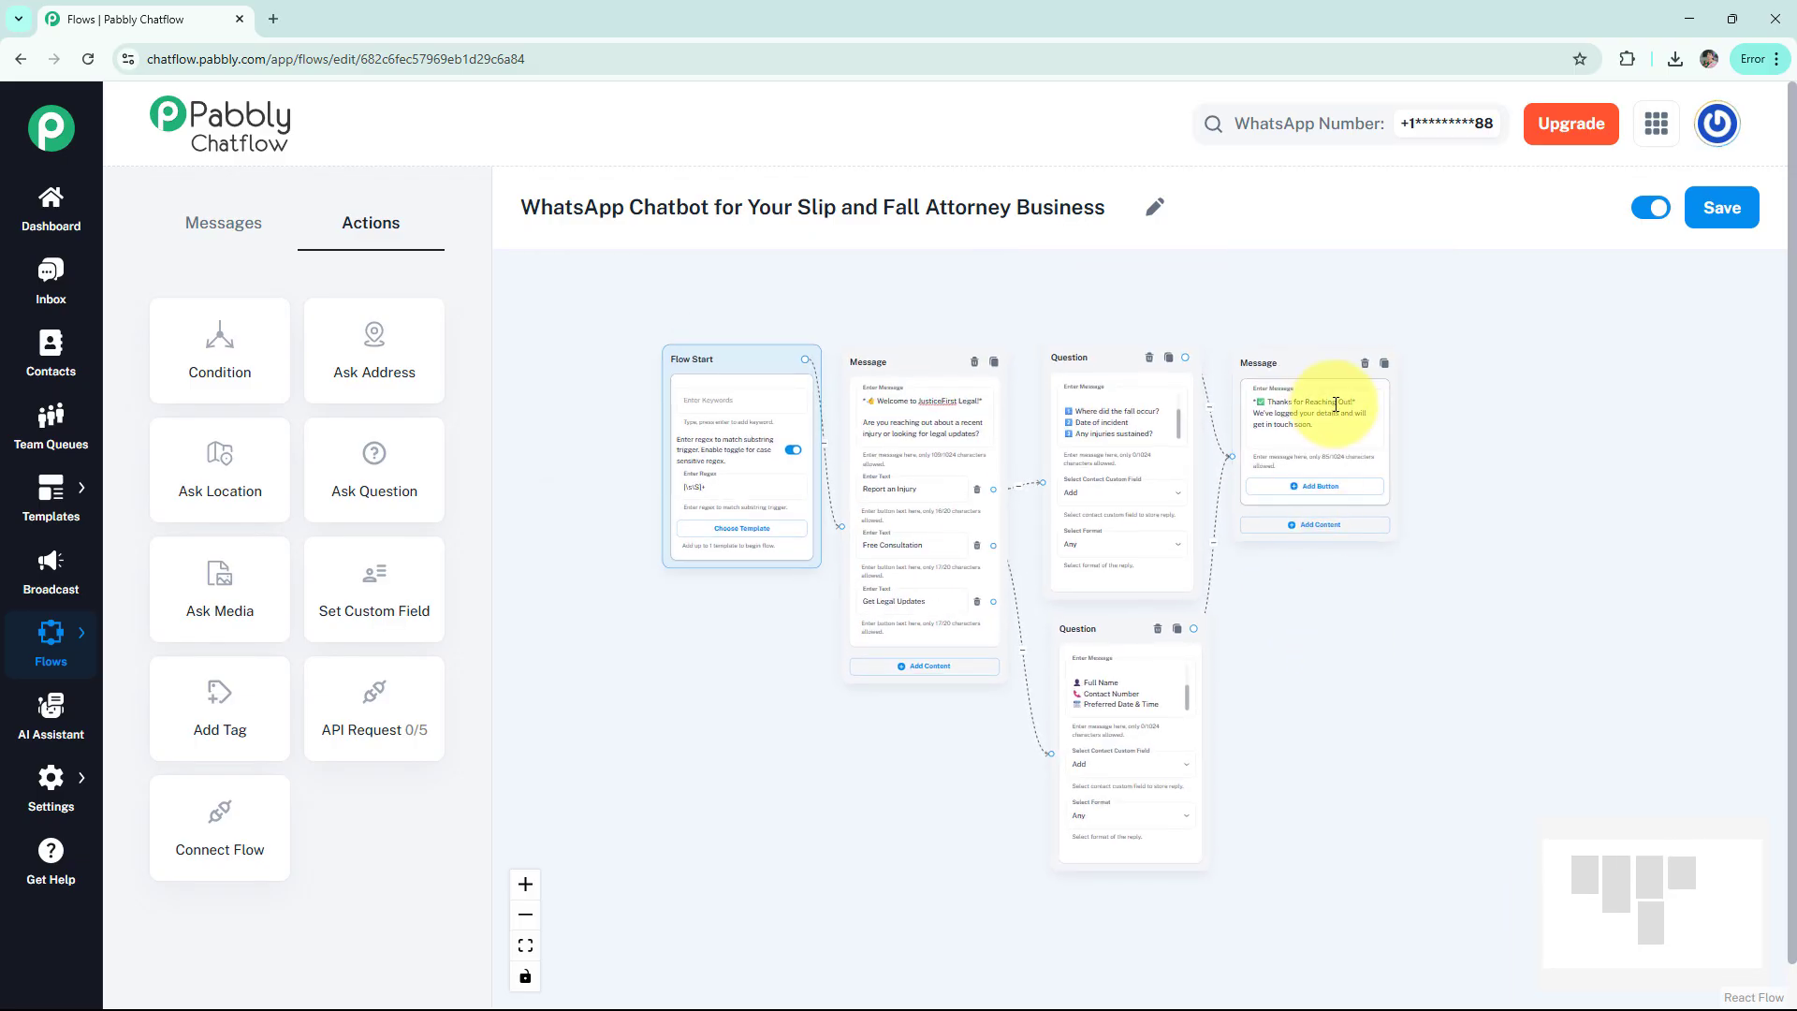
# Finish linking the consultation question to Thanks, then add a text Message node from Get Legal Updates
pyautogui.click(1320, 453)
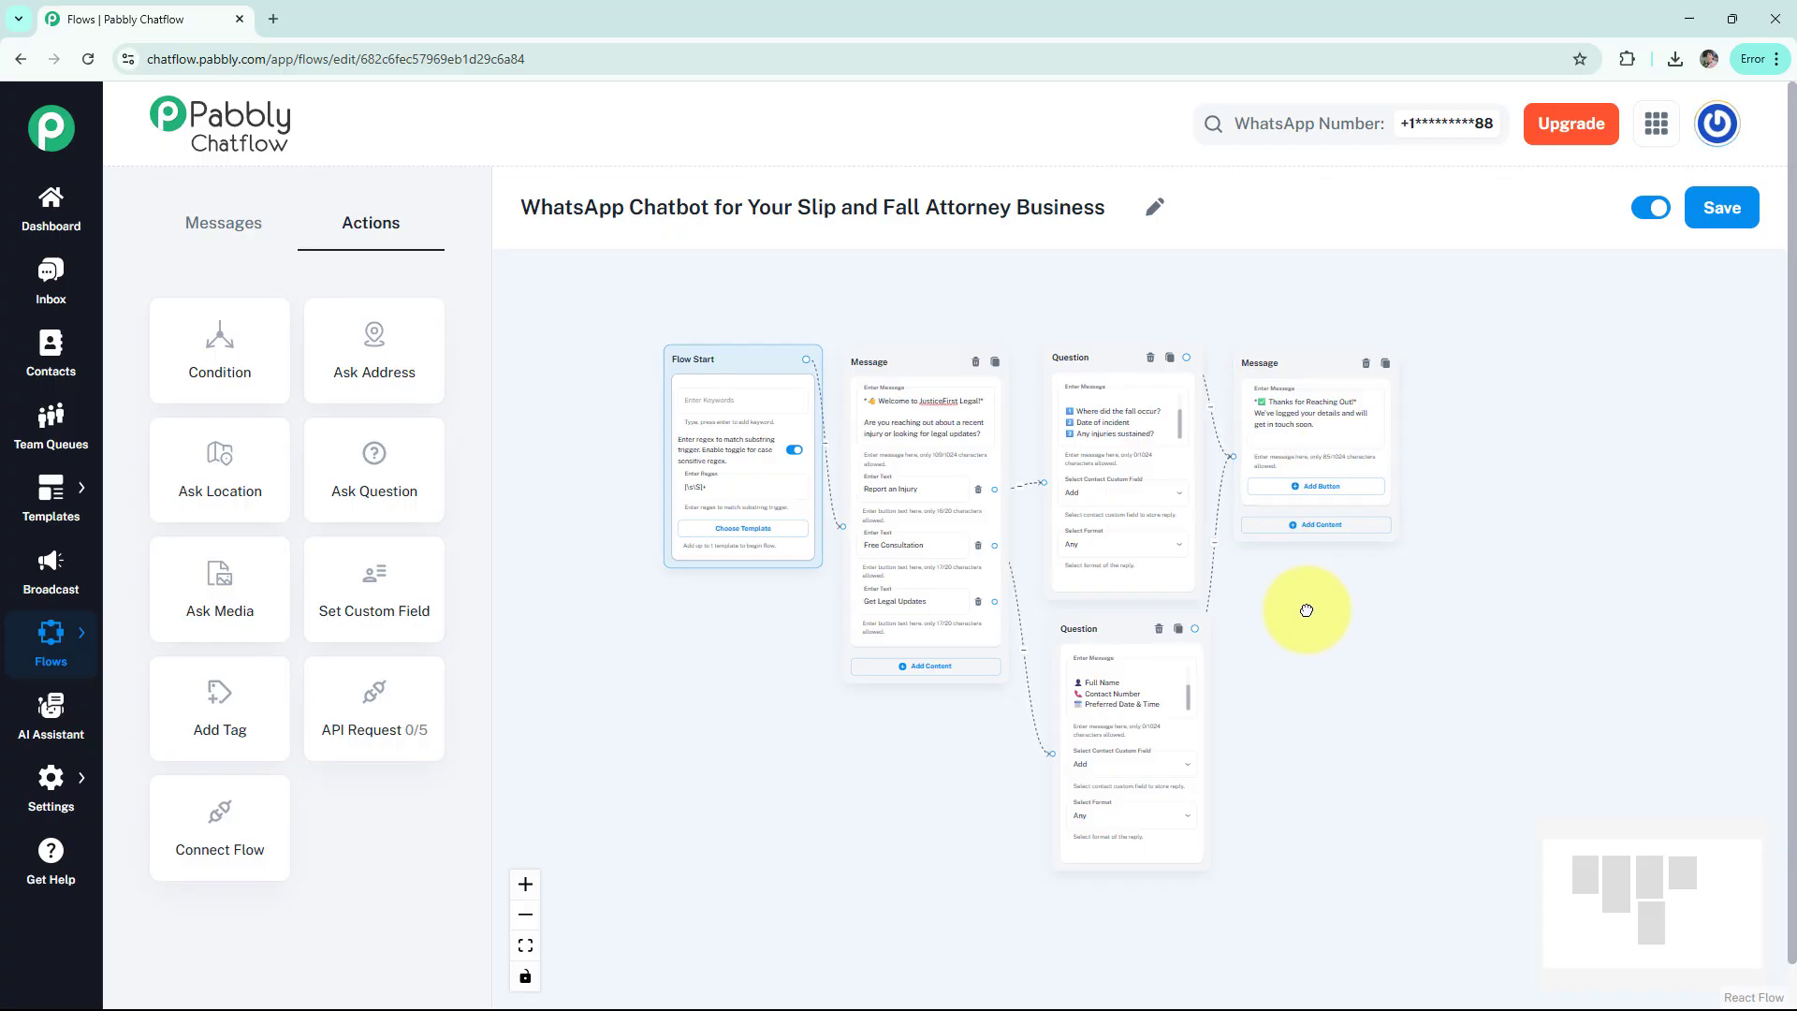
pyautogui.scroll(-3, 1216, 562)
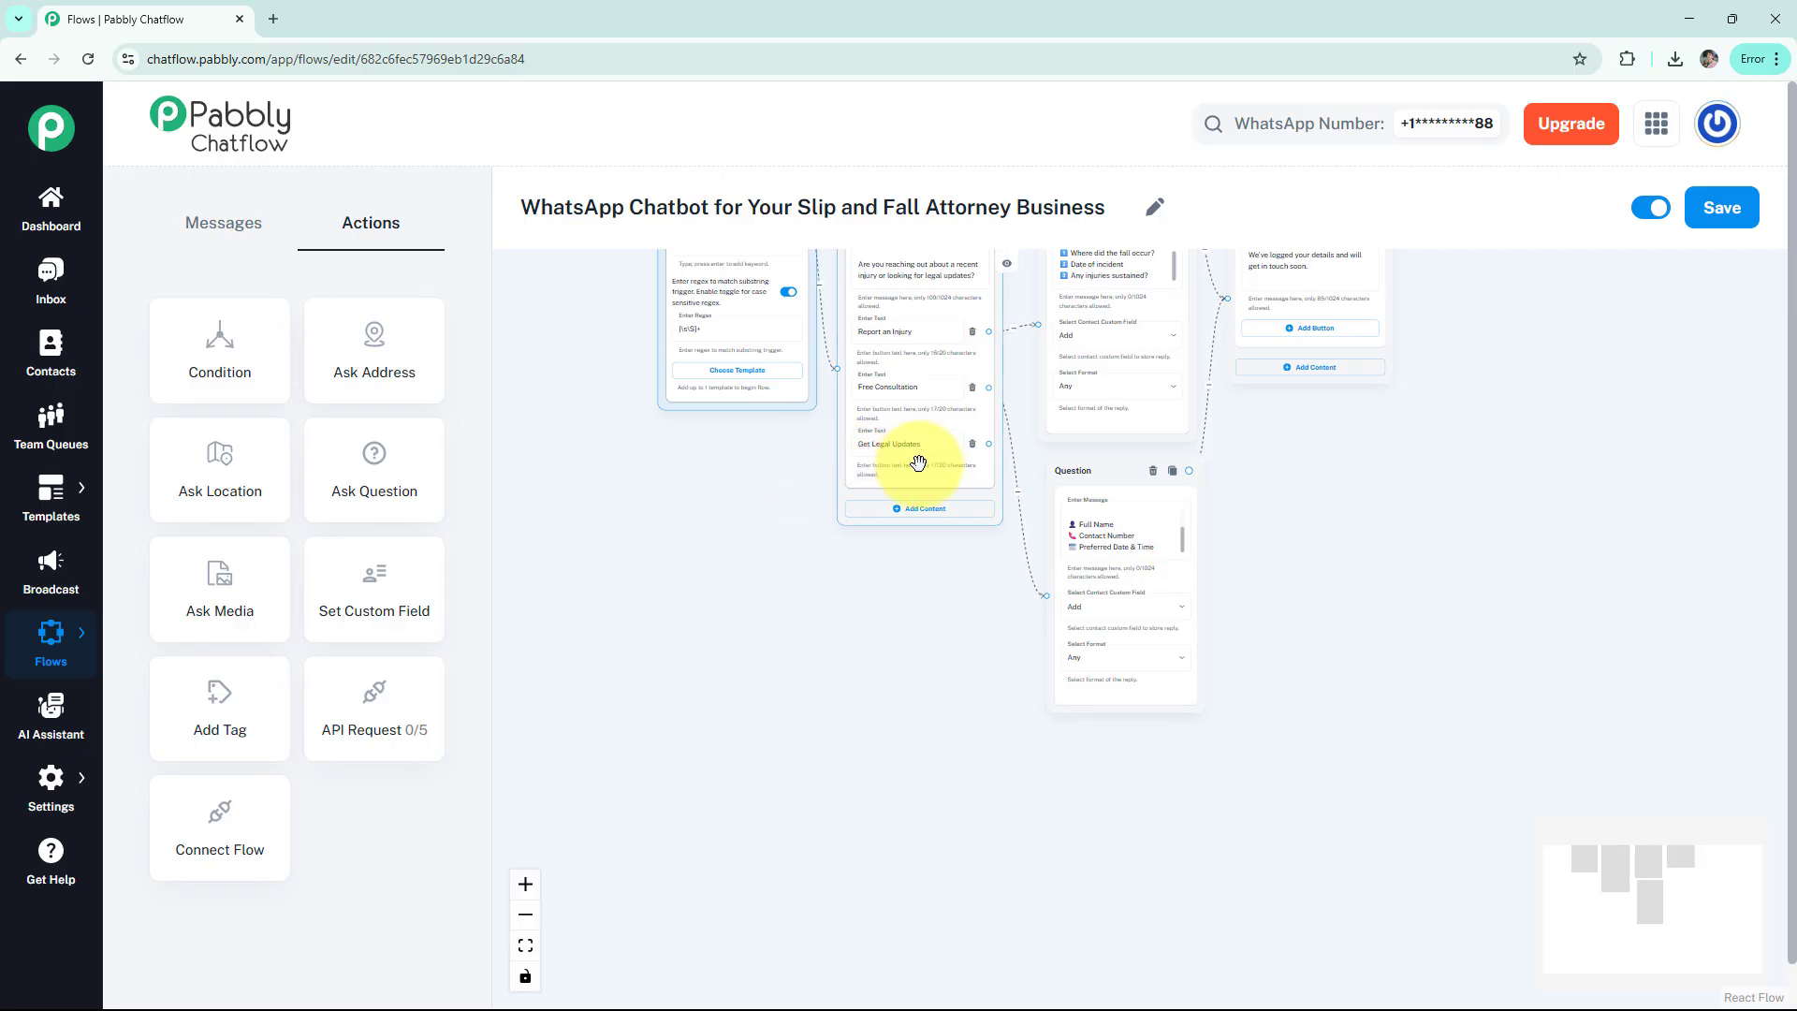
pyautogui.moveTo(990, 444); pyautogui.dragTo(1002, 676)
pyautogui.moveTo(1050, 775); pyautogui.dragTo(1108, 760)
pyautogui.click(1065, 803)
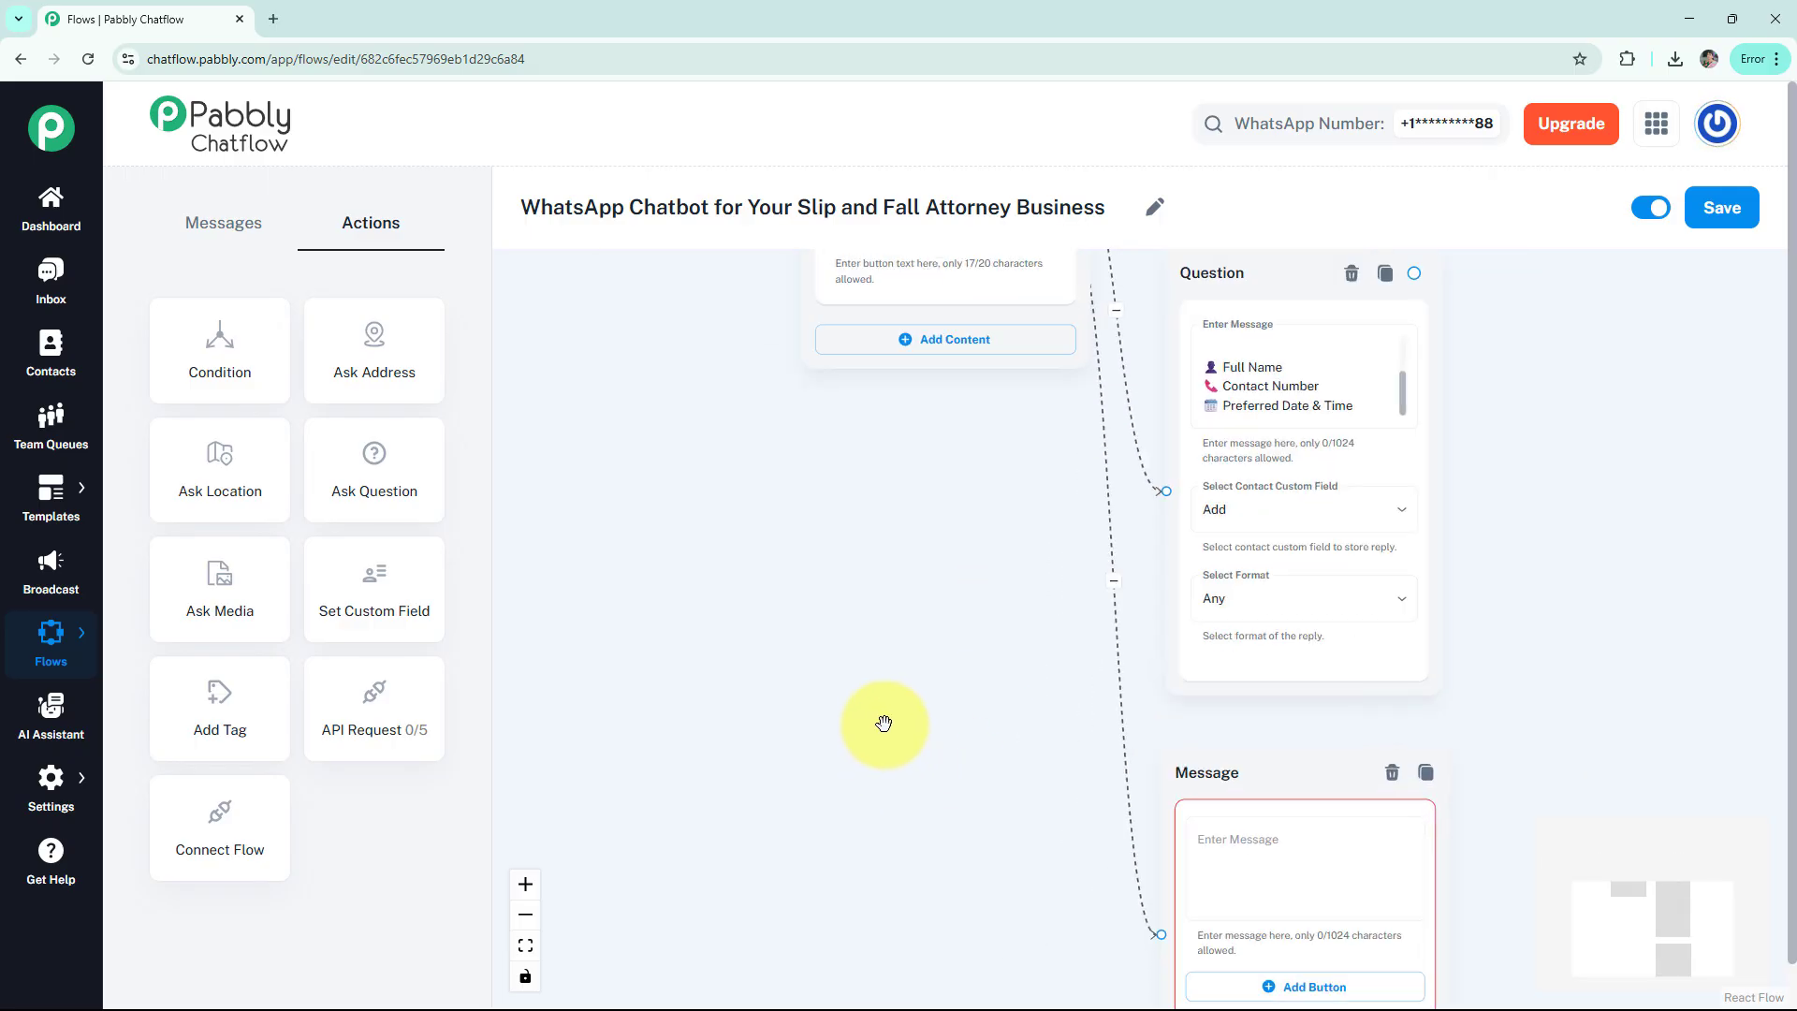
# Fill the message with the 'You're Subscribed!' law-updates text, preview it, and add a blank button
pyautogui.click(1068, 554)
pyautogui.write("*📰 You're Subscribed!* We'll send you important updates about:  ⚖️ Slip & Fall Law Changes 💼 Compensation Tips 📍 New Case Wins  Need help with anything else?")
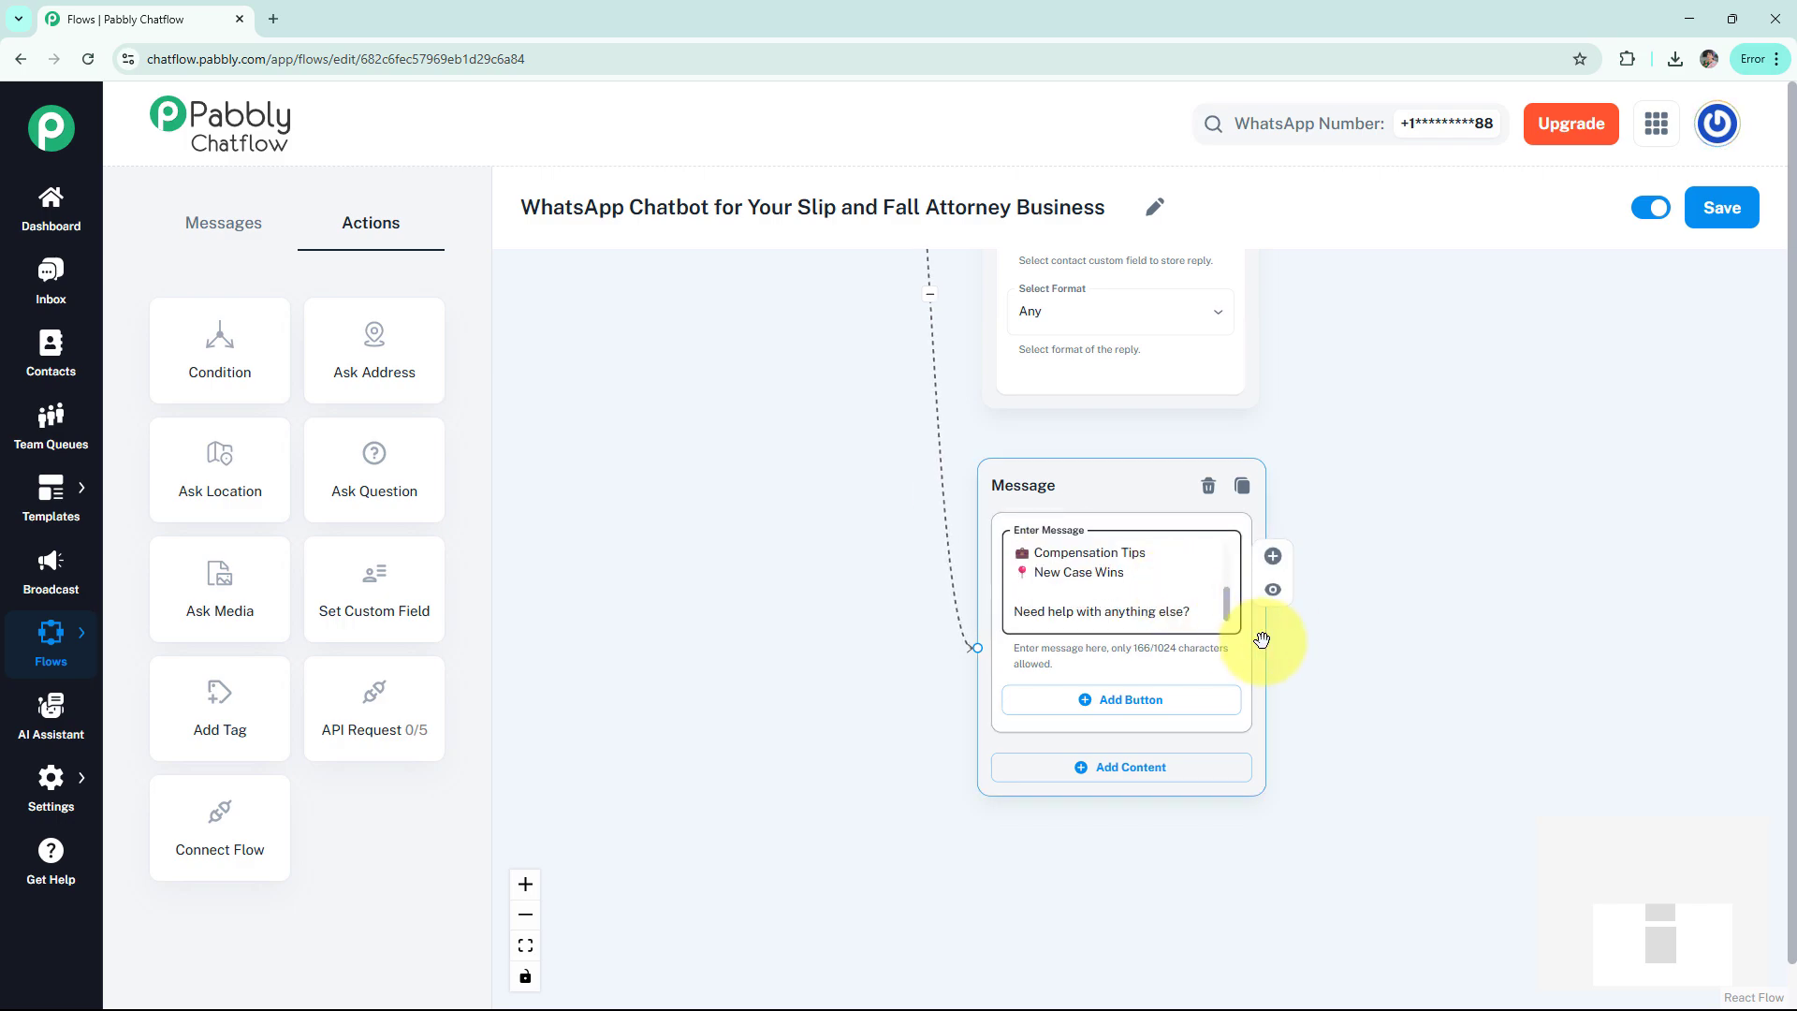
pyautogui.click(1273, 589)
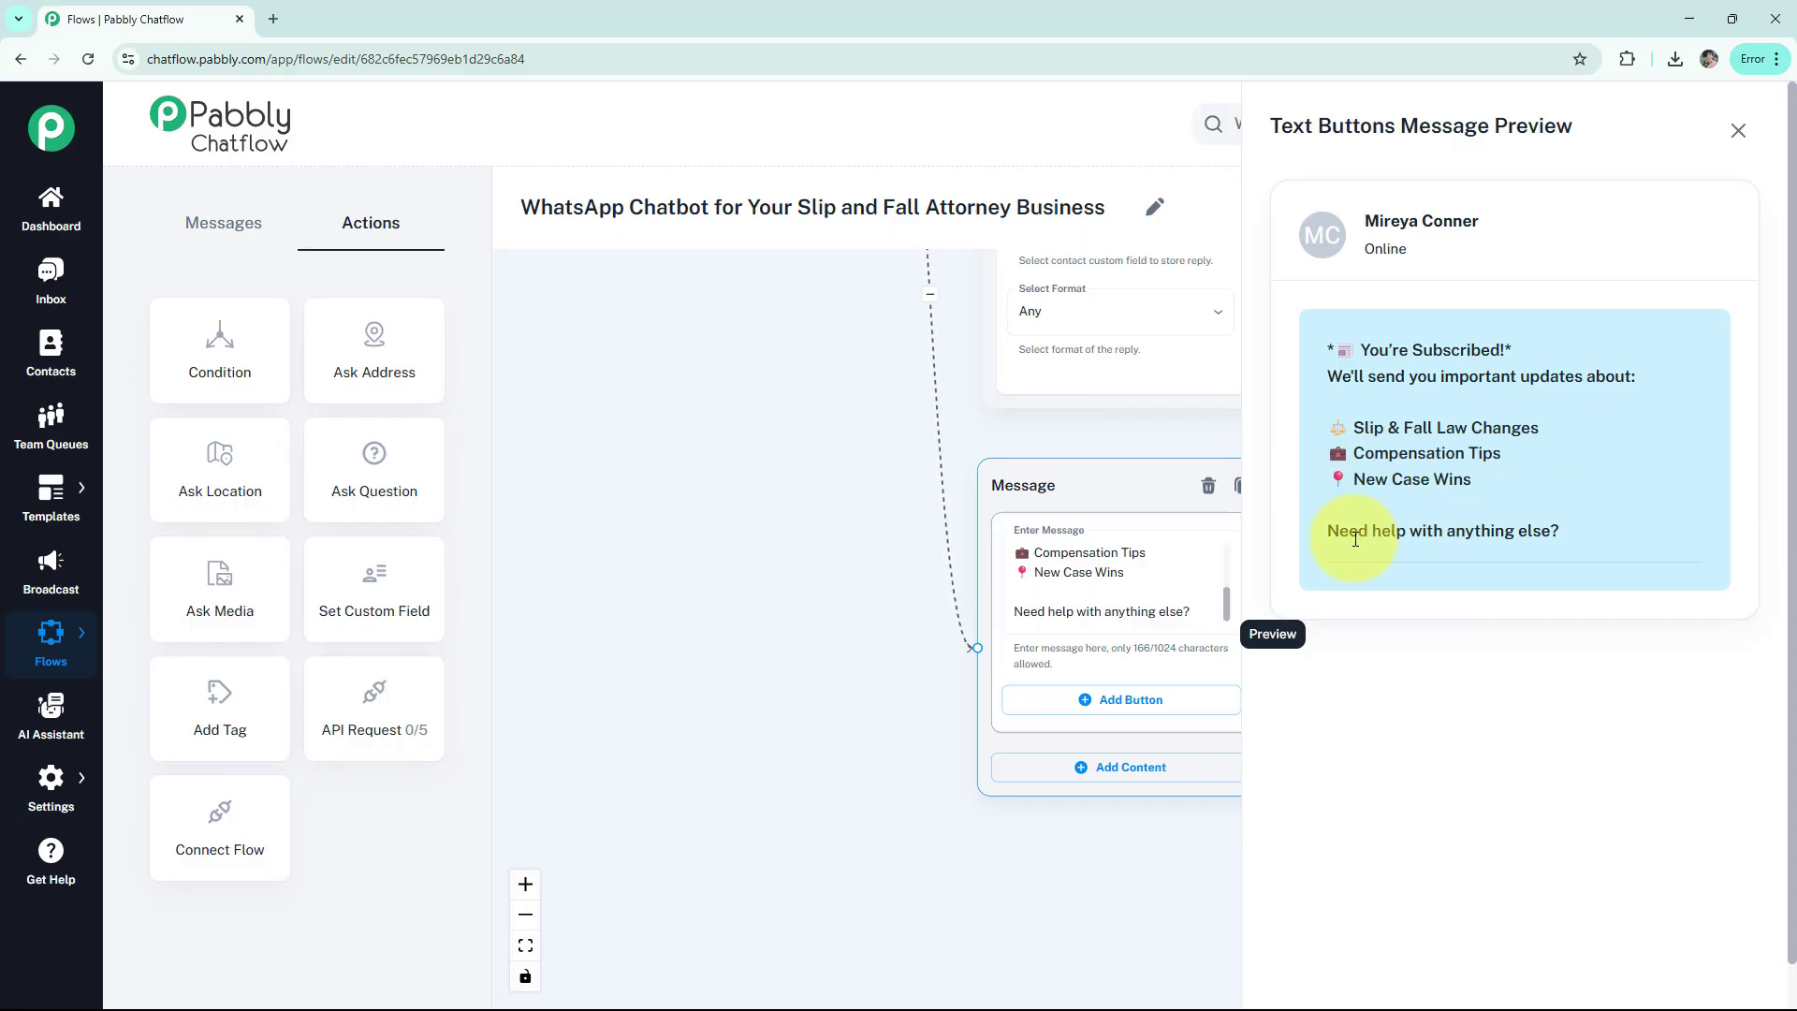
pyautogui.click(1738, 132)
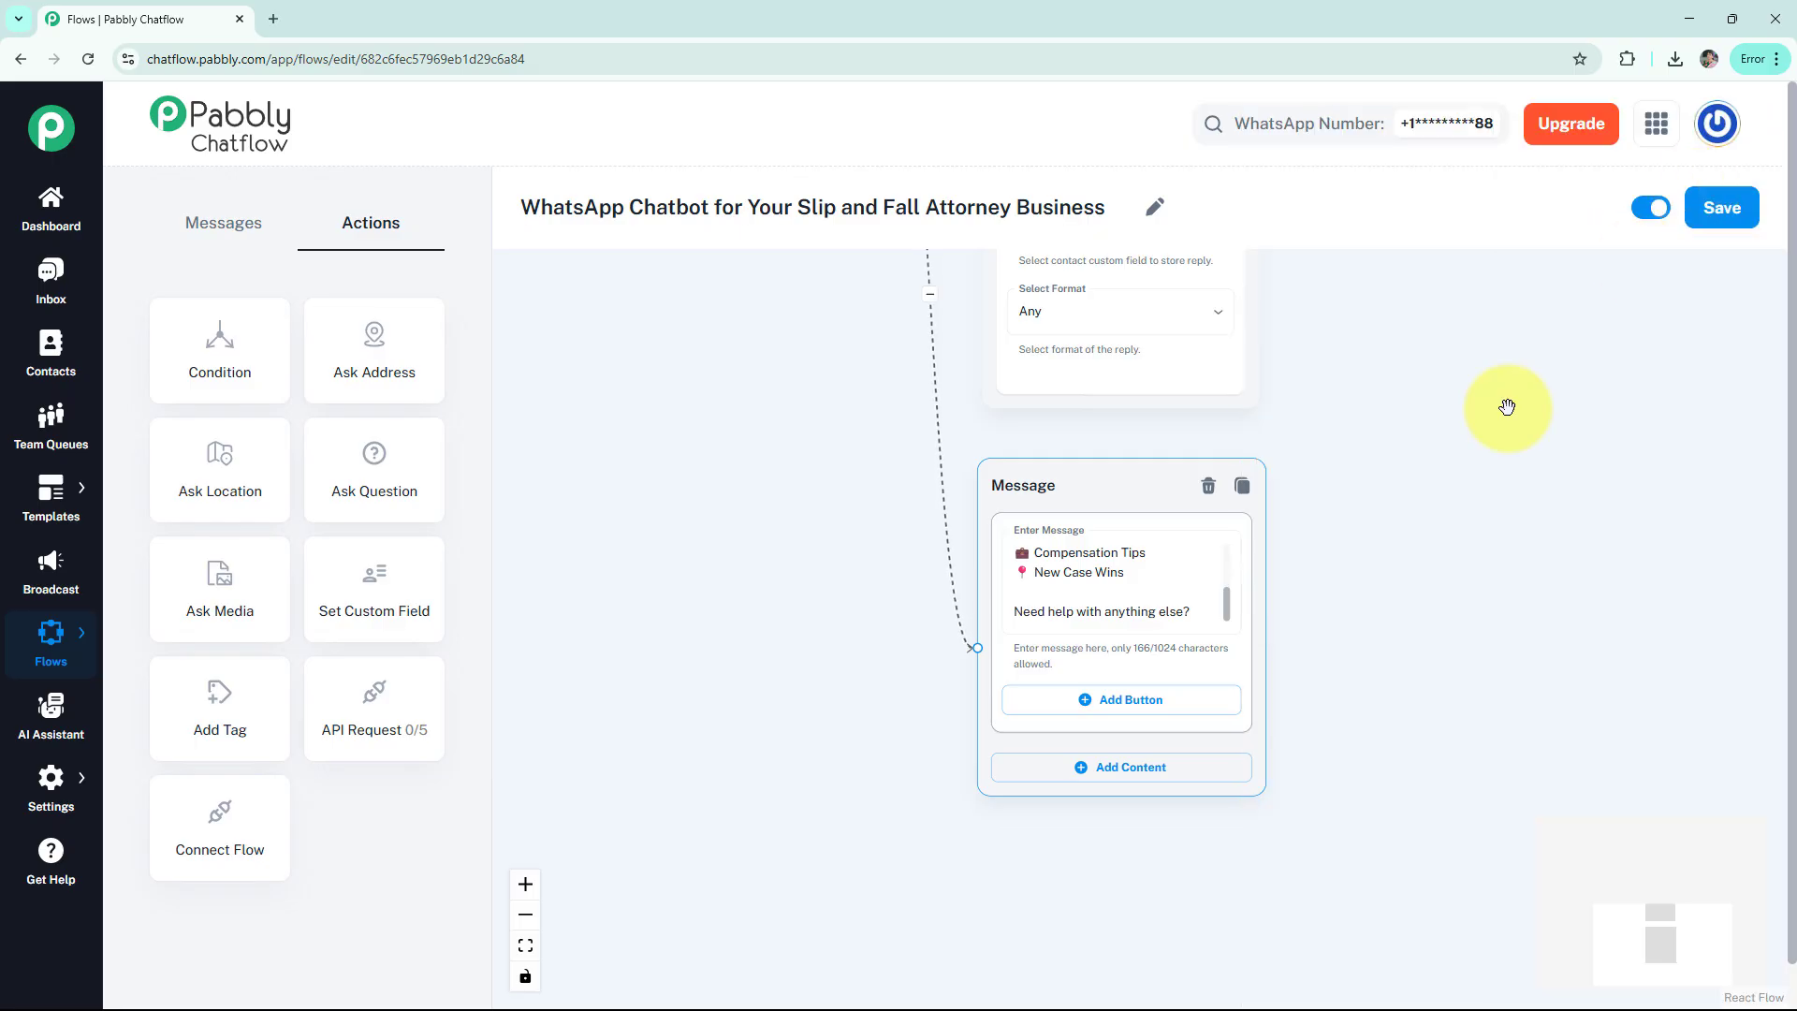
pyautogui.click(1135, 704)
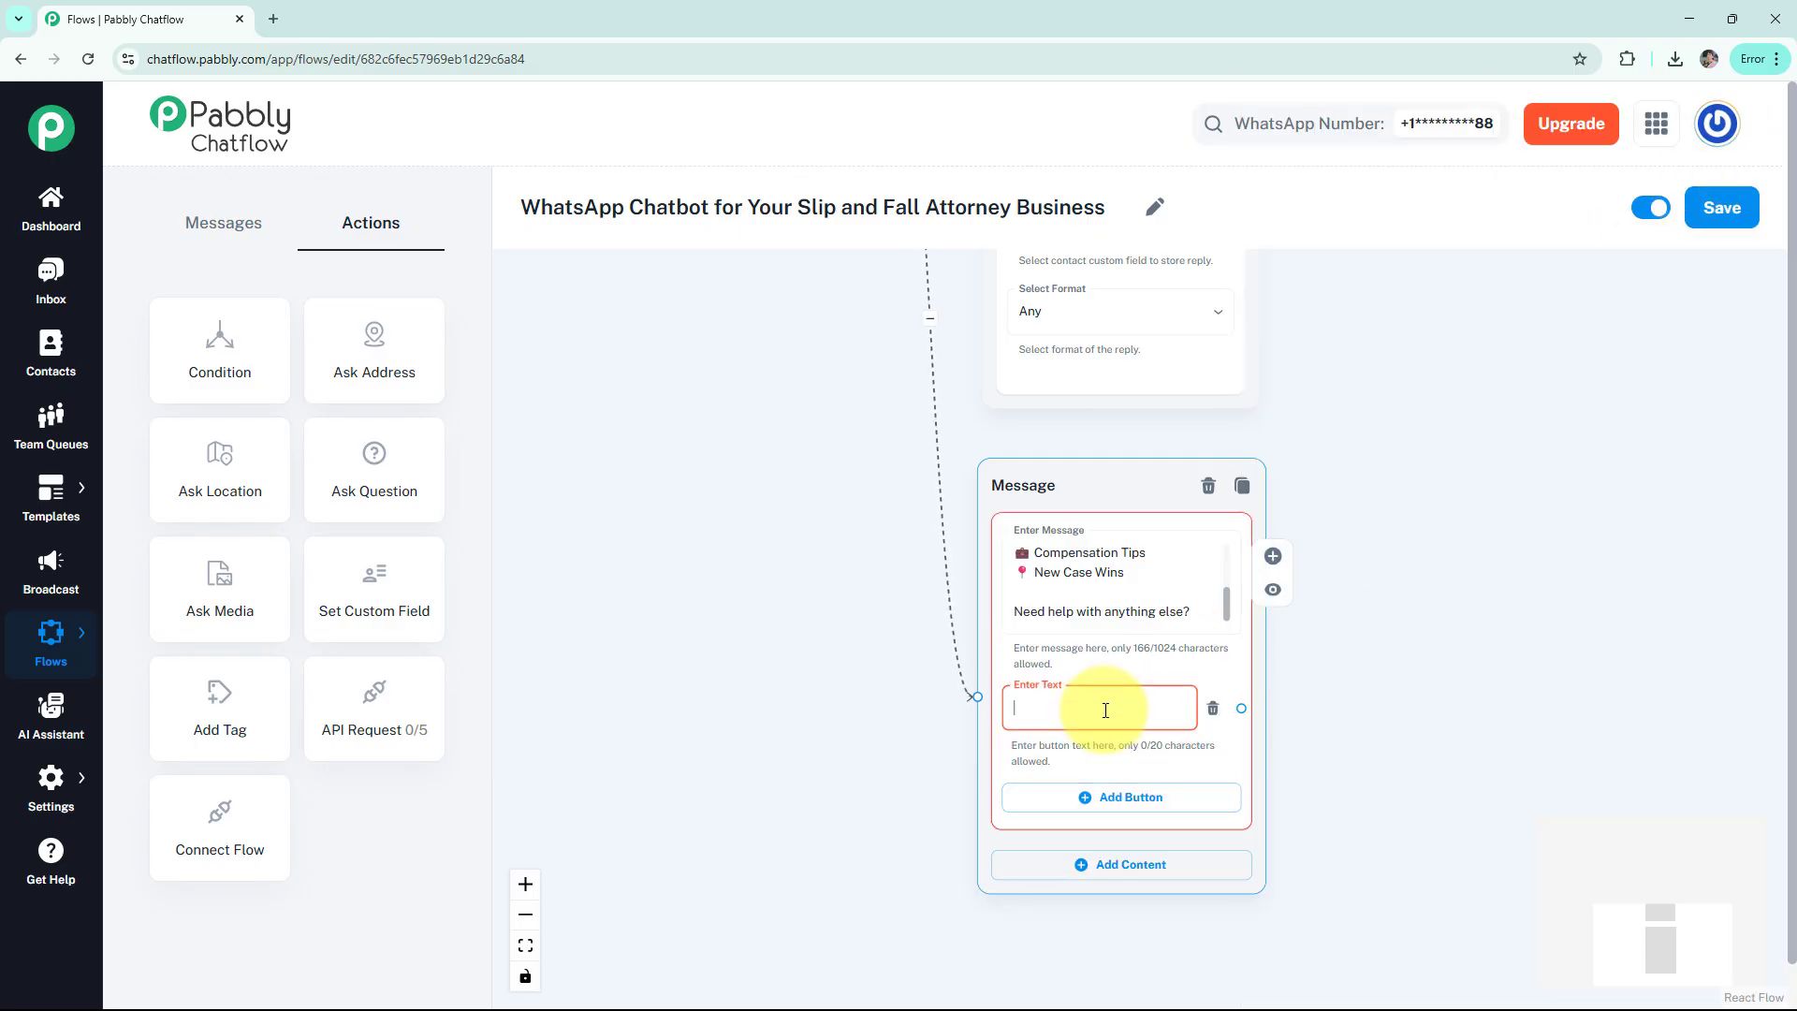
# Name the button 'Contact us!' and link it to a text message with phone and e-mail details
pyautogui.click(1105, 710)
pyautogui.write('Contact us!')
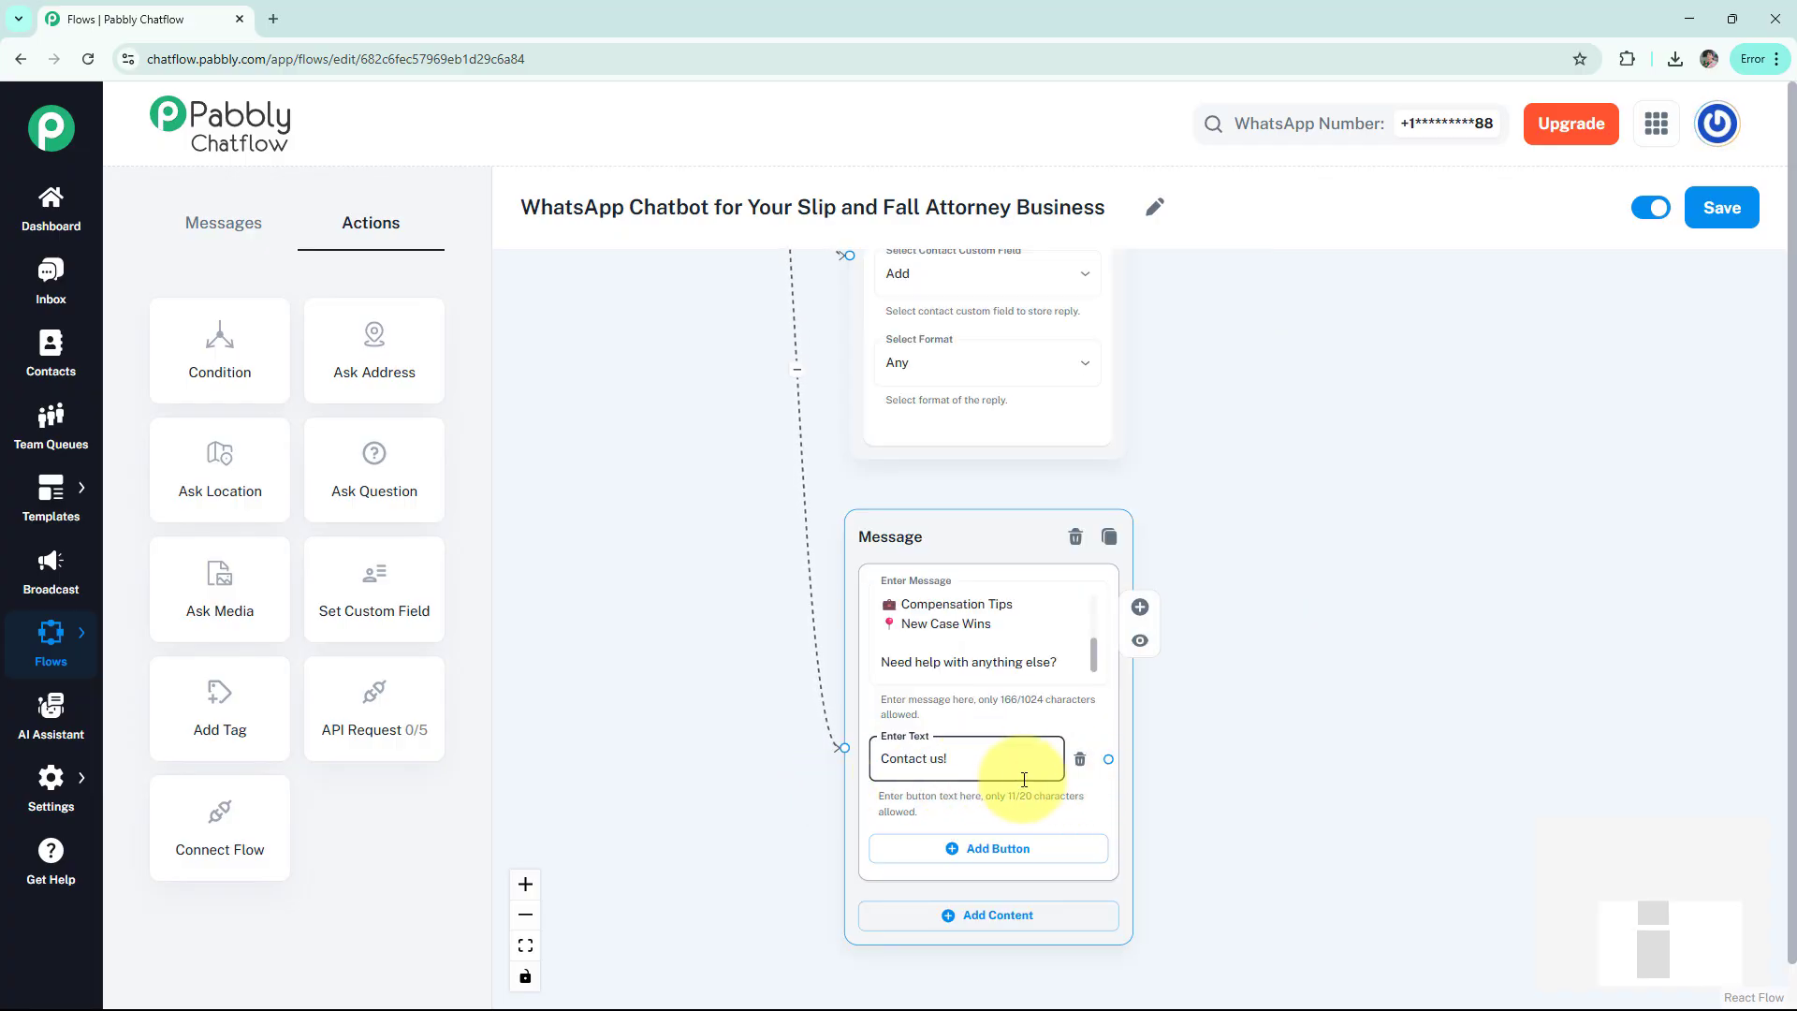
pyautogui.moveTo(1108, 763); pyautogui.dragTo(1235, 515)
pyautogui.click(1248, 558)
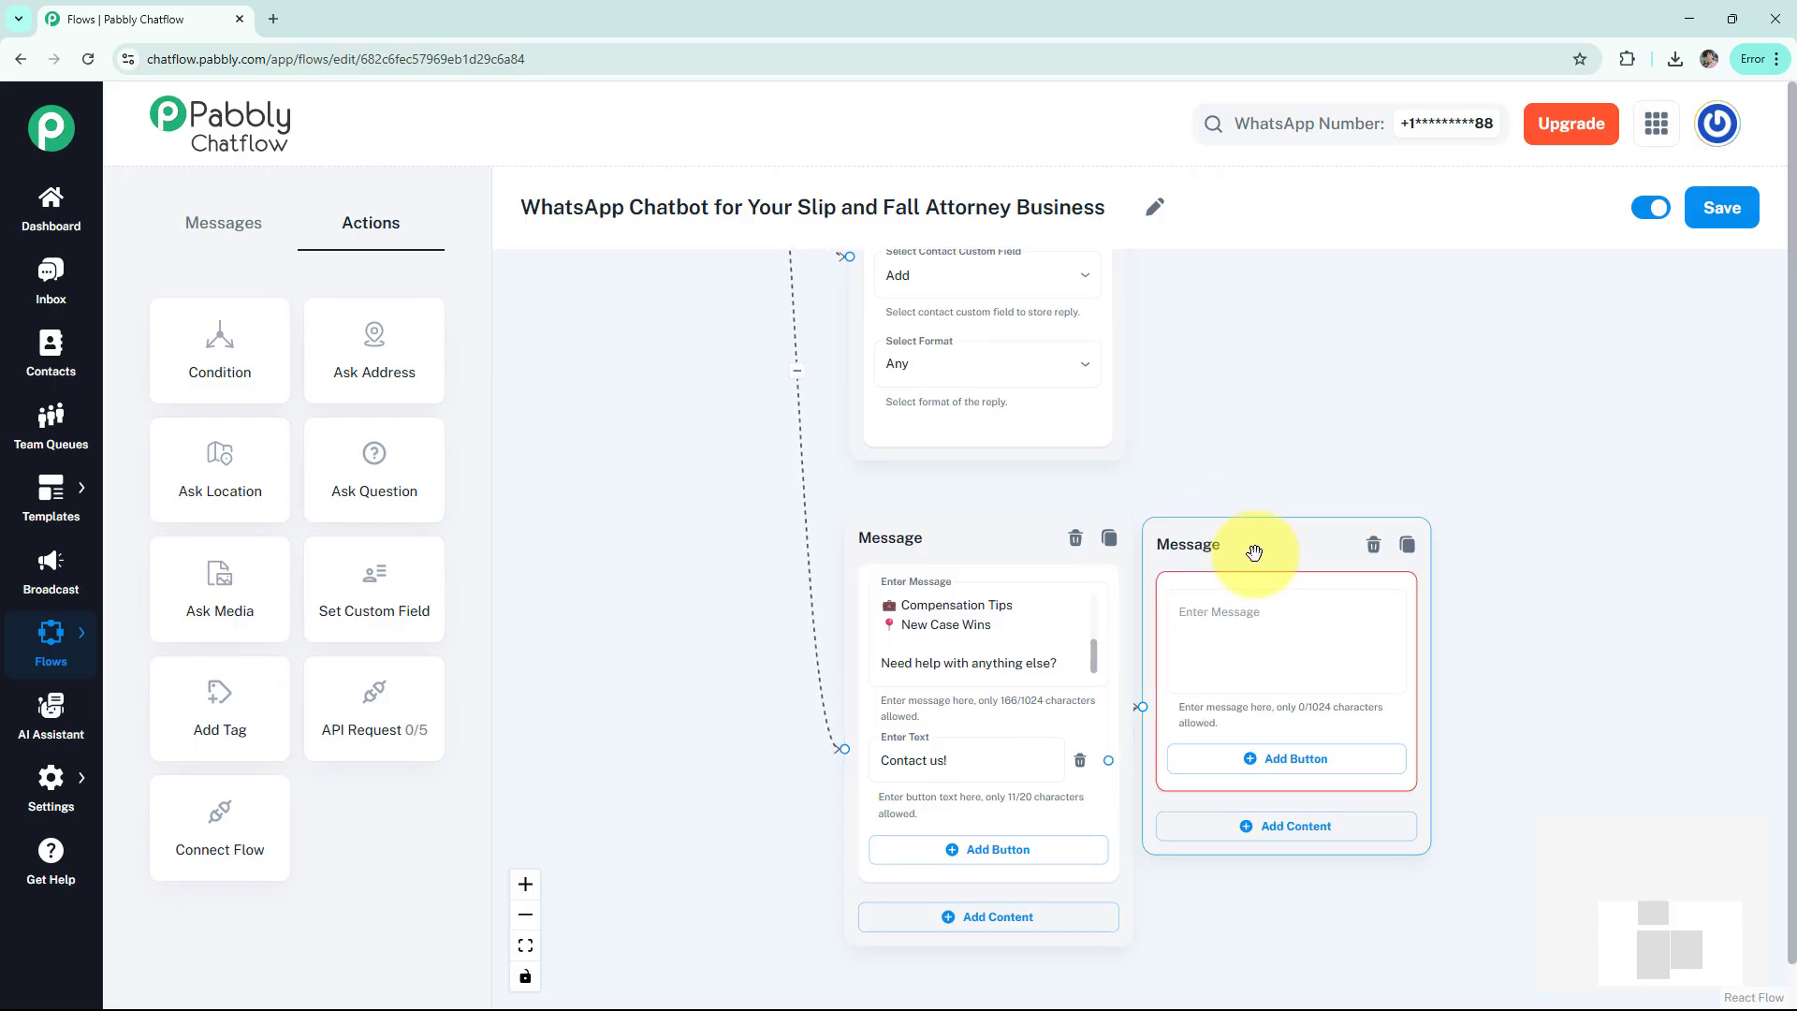
pyautogui.click(1281, 610)
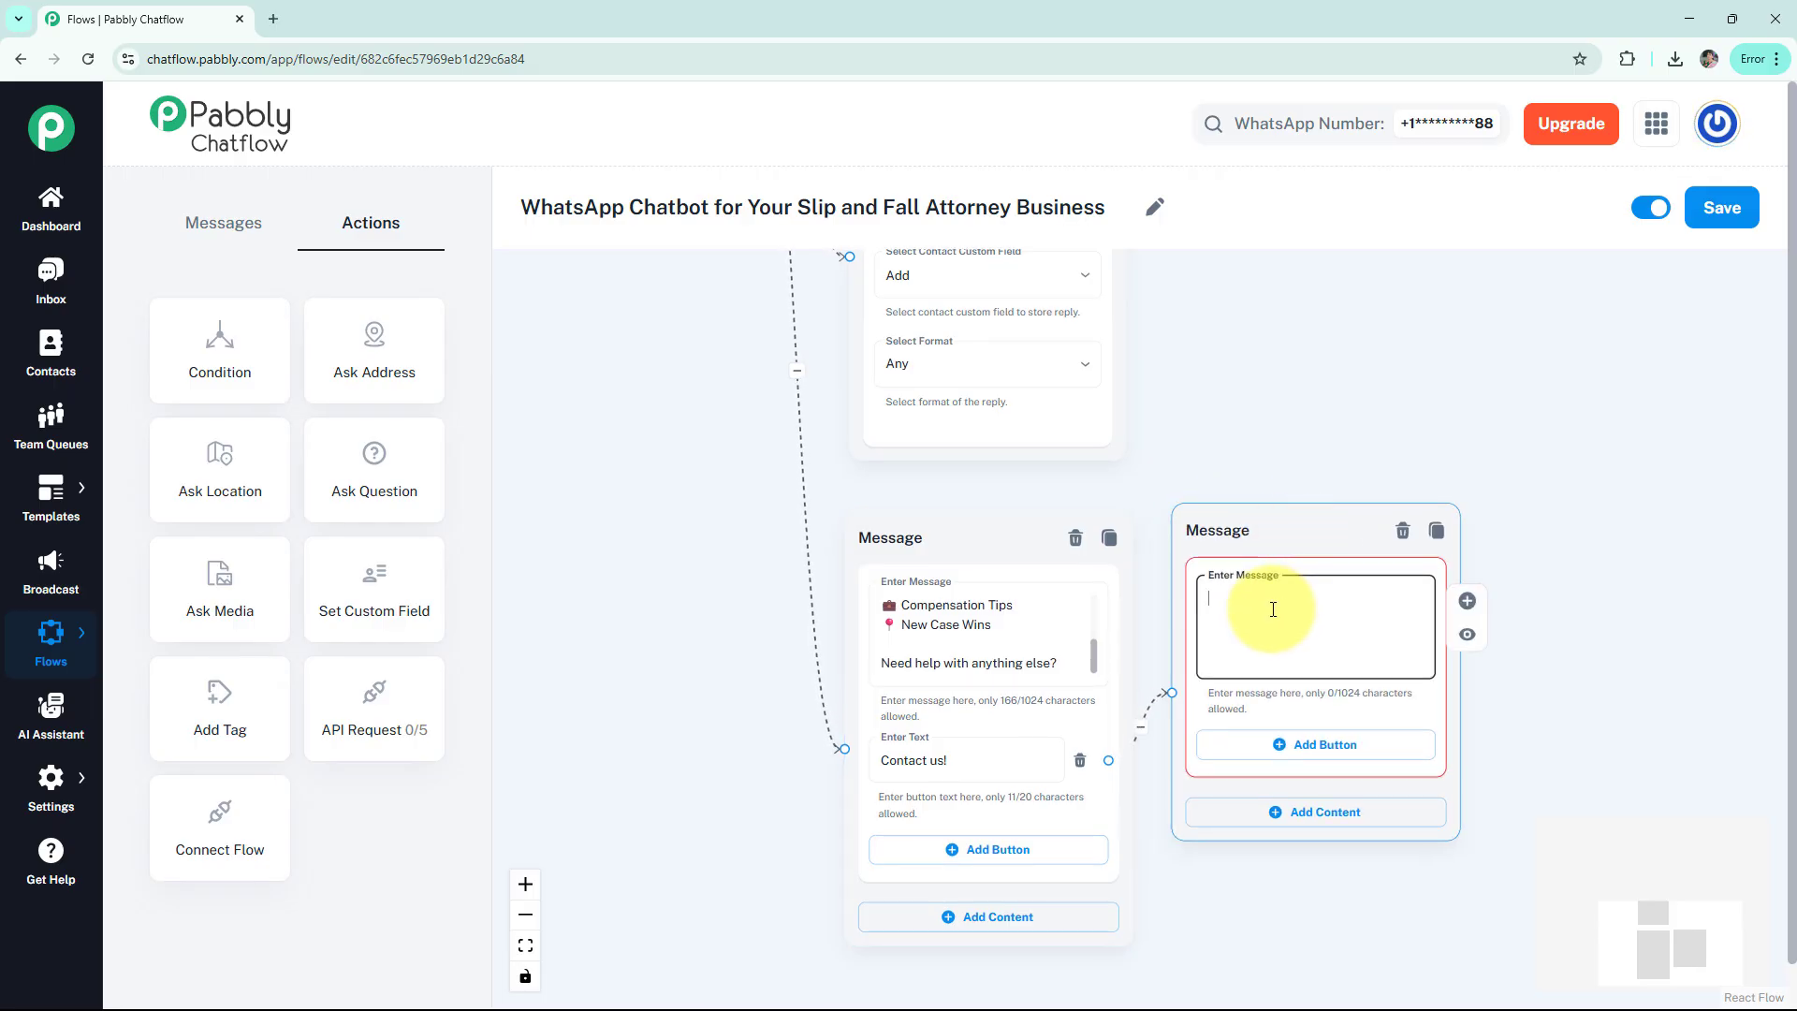
pyautogui.hotkey('ctrl', 'v')
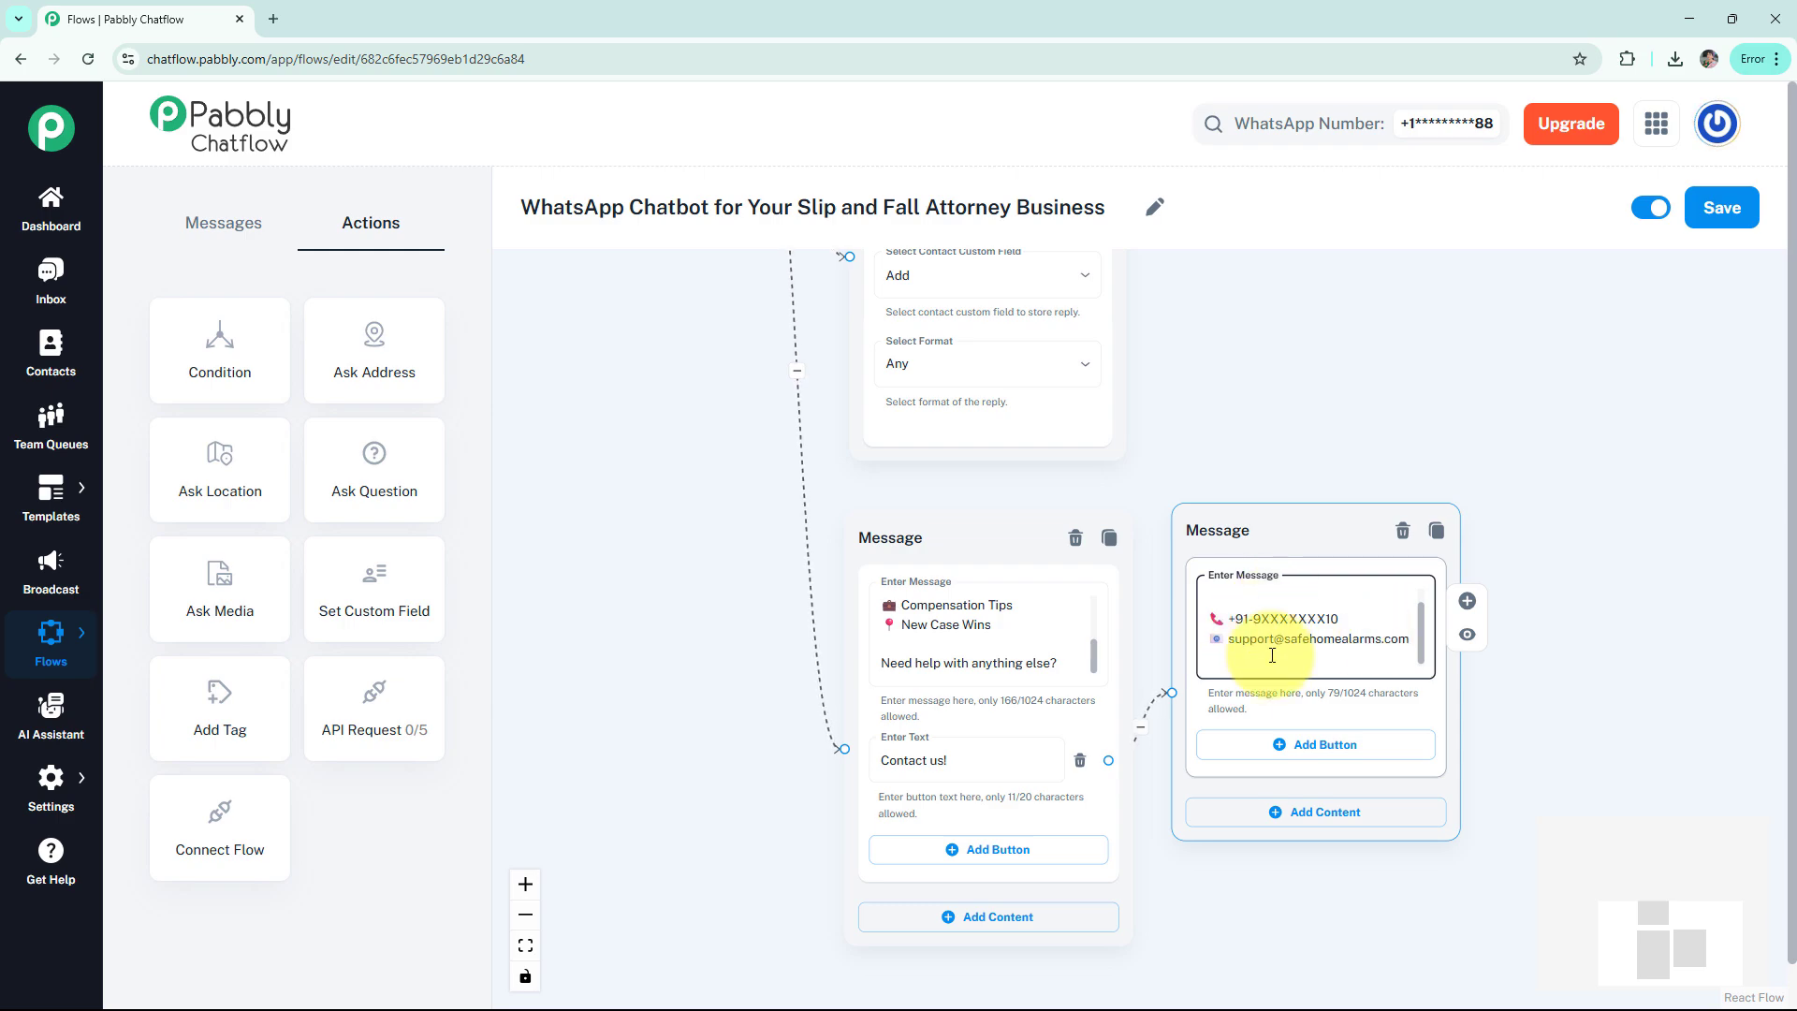
# Preview the contact message, then save the flow
pyautogui.click(1464, 639)
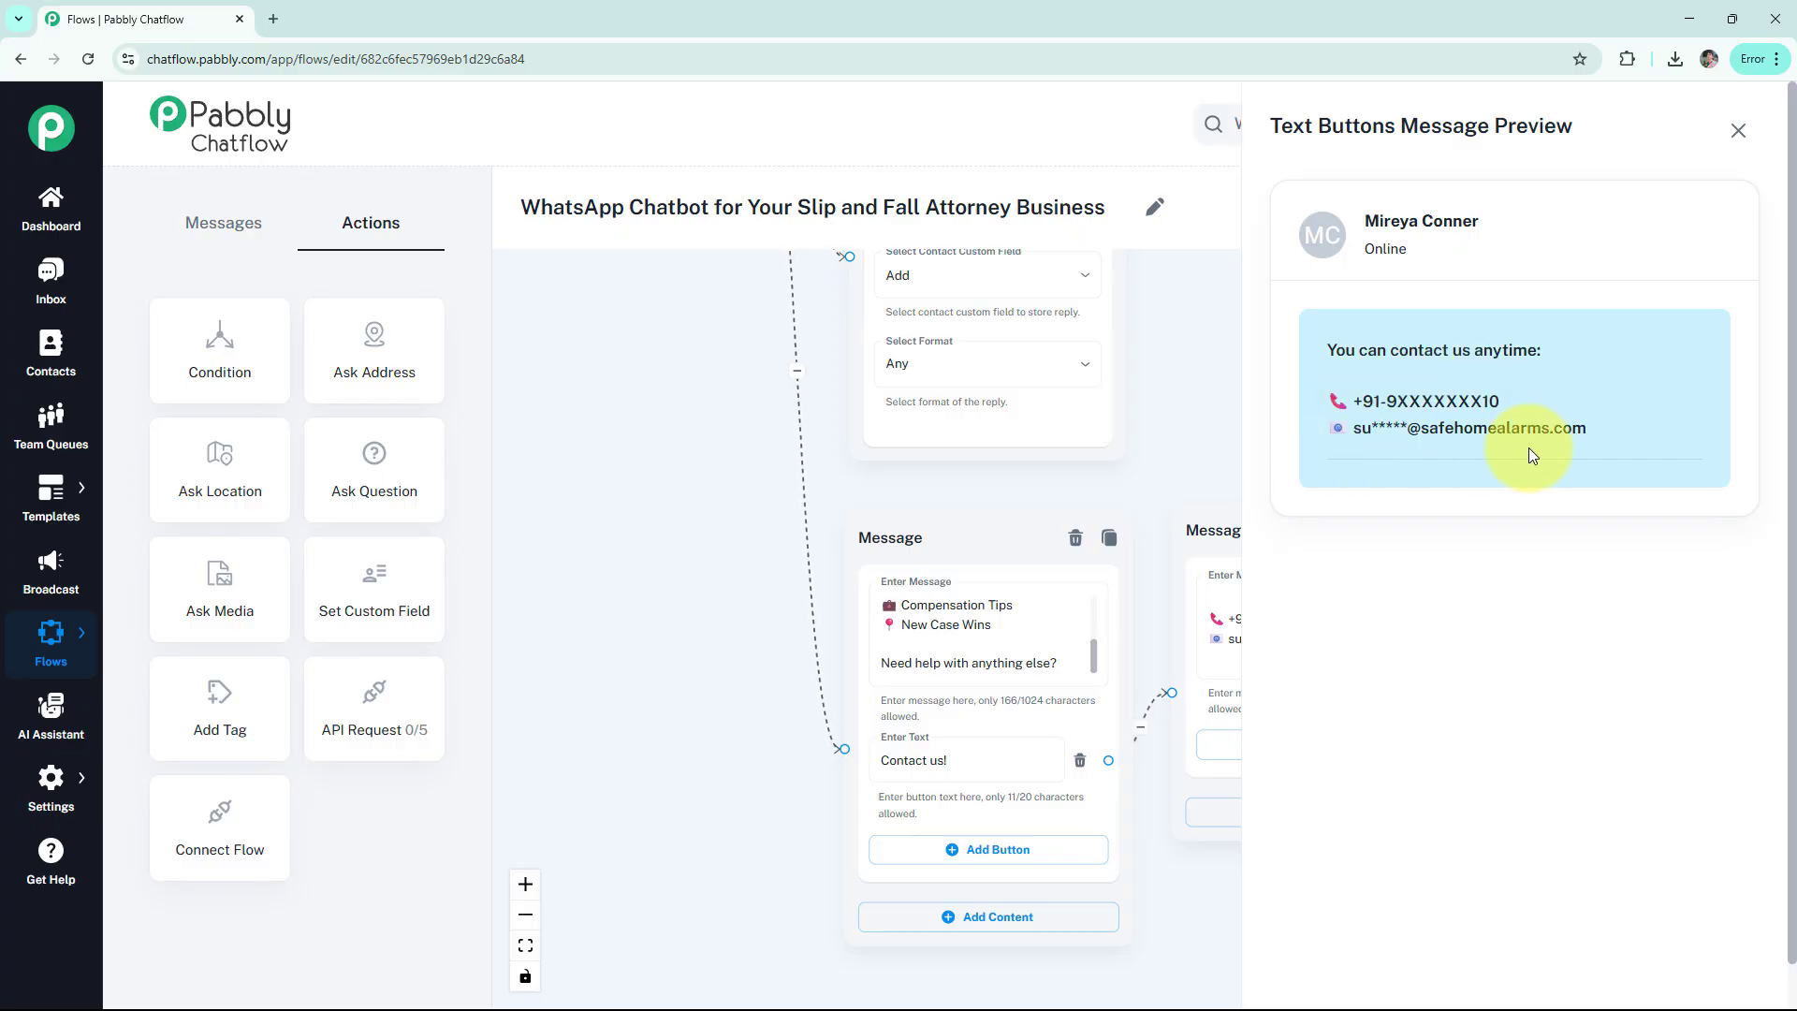
pyautogui.click(1738, 130)
pyautogui.scroll(-5, 1401, 503)
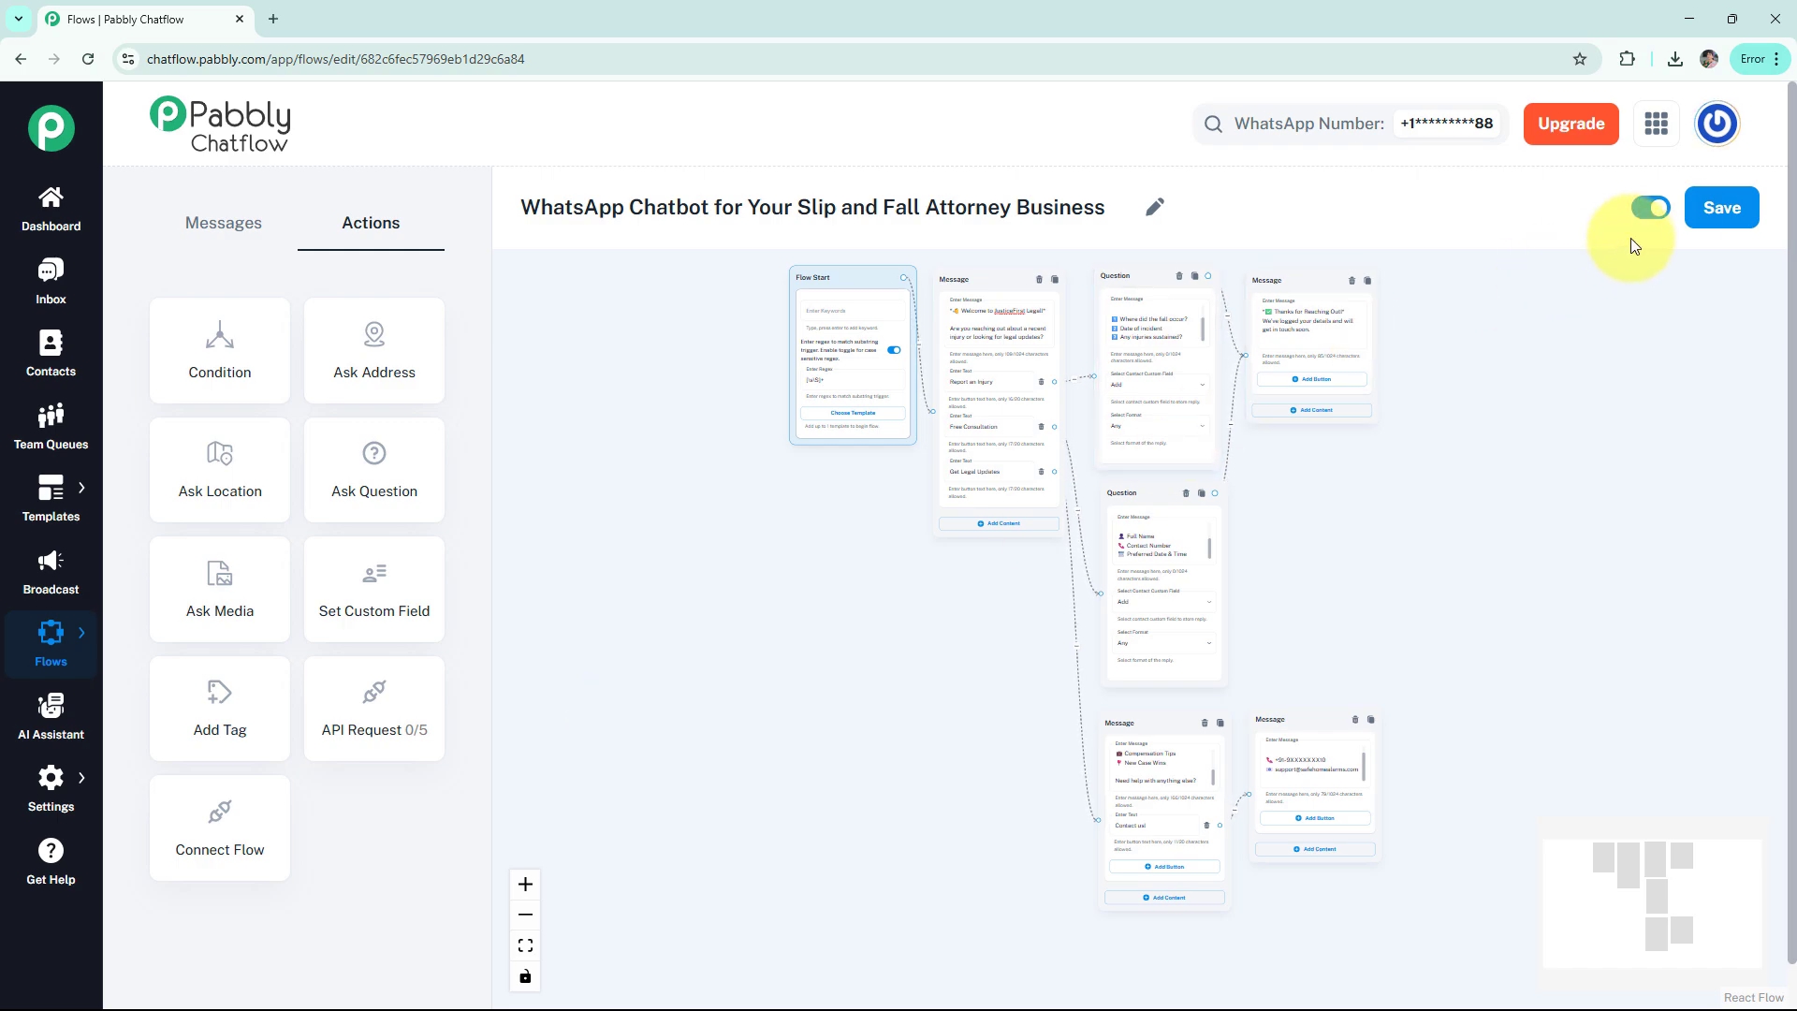
pyautogui.click(1706, 214)
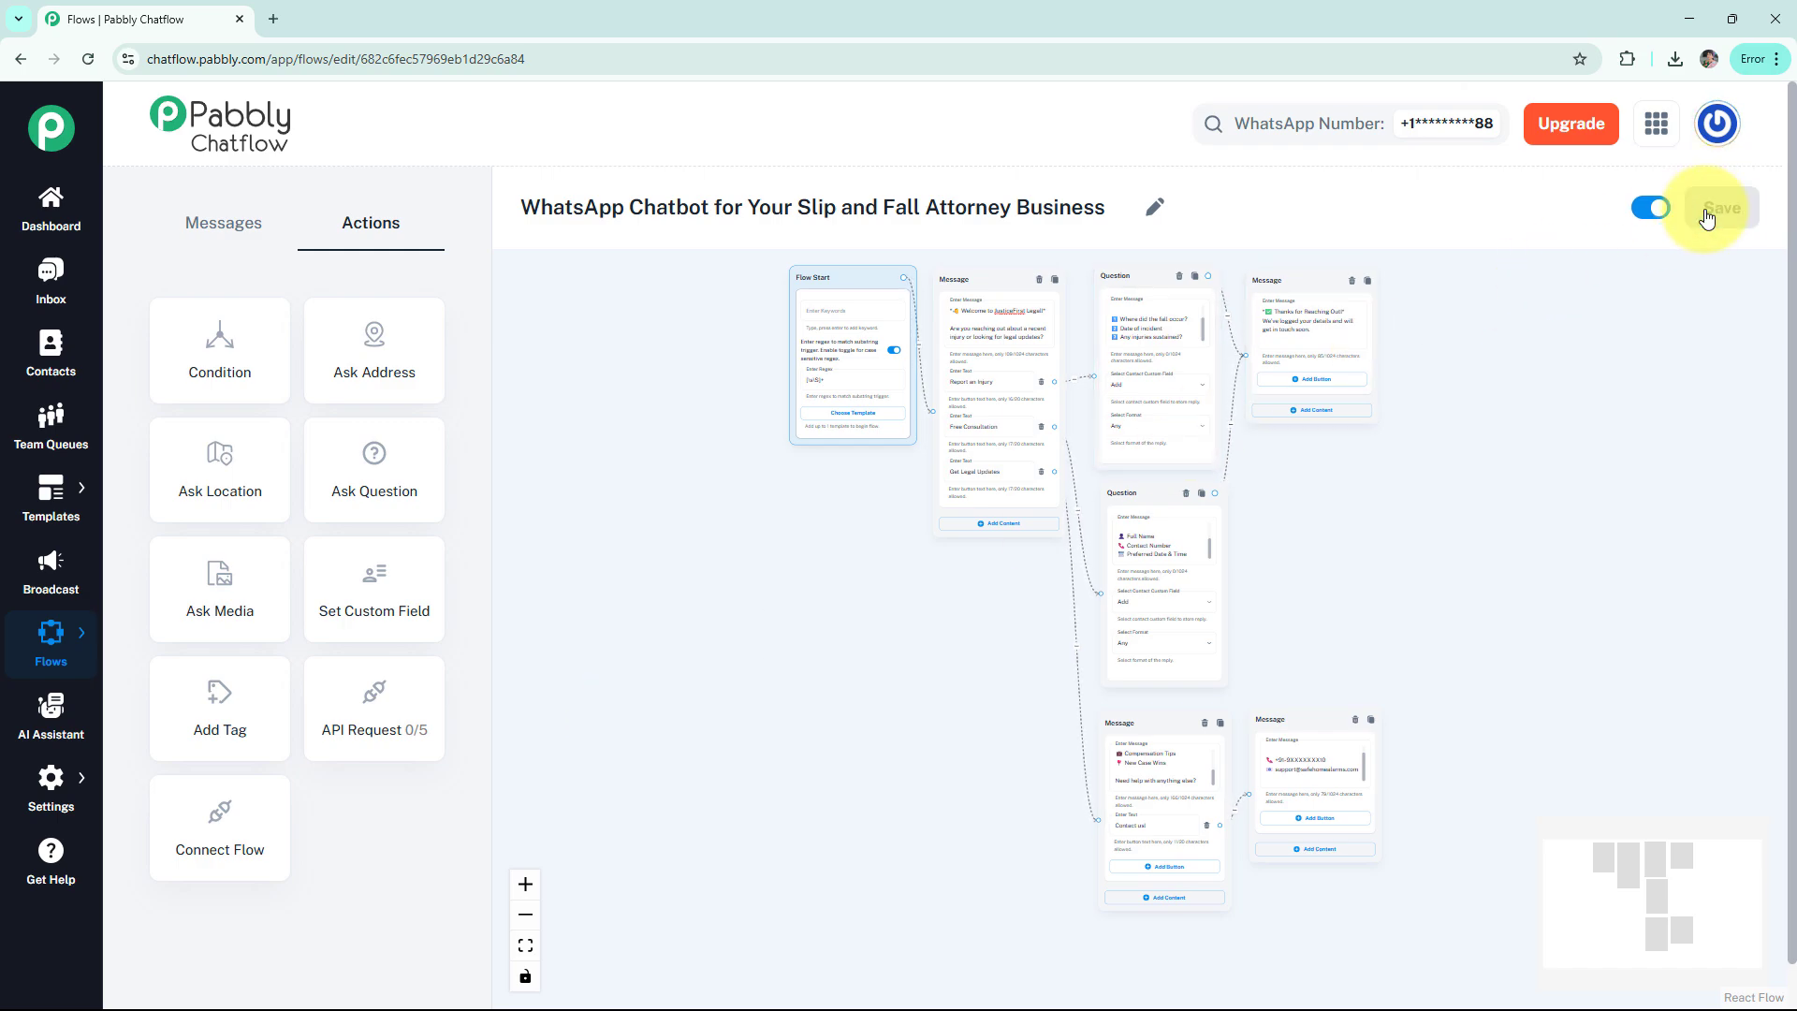